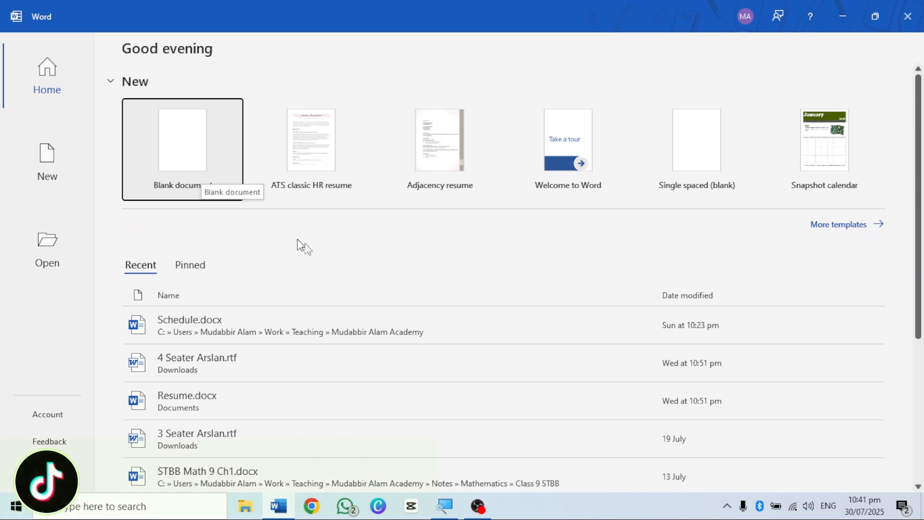
Step: Create a blank document and enter a bulleted list with the items Sugar, Rice, Tea and Milk
click(175, 160)
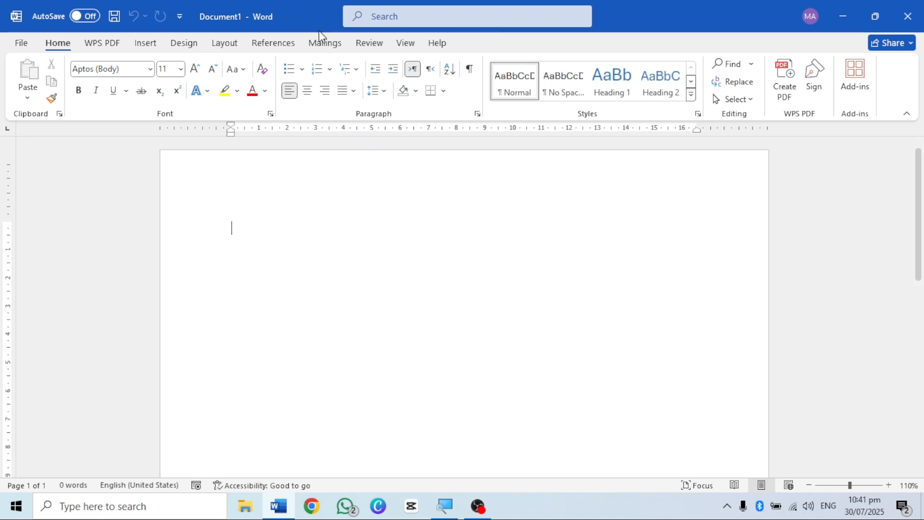
click(288, 70)
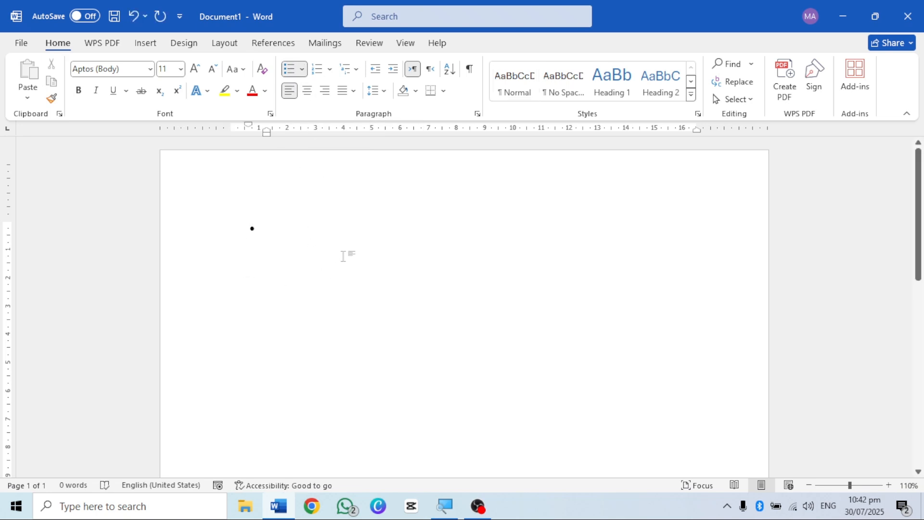
text(Su)
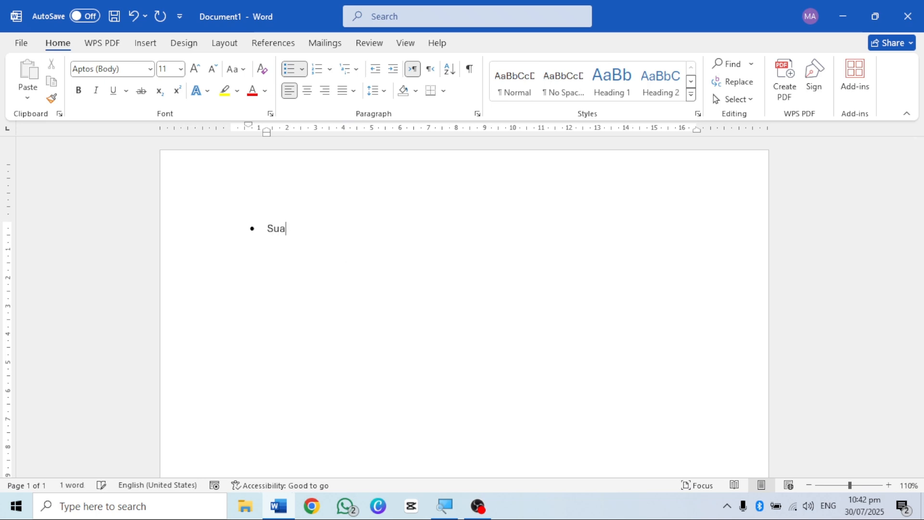
text(gar )
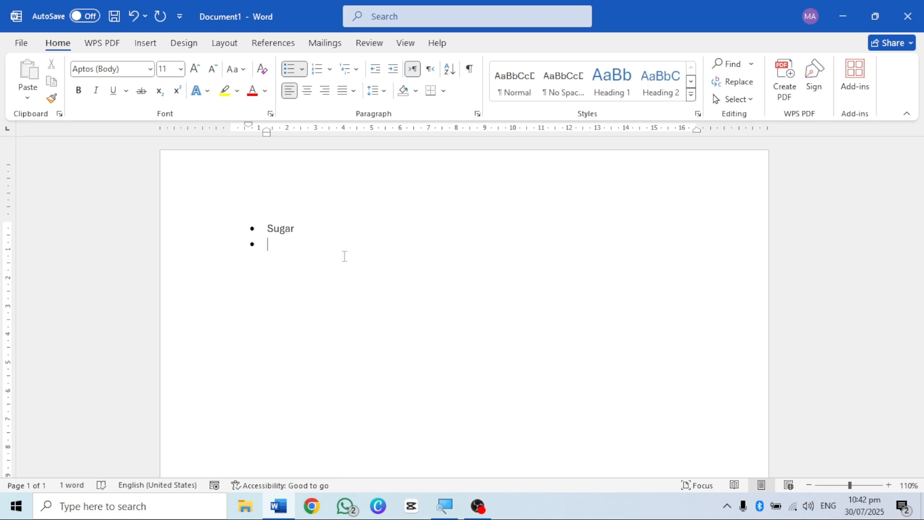
text(Rice)
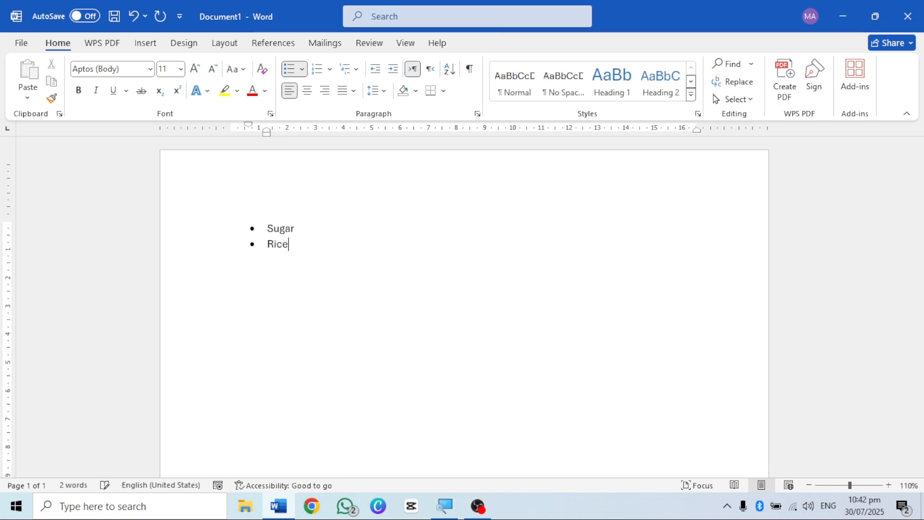
key(Return)
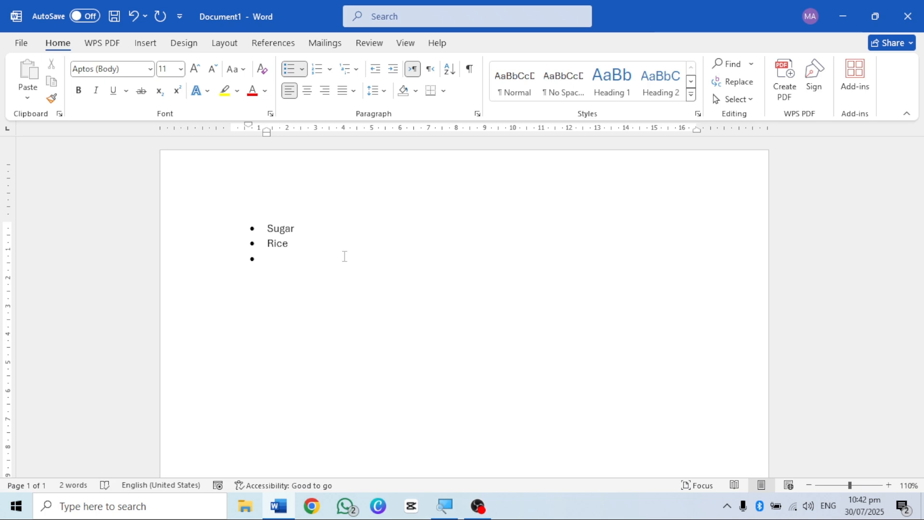
text(Tea )
text(Milk)
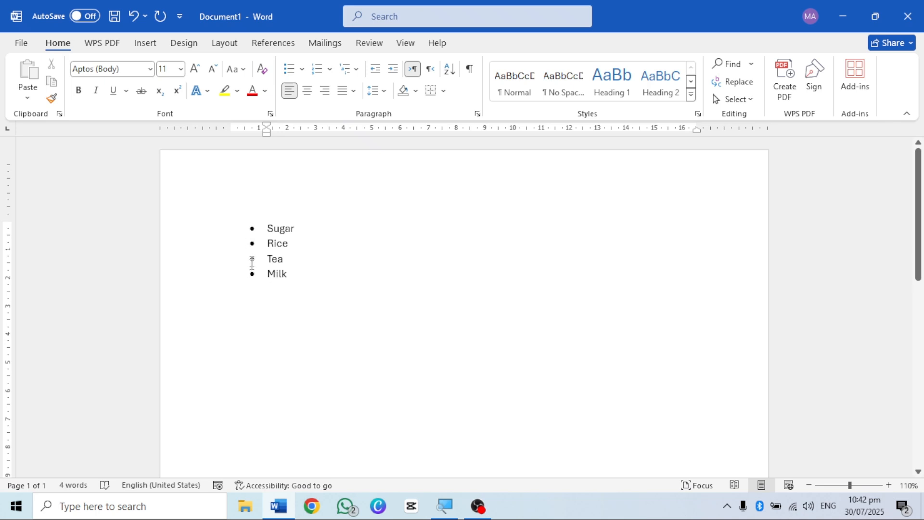
Step: View the bullet styles available for the grocery list, leaving its round bullets in place
click(290, 230)
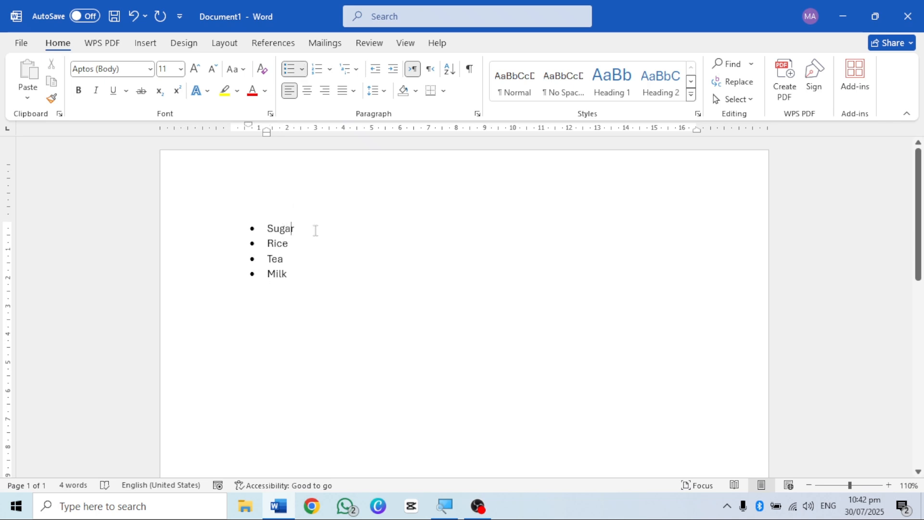
drag(301, 230, 265, 283)
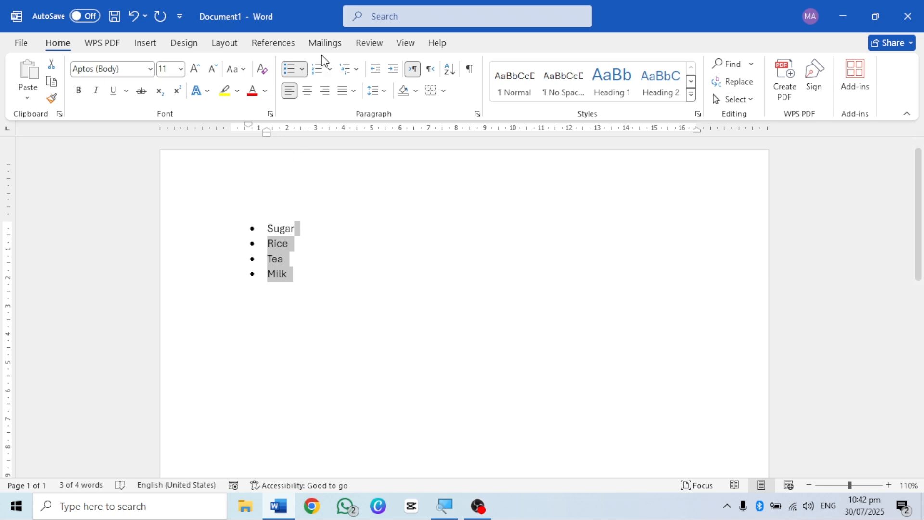
click(302, 69)
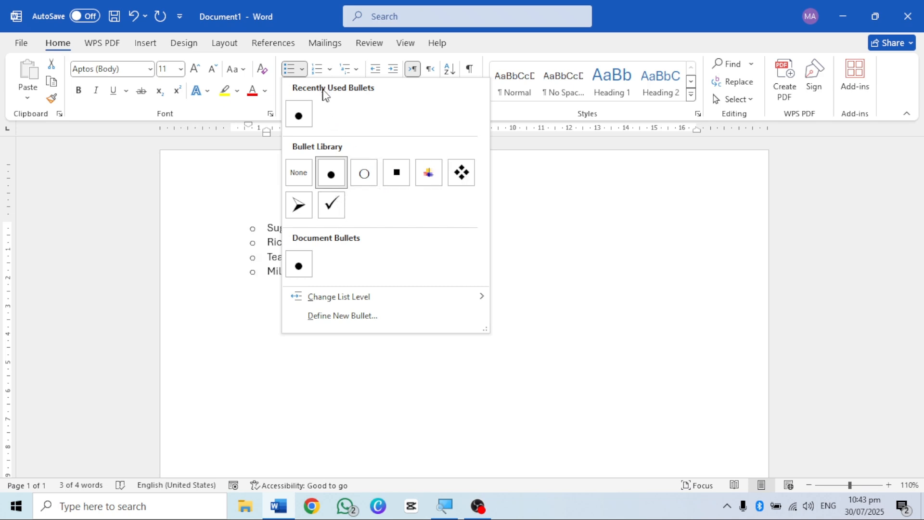
click(253, 273)
key(Right)
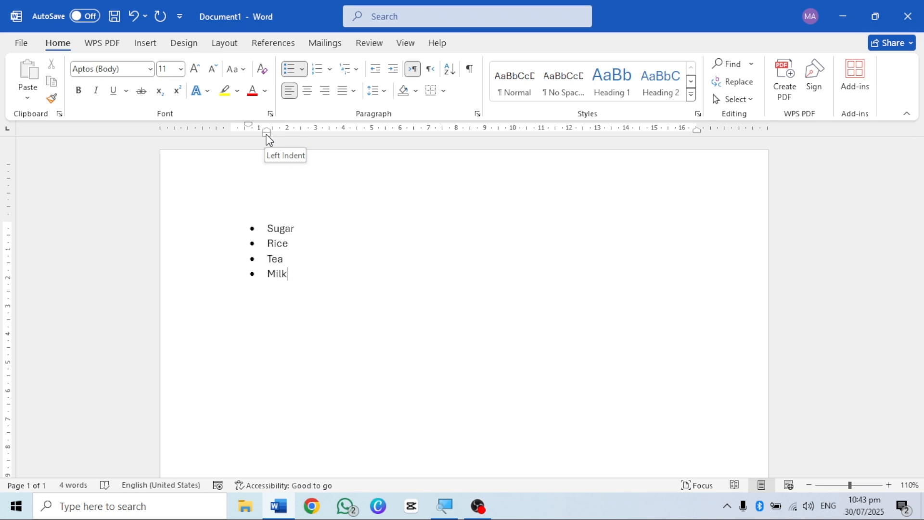
Step: Indent all four bulleted items with the ruler, placing the bullets at about 1.75 cm and the text at about 2.75 cm
mouse_move(268, 139)
mouse_down()
mouse_move(344, 143)
mouse_move(262, 144)
mouse_move(272, 153)
mouse_up()
drag(295, 276, 261, 232)
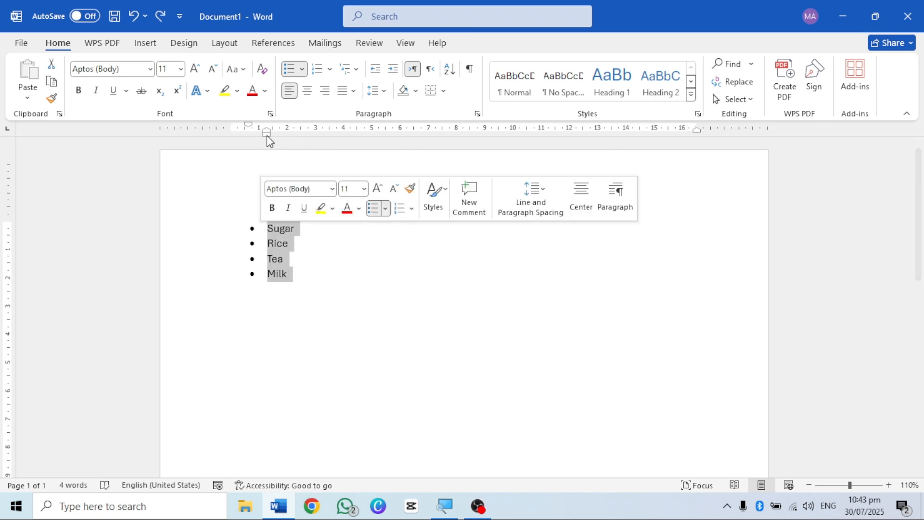
mouse_move(267, 137)
mouse_down()
mouse_move(363, 138)
mouse_move(277, 157)
mouse_move(350, 151)
mouse_move(294, 138)
mouse_up()
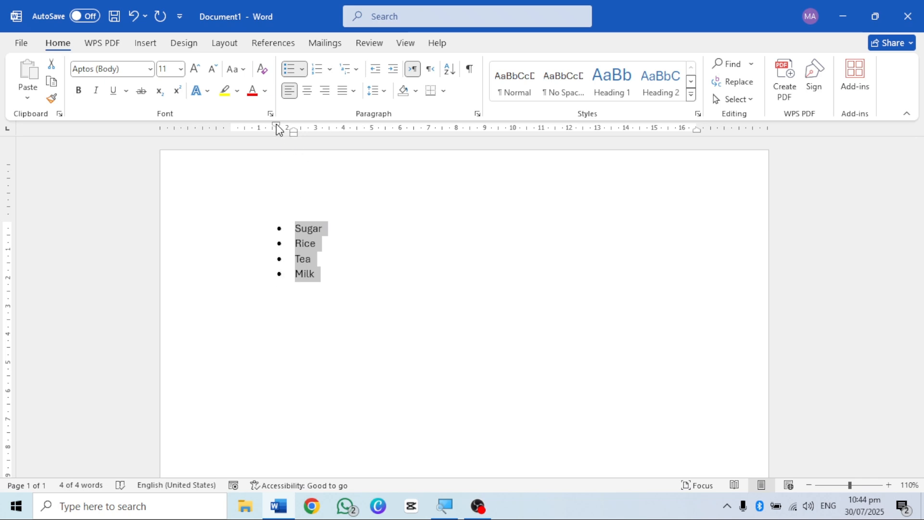
mouse_move(278, 129)
mouse_down()
mouse_move(242, 130)
mouse_move(289, 136)
mouse_up()
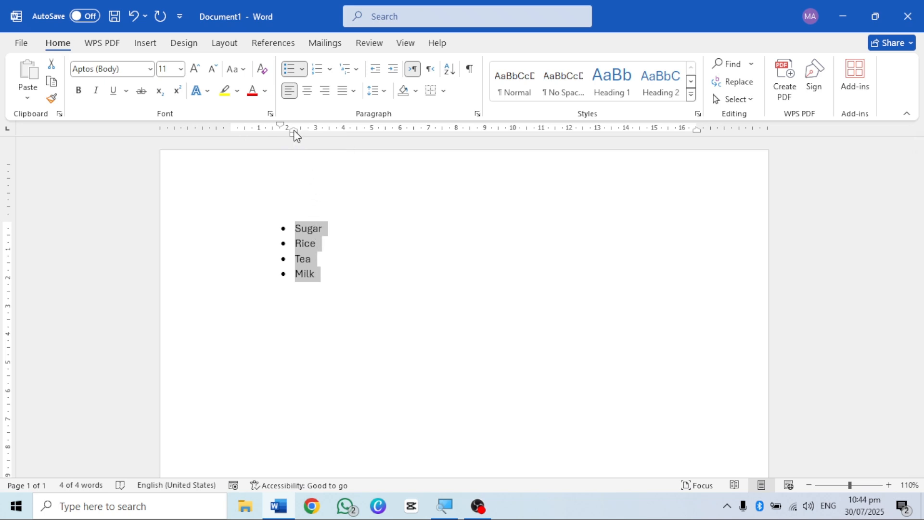
mouse_move(294, 131)
mouse_down()
mouse_move(373, 130)
mouse_move(299, 145)
mouse_move(309, 144)
mouse_up()
click(352, 270)
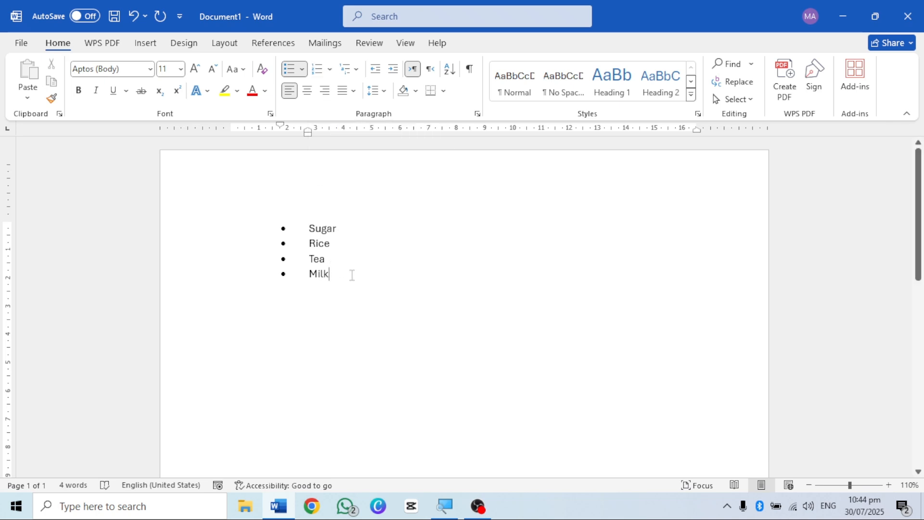
Step: End the bulleted list and enter a numbered list below it with Karachi, Lahore, Islamabad and Multan
key(Return)
key(Return)
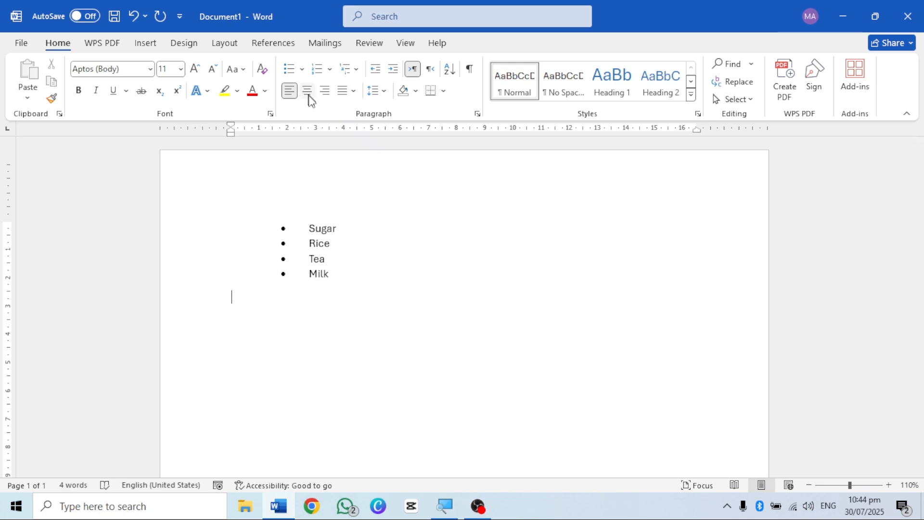
click(317, 70)
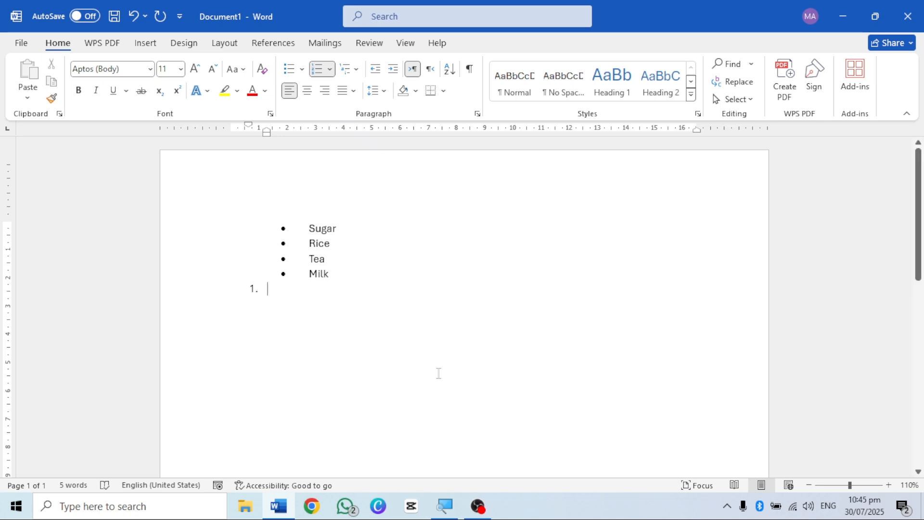
text(Karachi)
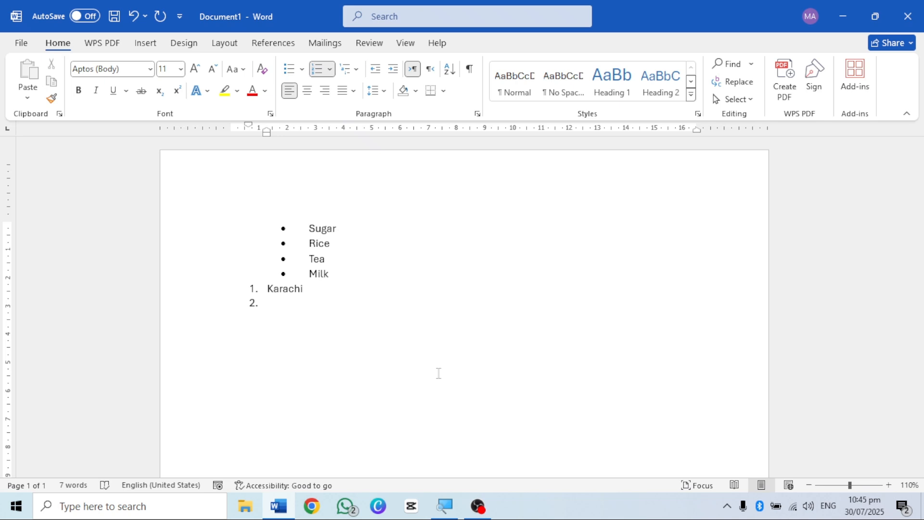
text(Lahore)
key(Return)
text(Islama)
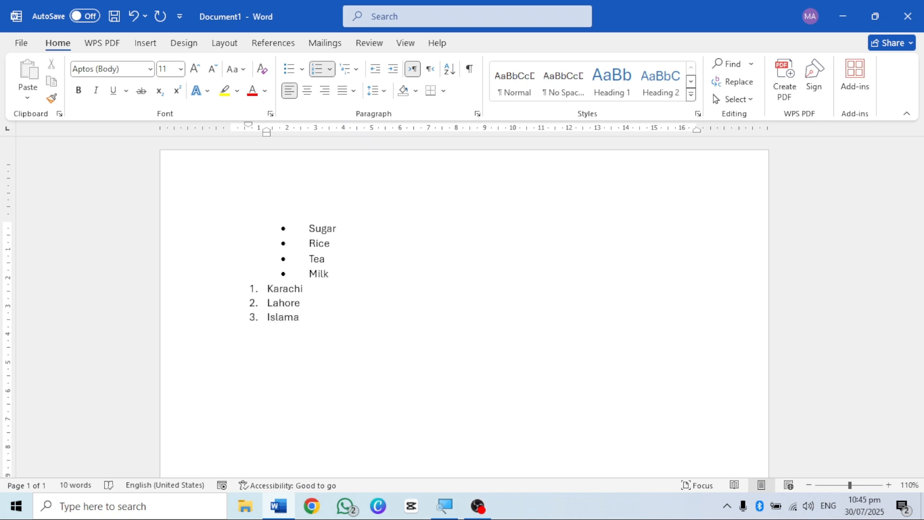
text(bad )
text(Multan)
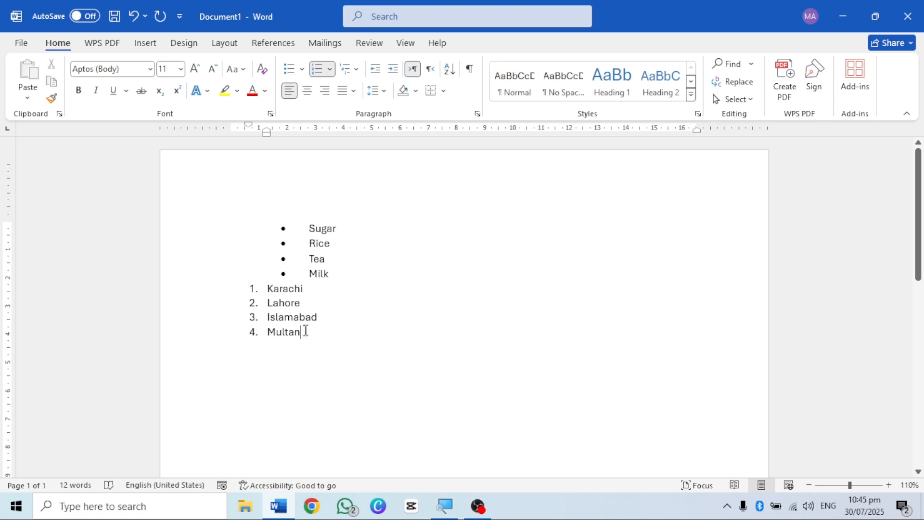
Step: Look through the recently used, library and document number formats available for the city list
click(330, 71)
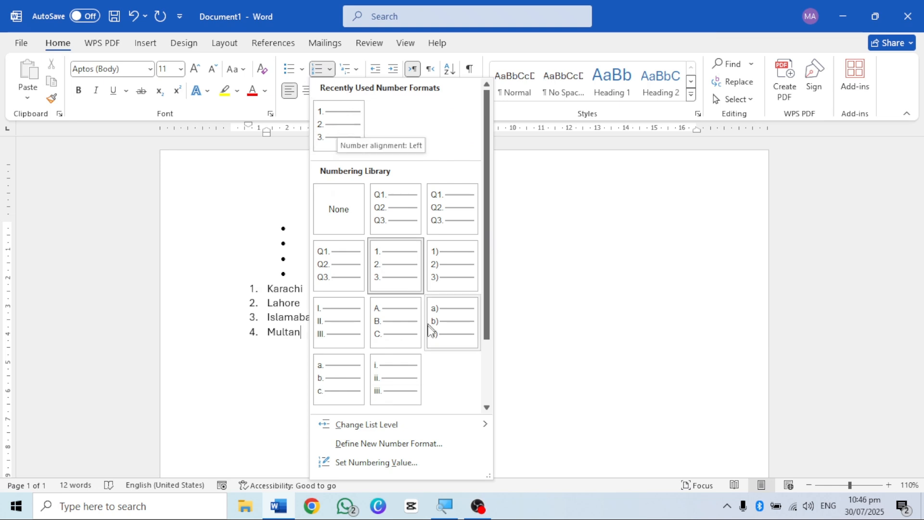
scroll(430, 331, down, 2)
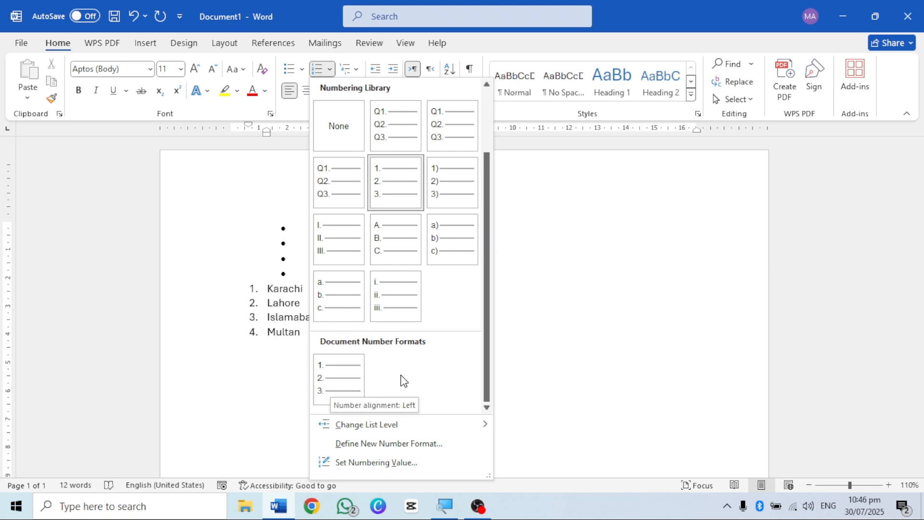
scroll(403, 380, up, 2)
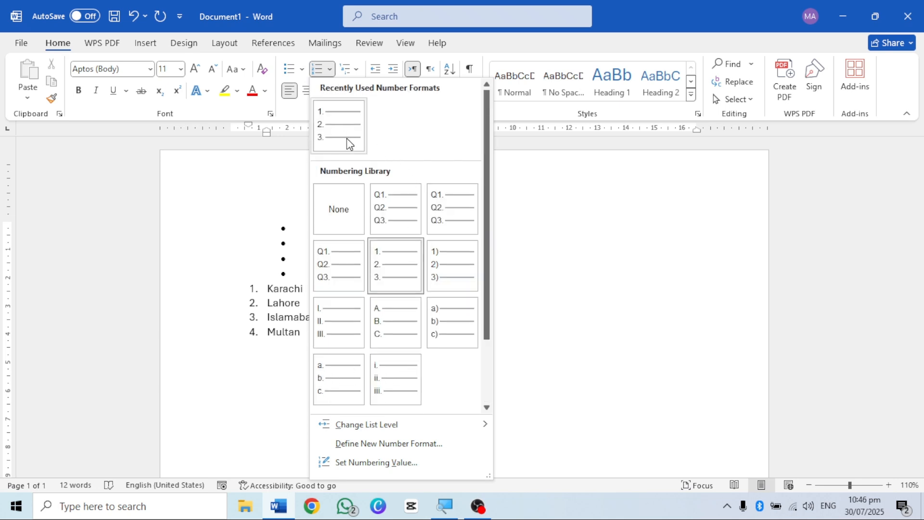
scroll(405, 304, down, 2)
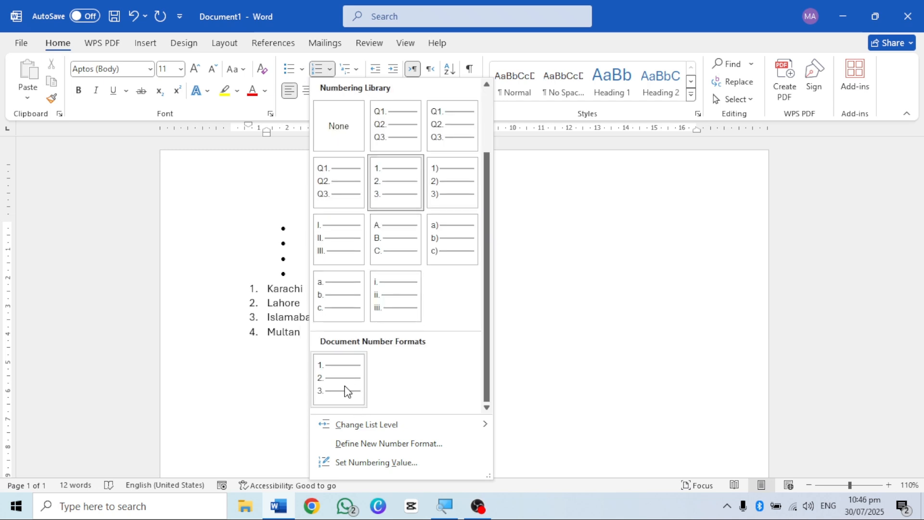
scroll(380, 376, up, 2)
scroll(380, 376, down, 2)
scroll(426, 376, up, 2)
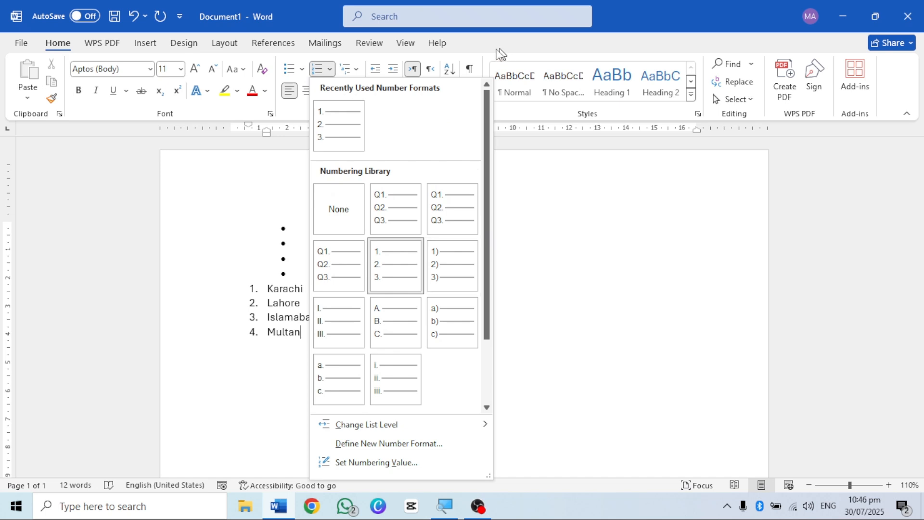
click(527, 270)
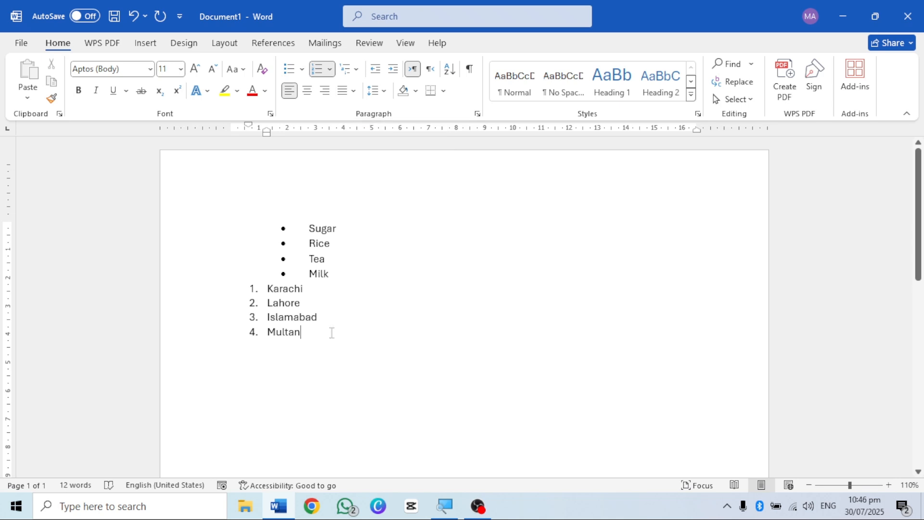
Step: End the city list and start a multilevel list in the 1., 1.1., 1.1.1. format below it
key(Return)
key(Return)
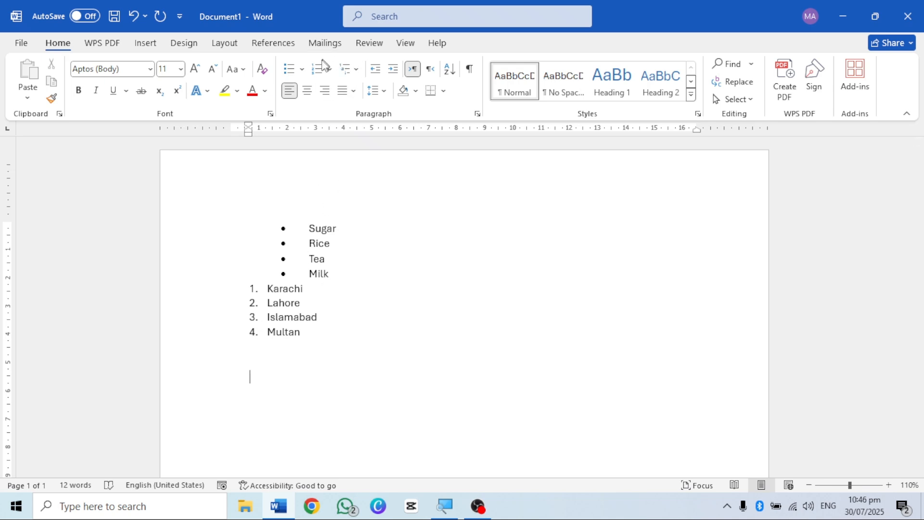
click(348, 72)
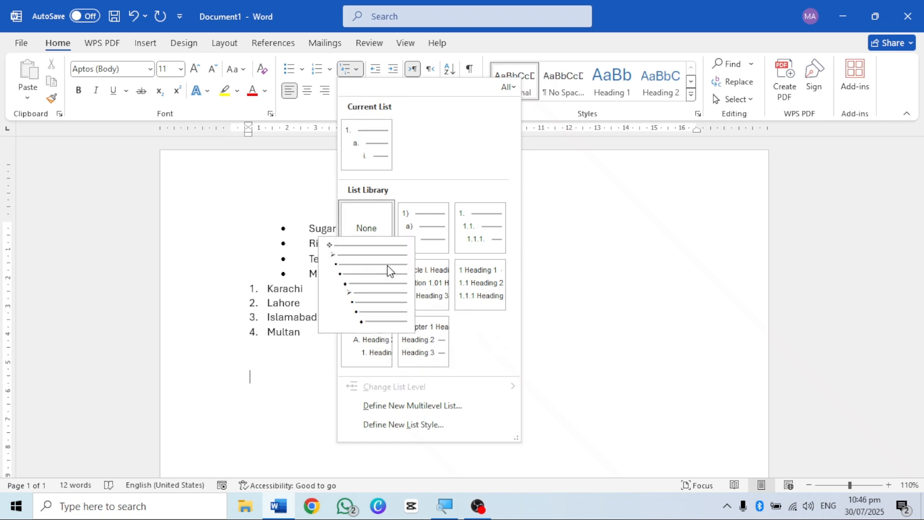
mouse_move(457, 287)
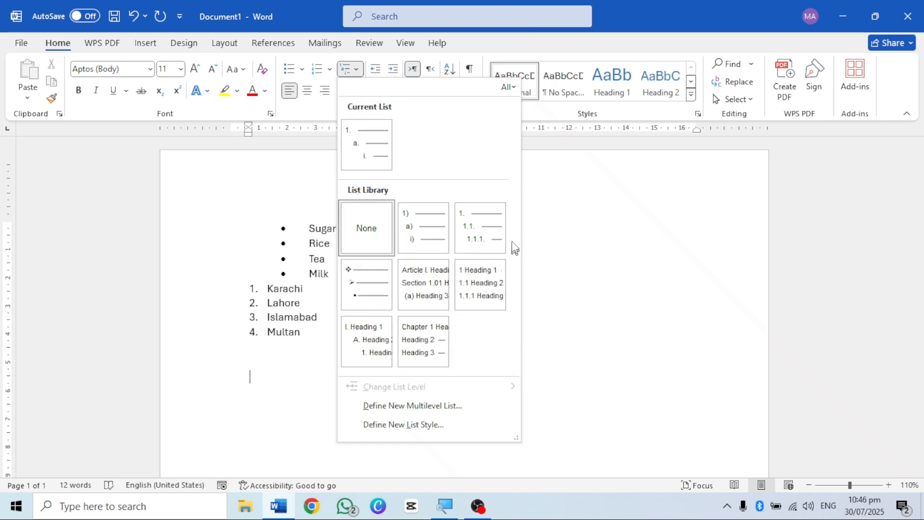
mouse_move(493, 235)
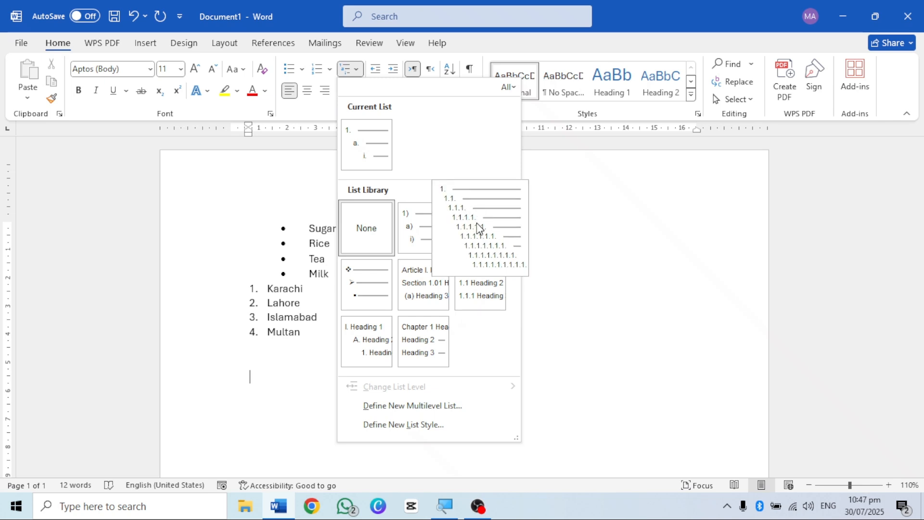
click(478, 227)
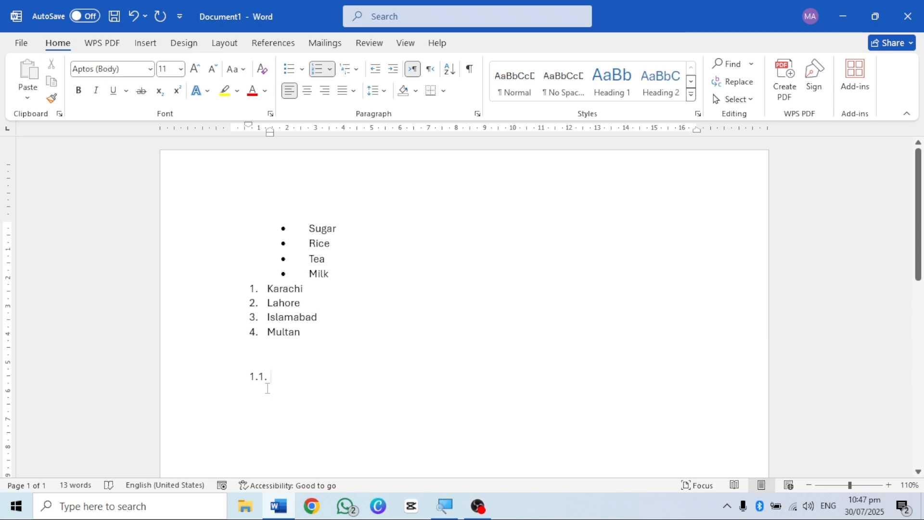
Step: Change the new multilevel list item to the first list level and enter Computer as its text
click(332, 71)
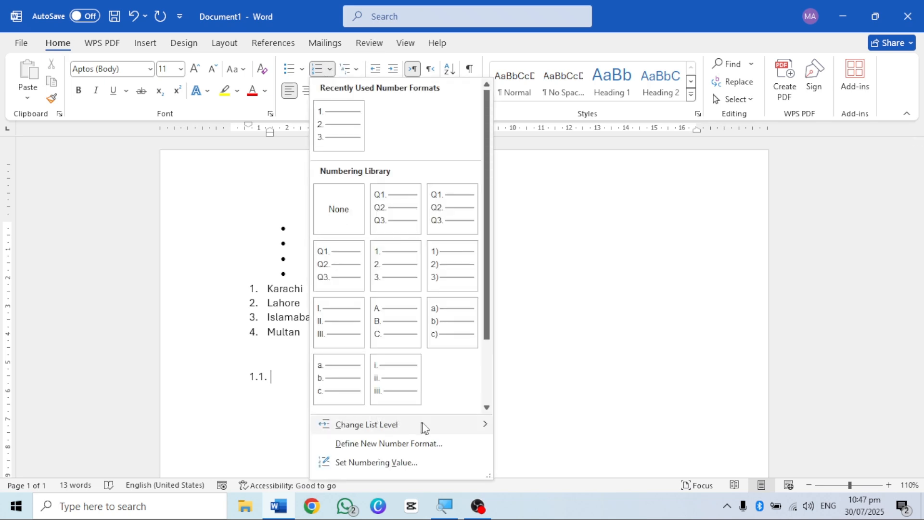
mouse_move(487, 426)
click(551, 284)
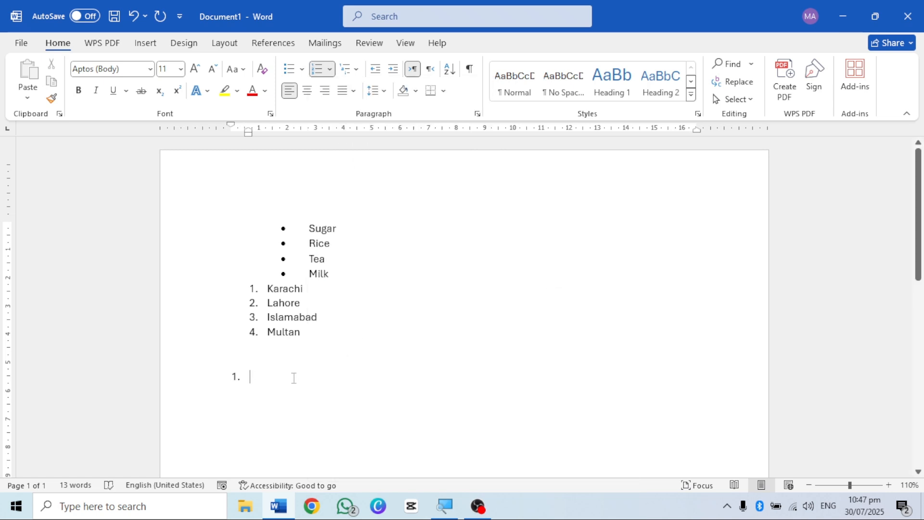
scroll(293, 377, down, 5)
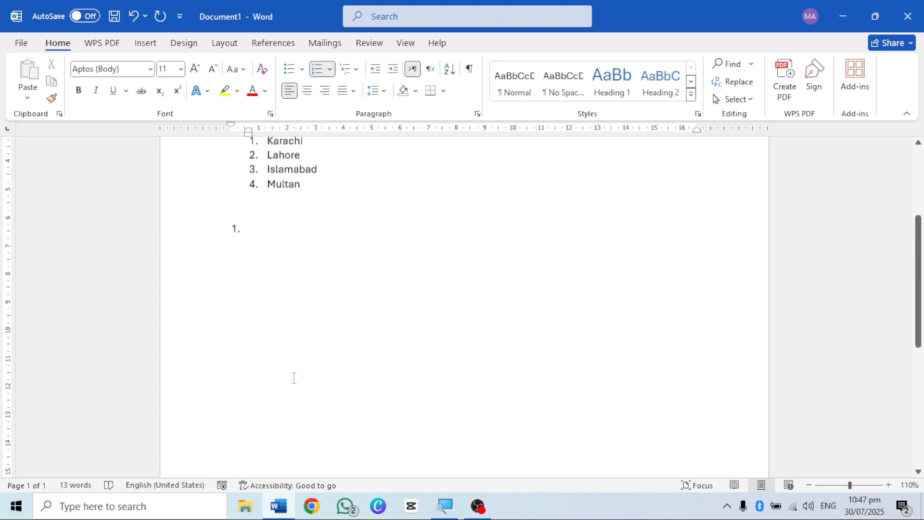
text(Compute)
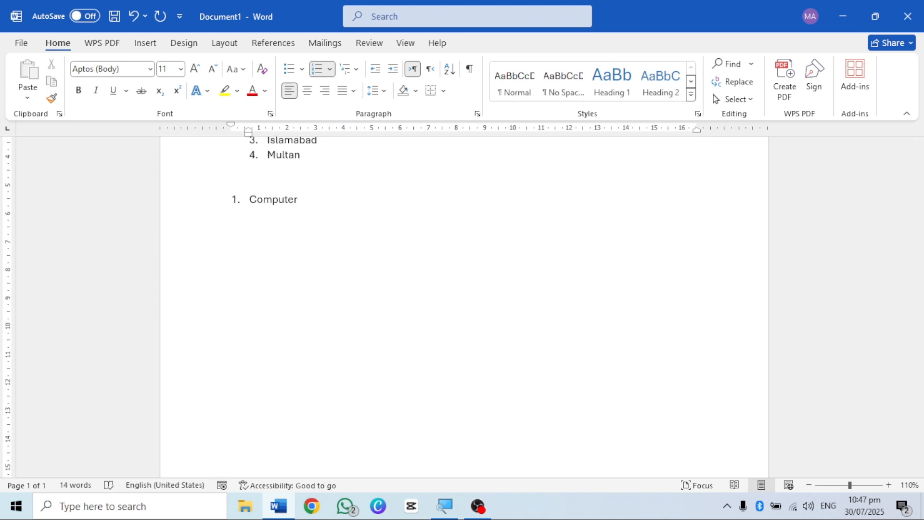
text(r)
Step: Finish the Computer item and enter Mathematics and Physics as the next first-level items of the multilevel list
key(Return)
text(Mathe)
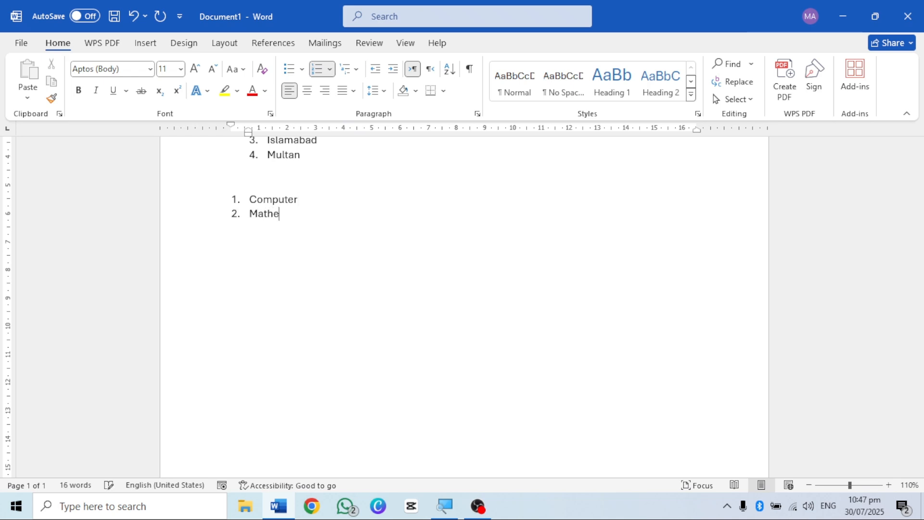
text(matics)
key(Return)
text(Physics)
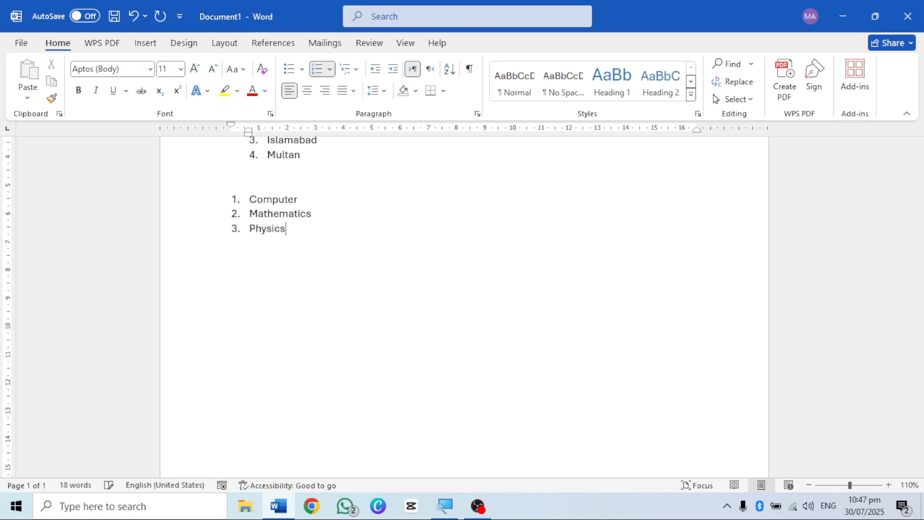
Step: Insert an empty item below Computer and change it to the second list level (1.1.)
click(313, 198)
key(Return)
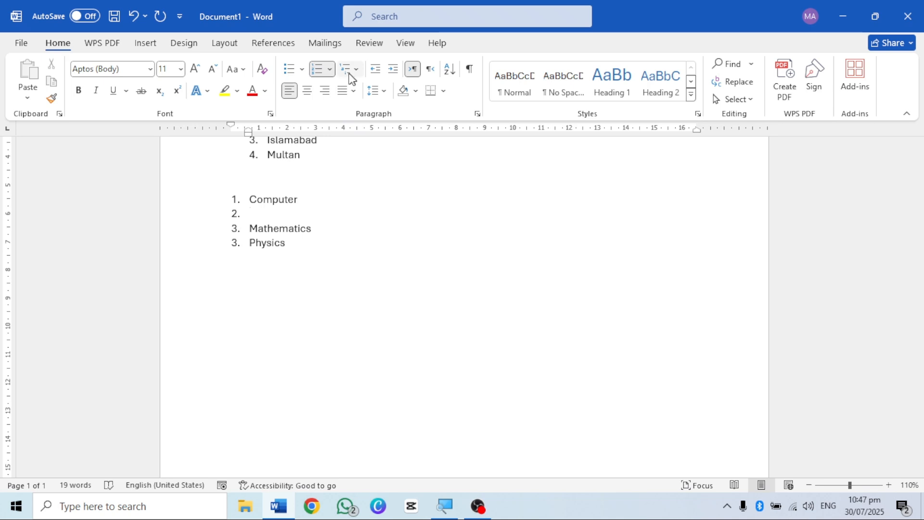
click(330, 68)
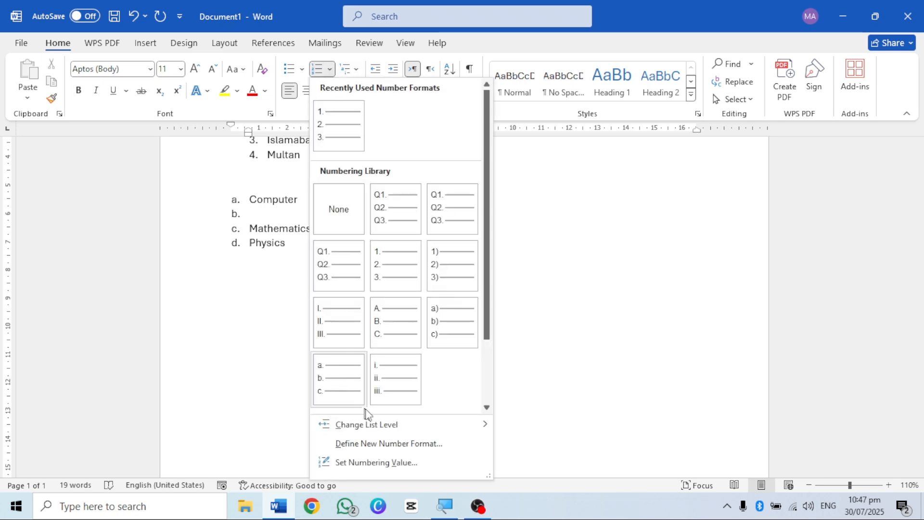
click(263, 218)
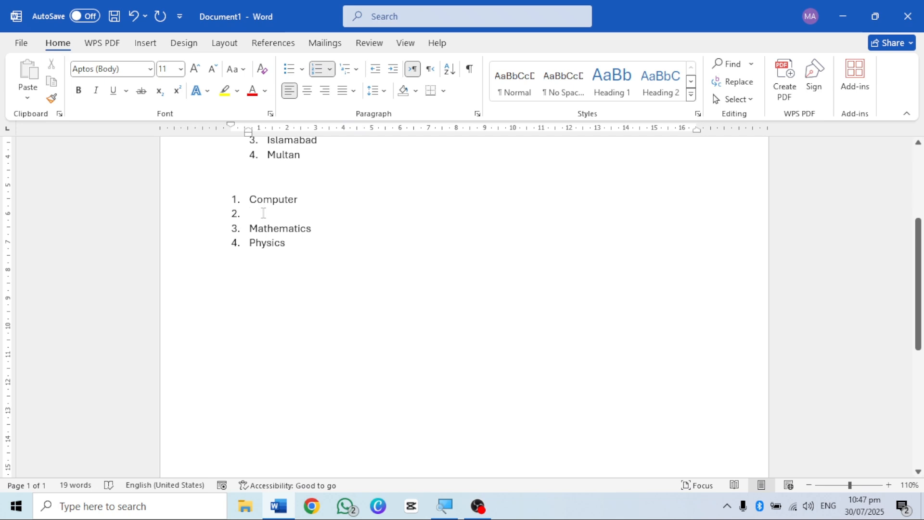
click(331, 73)
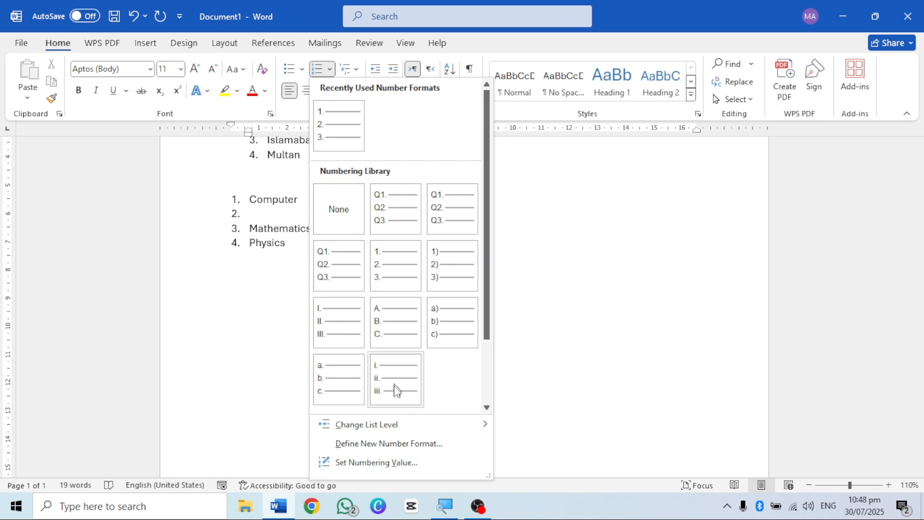
mouse_move(397, 423)
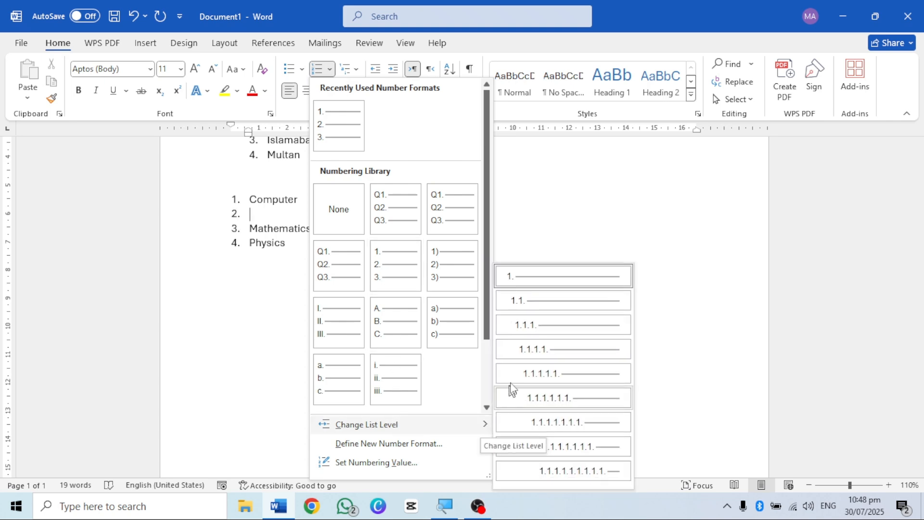
click(535, 302)
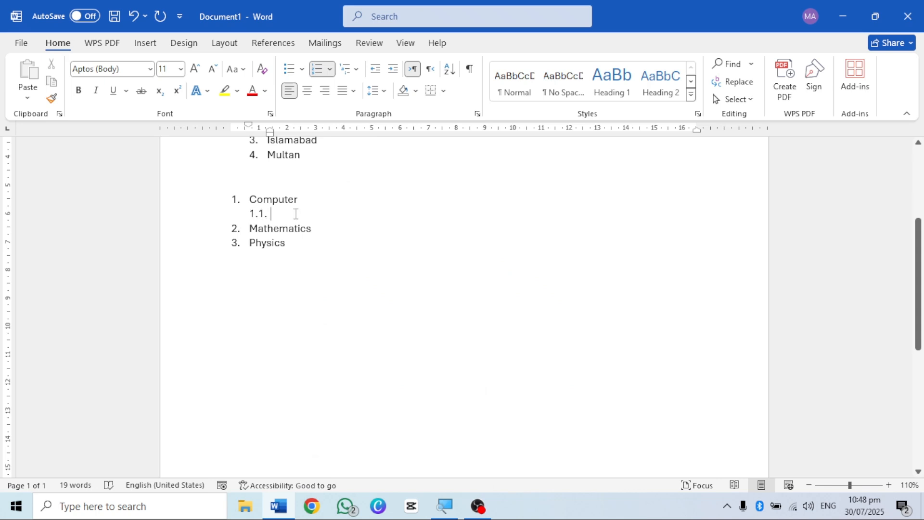
Step: Enter Hardware and Software as the second-level items under Computer, leaving no empty item after them
text(Hard)
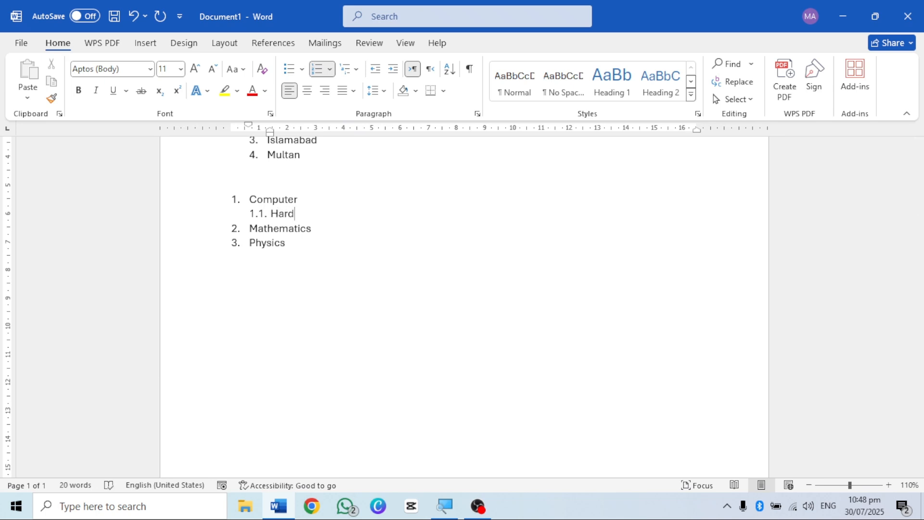
text(ware)
key(Return)
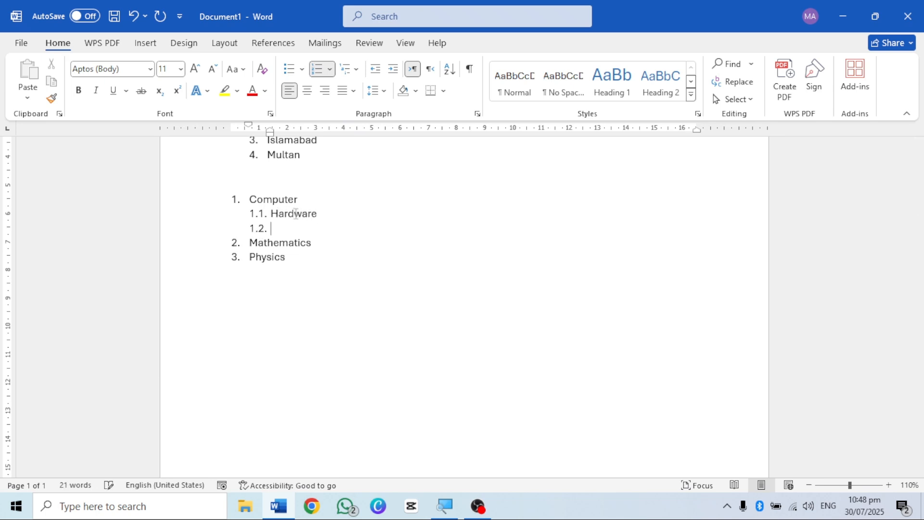
text(Software)
key(Return)
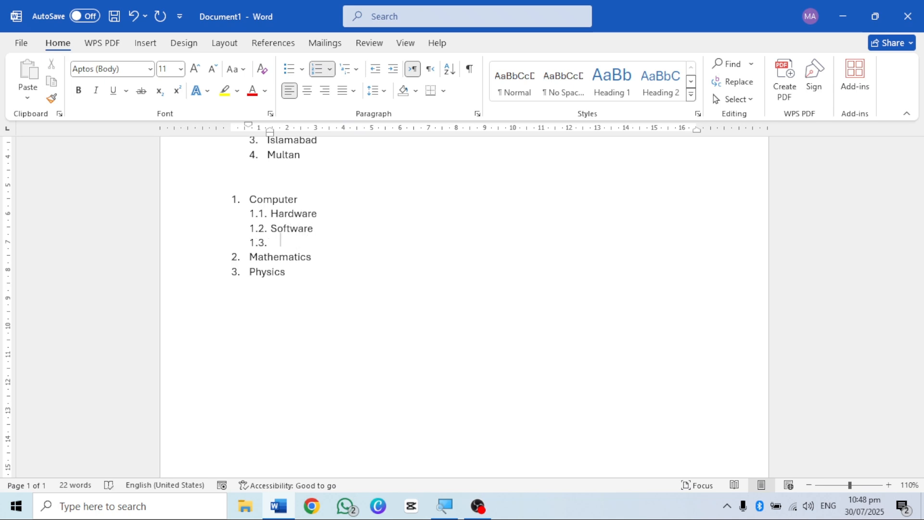
key(BackSpace)
key(BackSpace)
key(BackSpace)
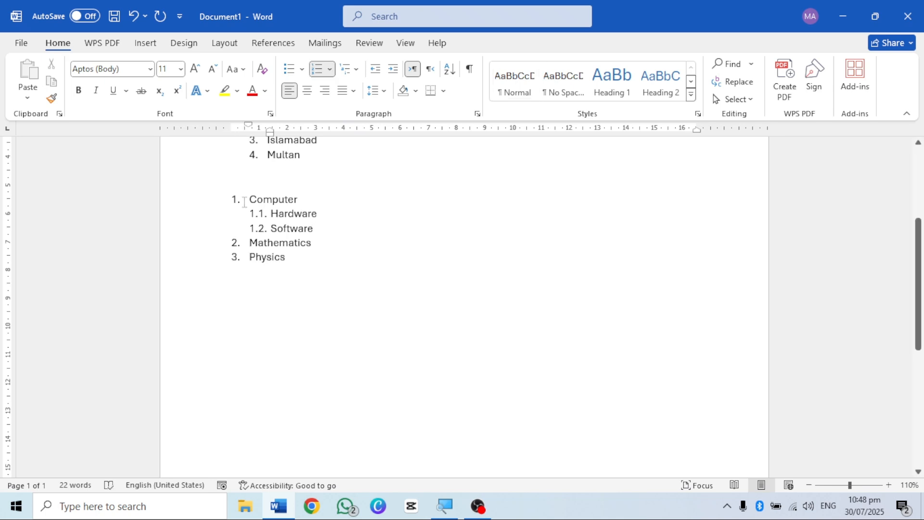
Step: Add the third-level items Mouse, Monitor, CPU and Keyboard under Hardware
click(325, 216)
key(Return)
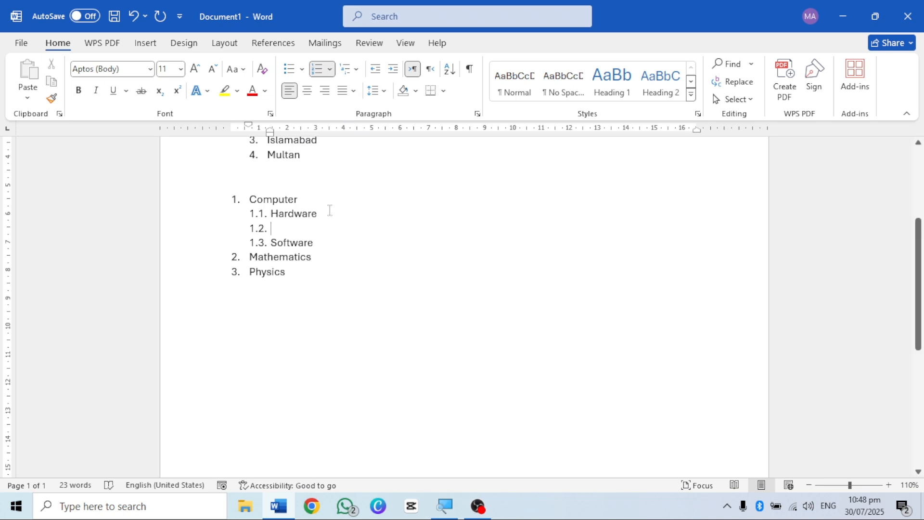
key(Tab)
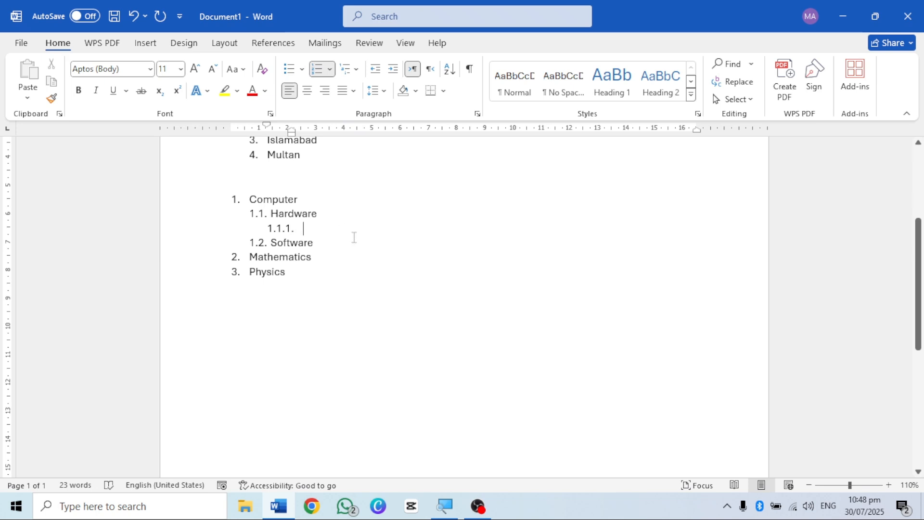
text(Mouse)
key(Return)
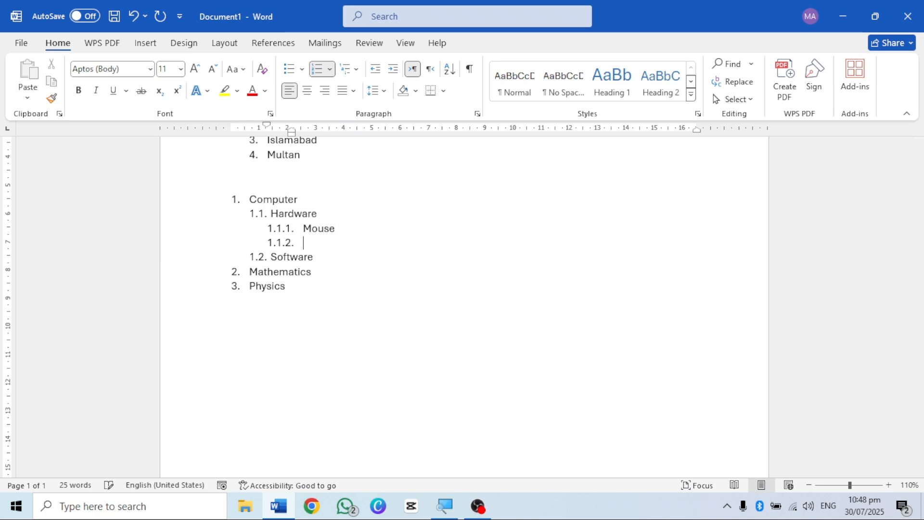
text(Monitor)
key(Return)
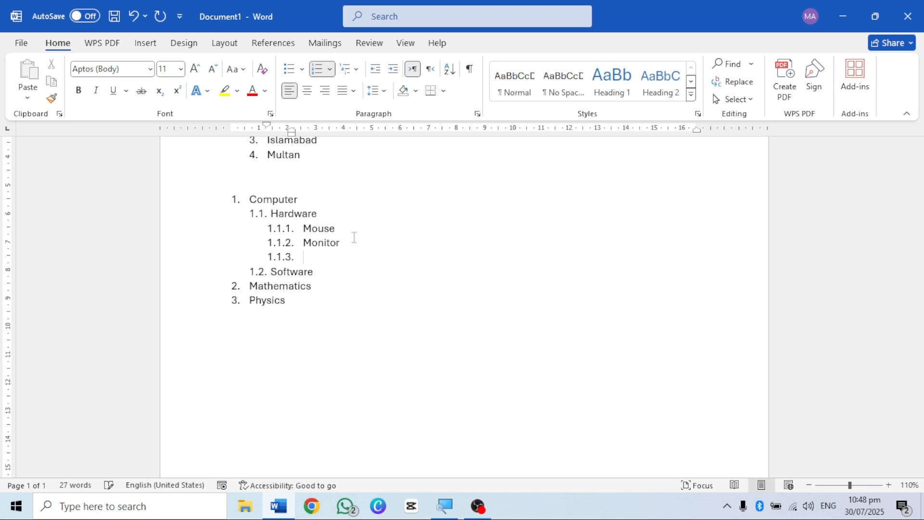
text(CPU)
key(Return)
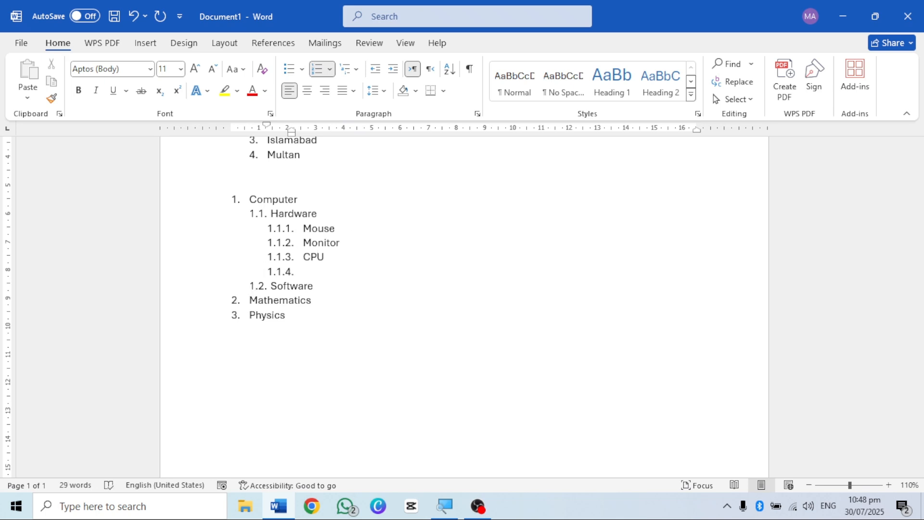
text(Keyboard)
Step: Add the third-level items MS Word, MS Paint and MS Excel under Software, leaving no empty item after them
click(311, 287)
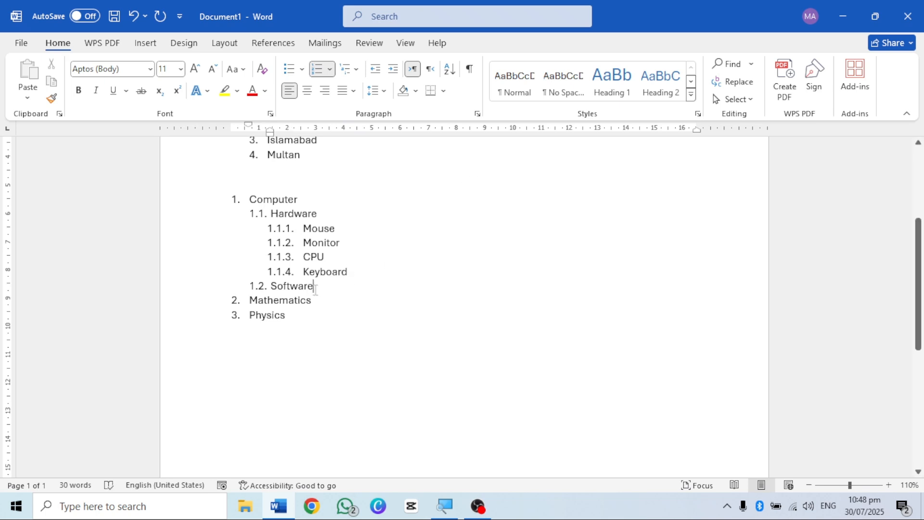
key(Return)
key(Tab)
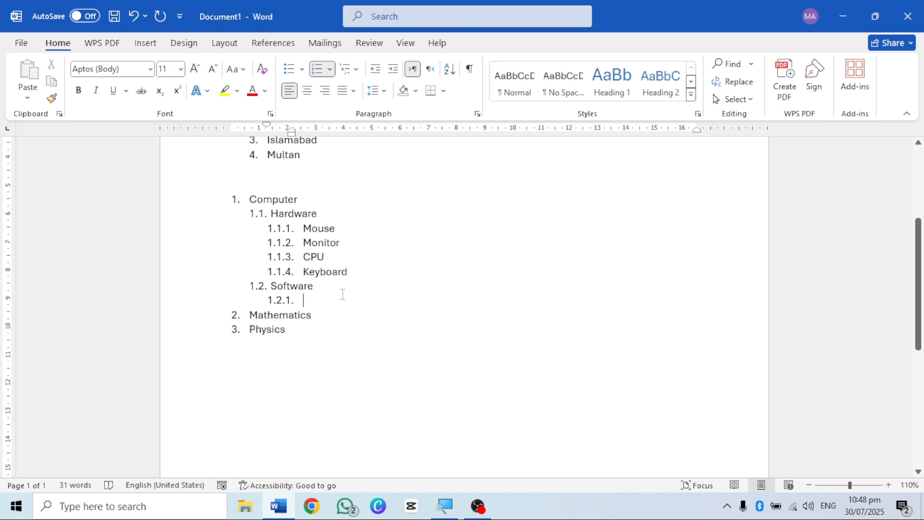
text(MS Word)
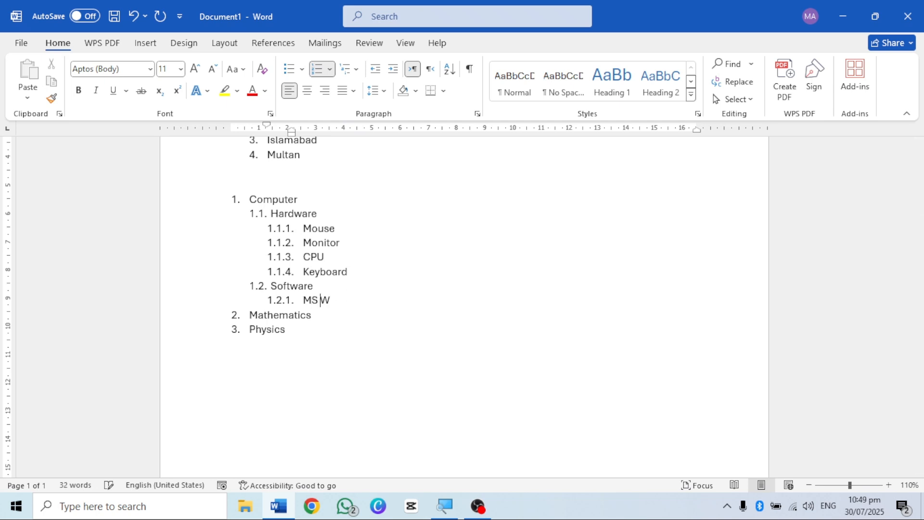
key(Return)
text(MS)
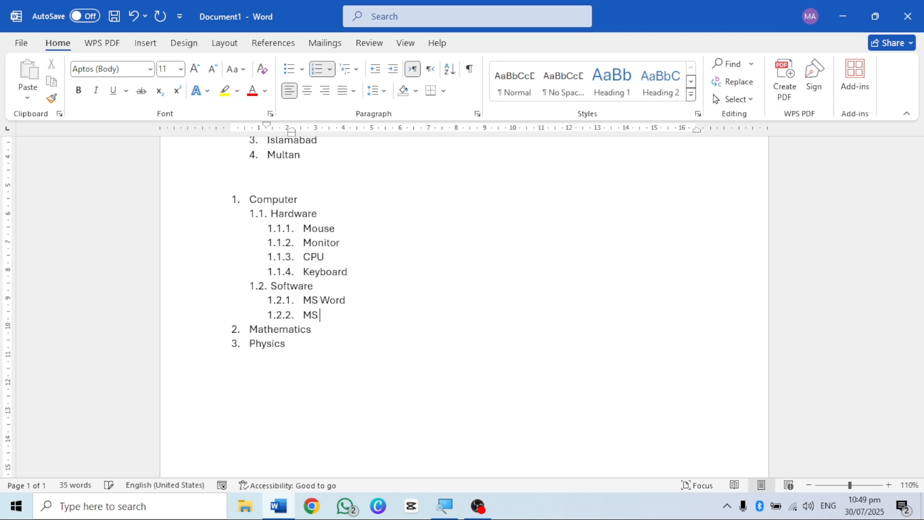
text( Paint)
key(Return)
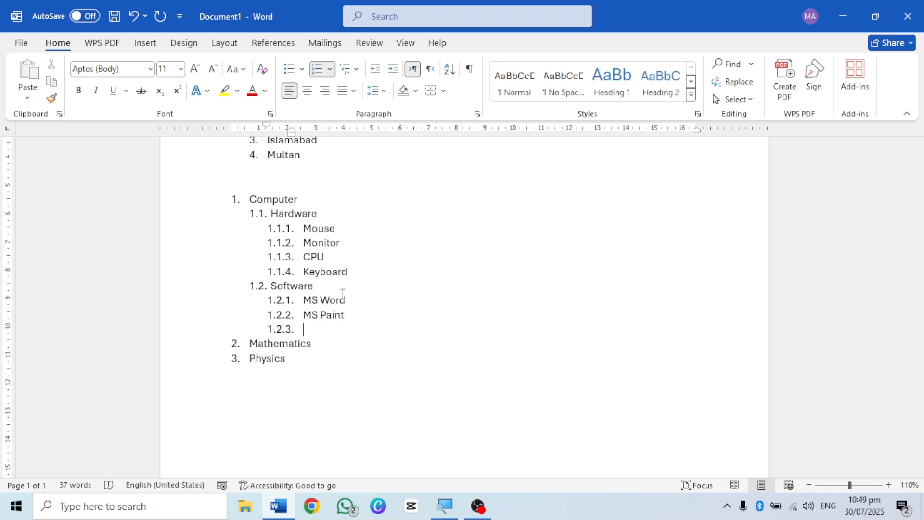
text(MS Exce)
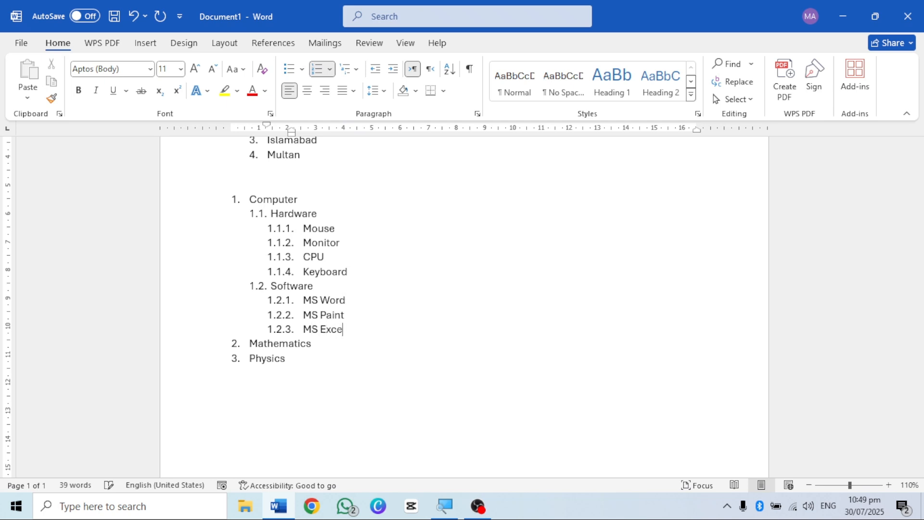
text(l)
key(Return)
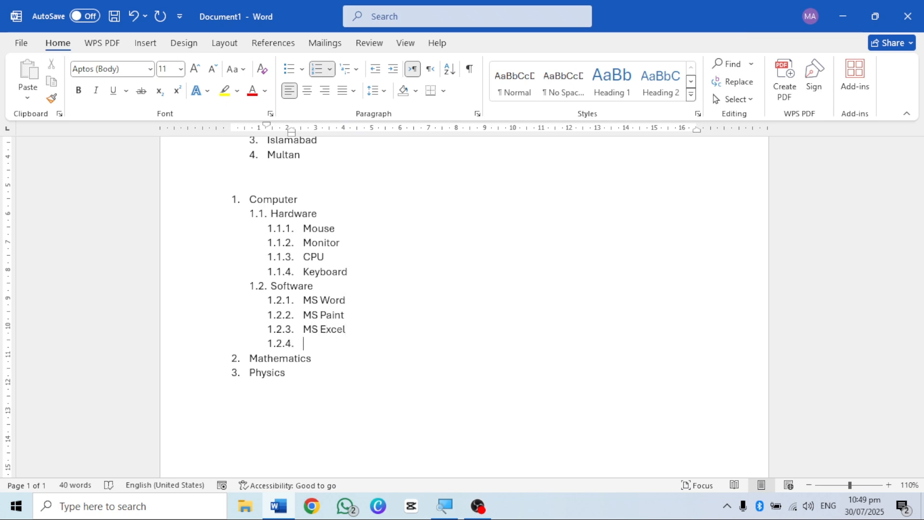
key(BackSpace)
key(BackSpace)
key(BackSpace)
key(BackSpace)
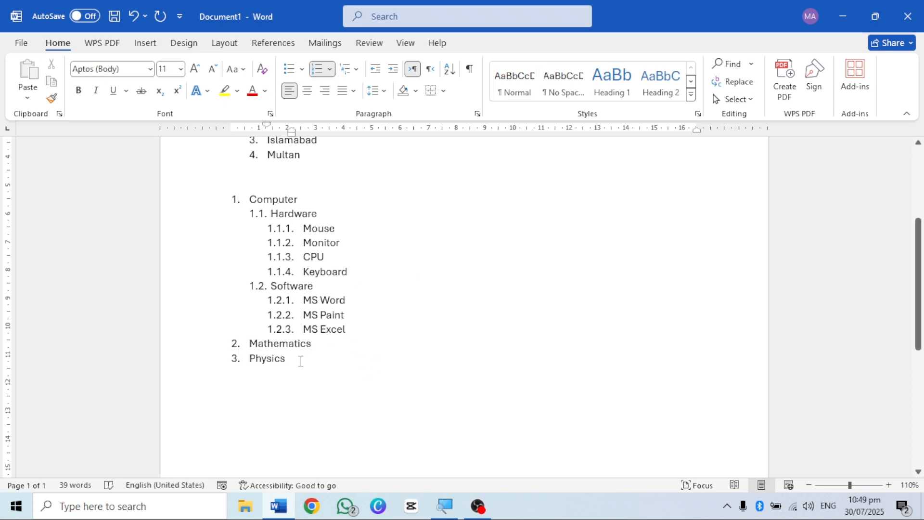
Step: Insert an empty first-level item below Mathematics and look at the number format and list level options for it
click(319, 344)
key(Return)
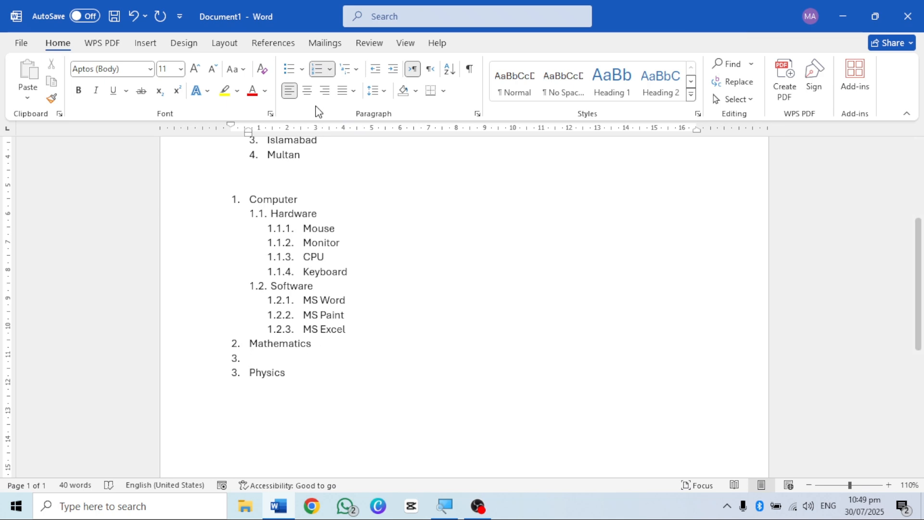
click(331, 71)
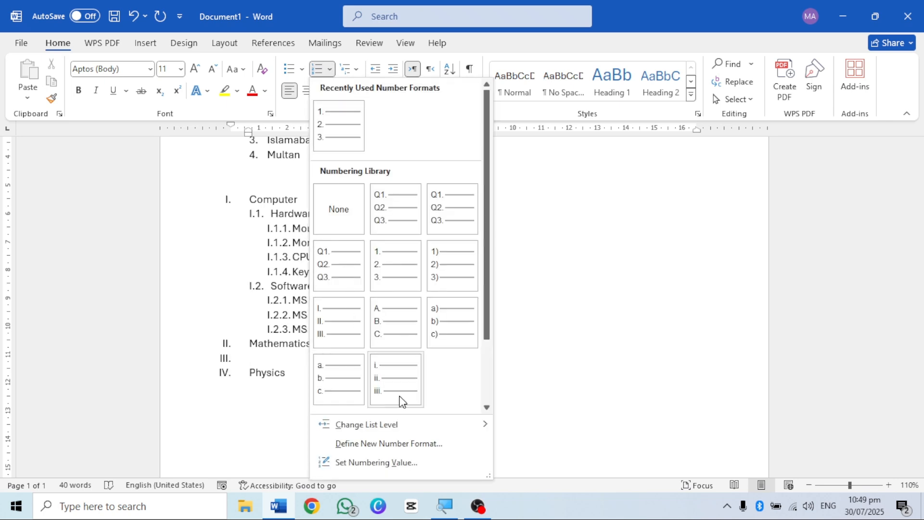
mouse_move(403, 424)
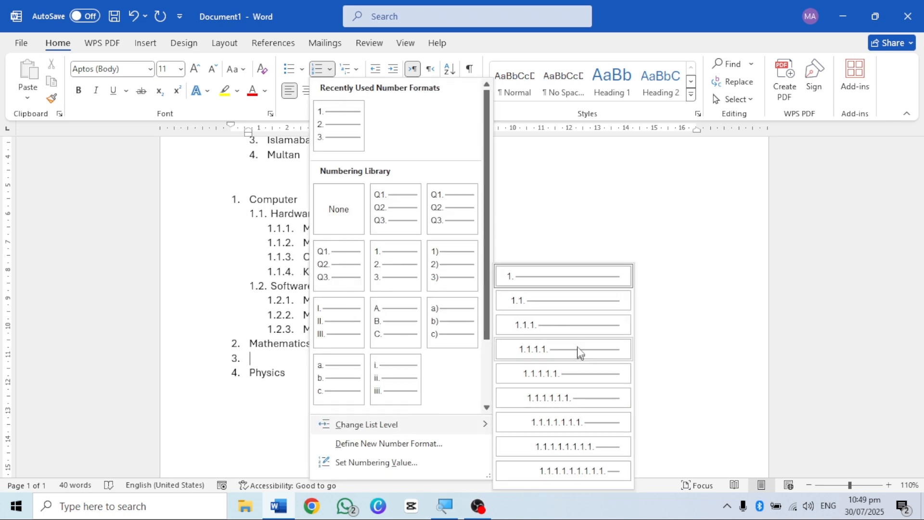
click(276, 365)
Step: Add a new item with the text Chemistry below MS Excel
click(346, 328)
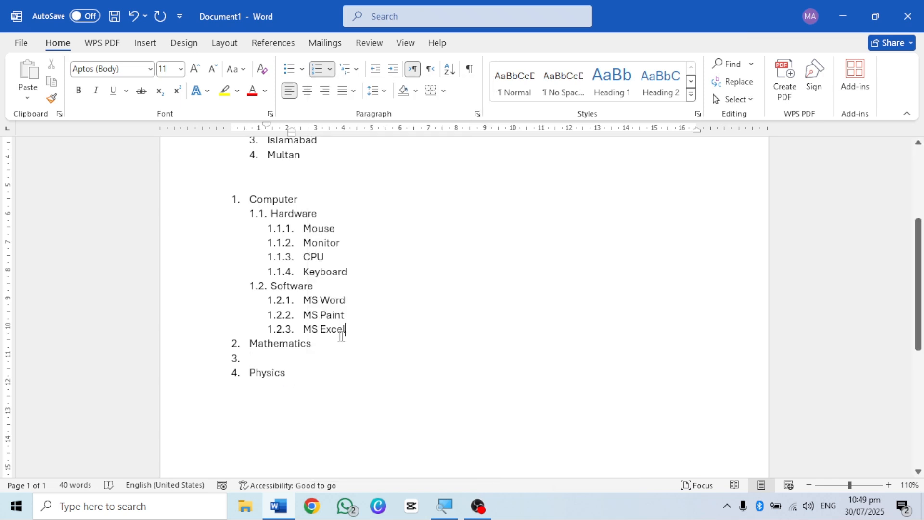
key(Return)
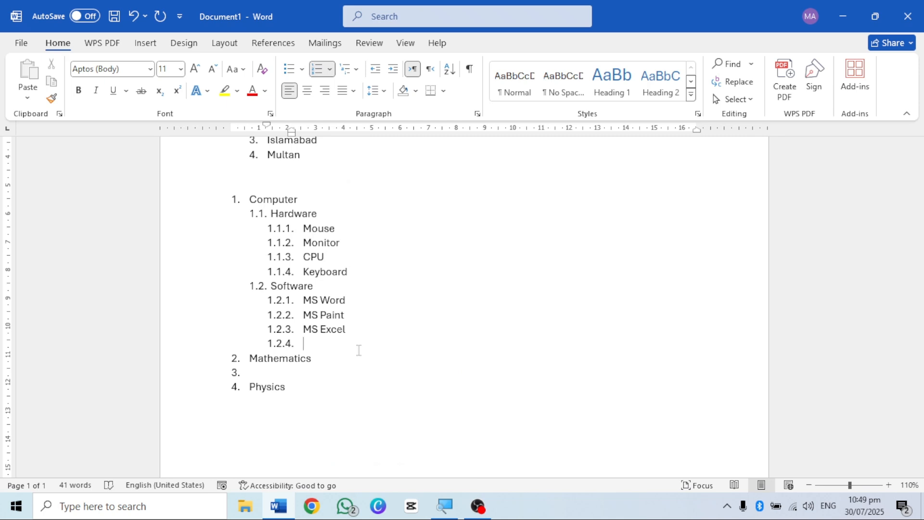
text(Chemistry)
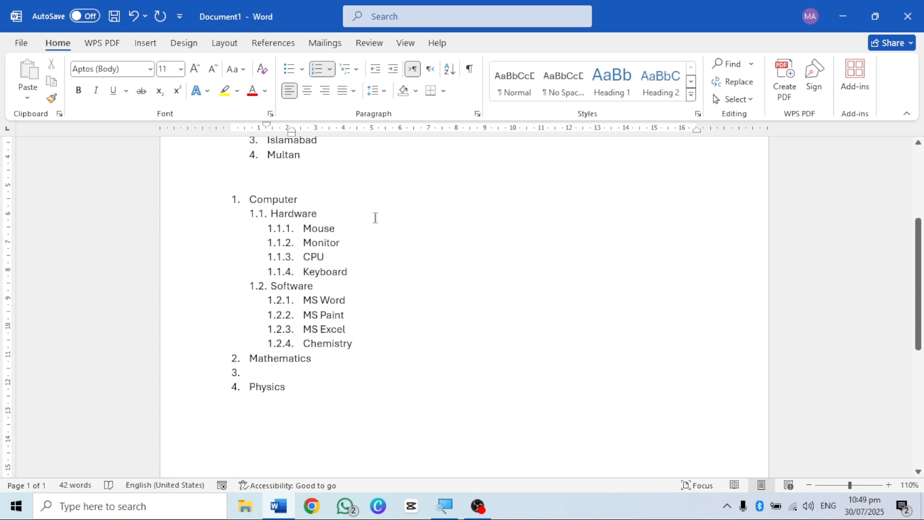
Step: Change the Chemistry item to the second list level (1.1.) and add a tab space after its text
click(330, 71)
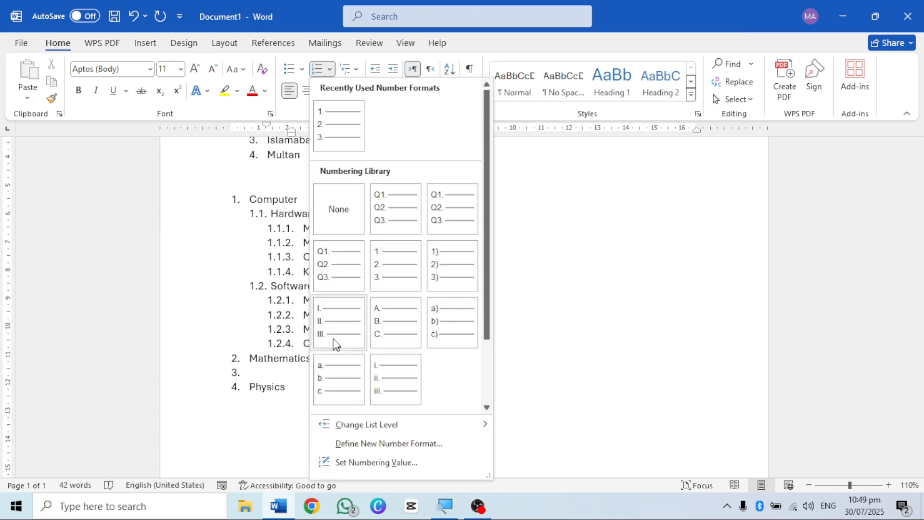
mouse_move(478, 429)
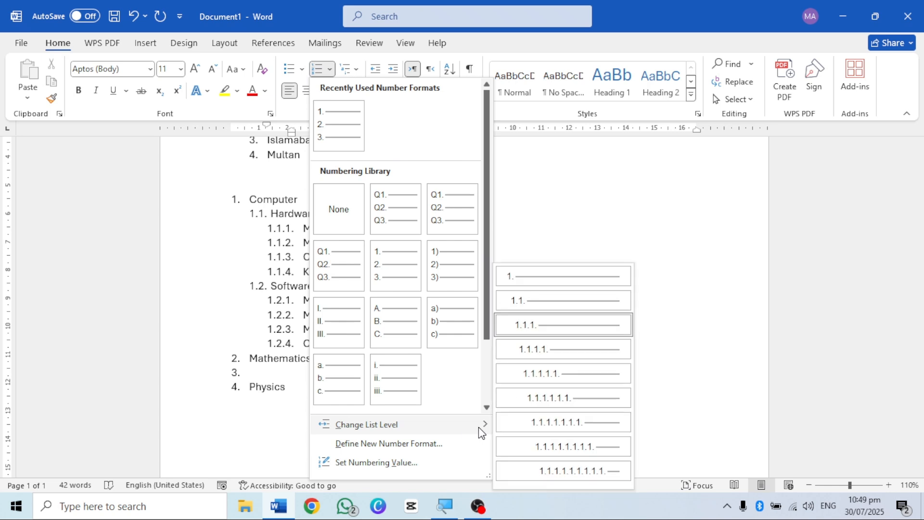
click(547, 302)
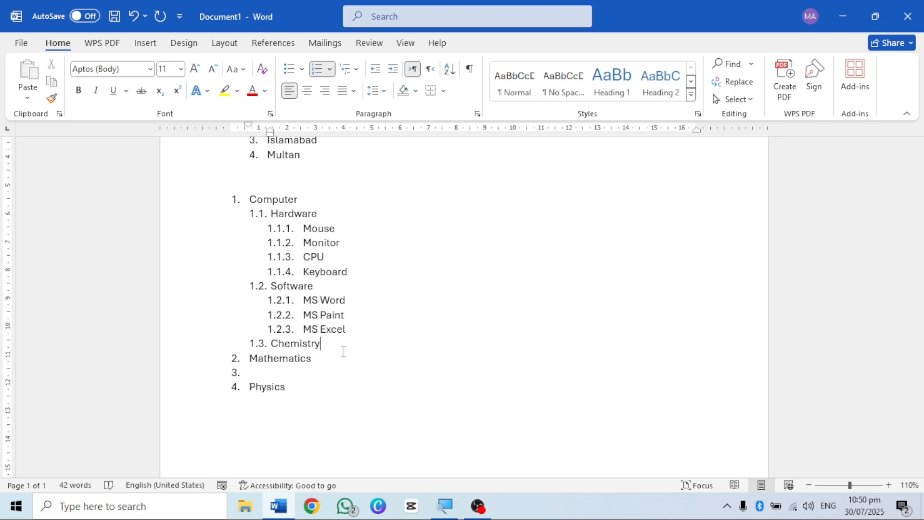
key(Tab)
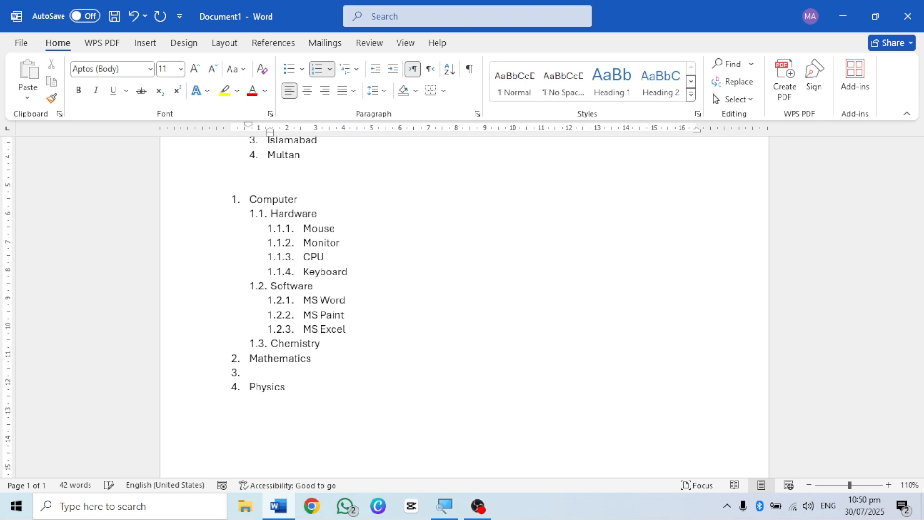
Step: Promote the Chemistry item to the first list level so it is numbered at the same level as Mathematics
click(272, 343)
key(shift+Tab)
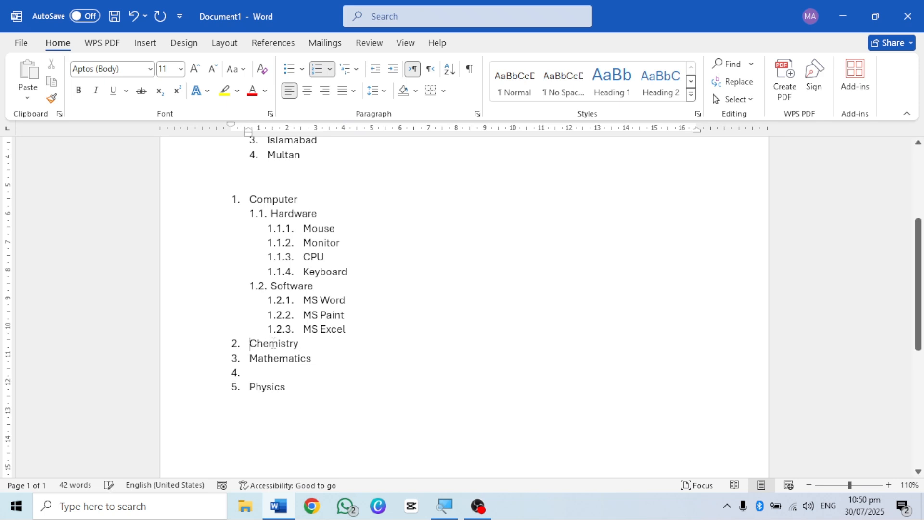
click(328, 344)
Step: Start a plain paragraph with the text My below Physics and increase its indent stepwise to about 5 cm
click(307, 412)
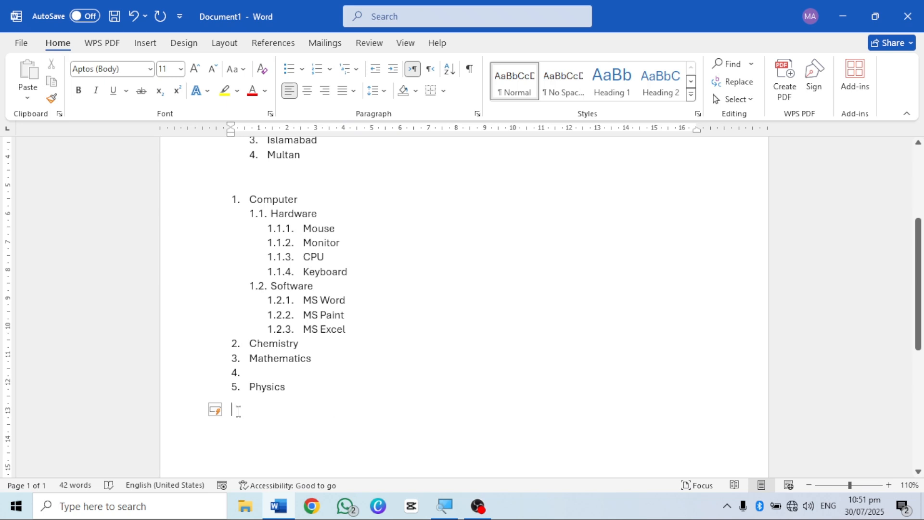
text(My)
click(390, 72)
click(393, 71)
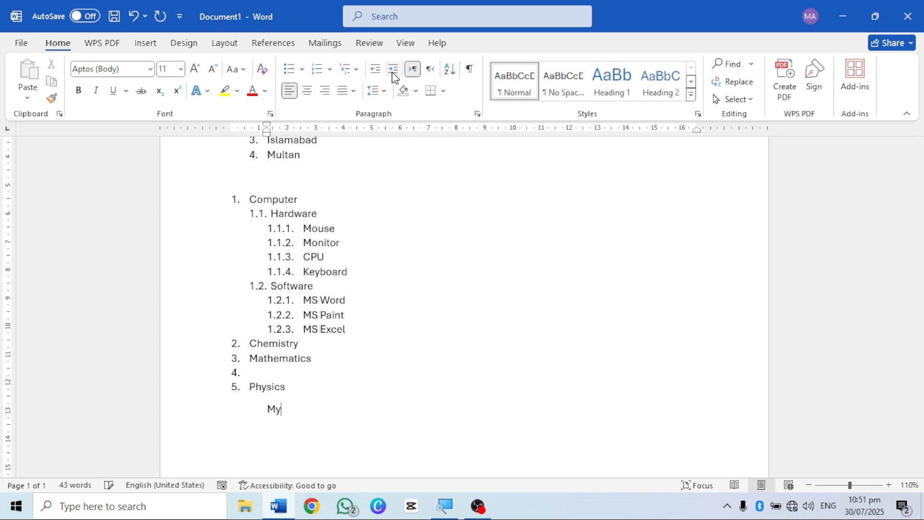
click(393, 72)
click(394, 72)
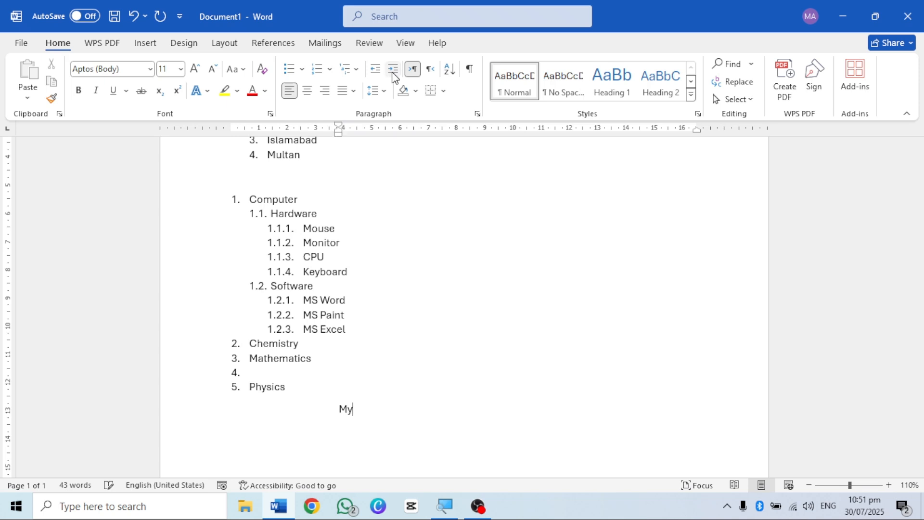
click(393, 72)
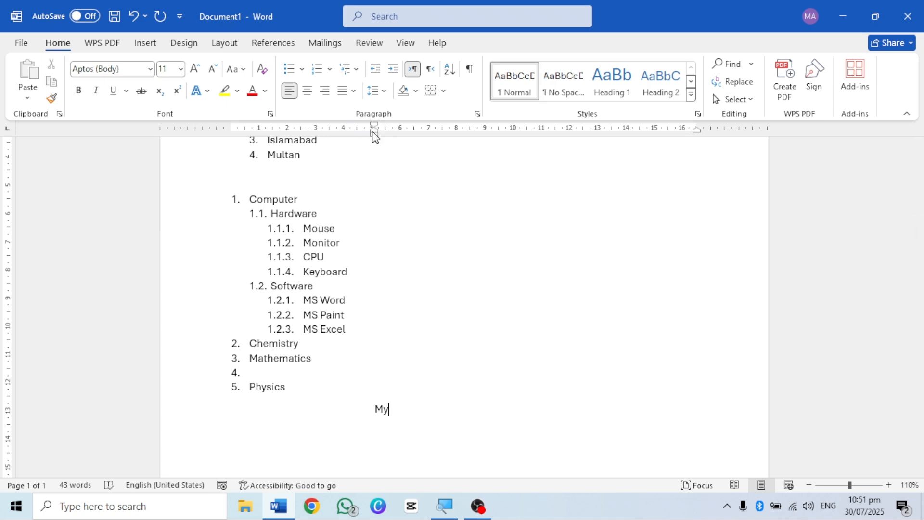
Step: Move the My paragraph's left indent marker along the ruler, ending at about 5.25 cm
mouse_move(378, 141)
mouse_down()
mouse_move(276, 139)
mouse_move(401, 134)
mouse_up()
mouse_move(251, 145)
mouse_down()
mouse_move(355, 140)
mouse_move(312, 151)
mouse_move(242, 140)
mouse_move(379, 128)
mouse_move(380, 137)
mouse_move(287, 134)
mouse_up()
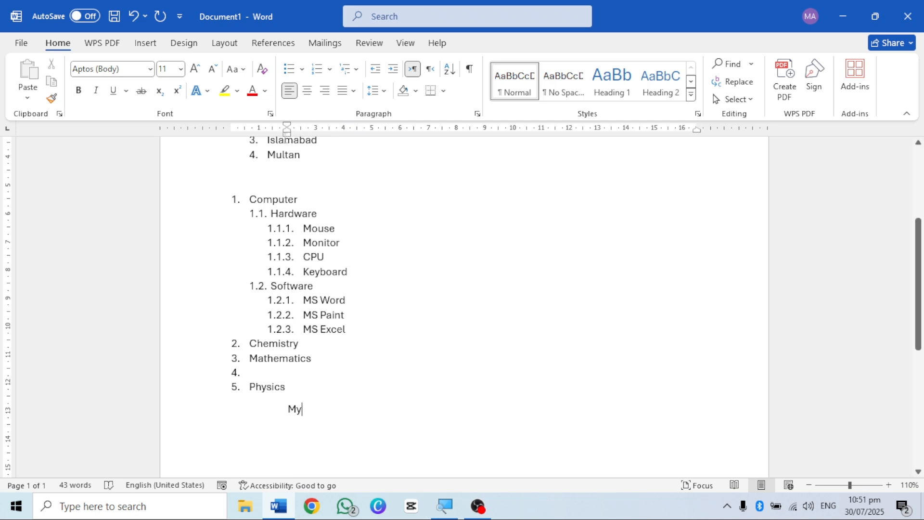
drag(288, 138, 358, 136)
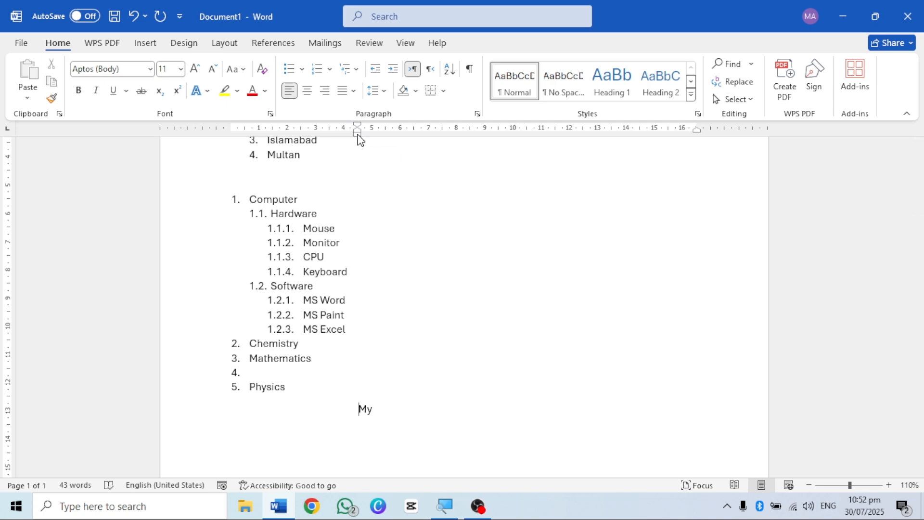
drag(358, 139, 378, 141)
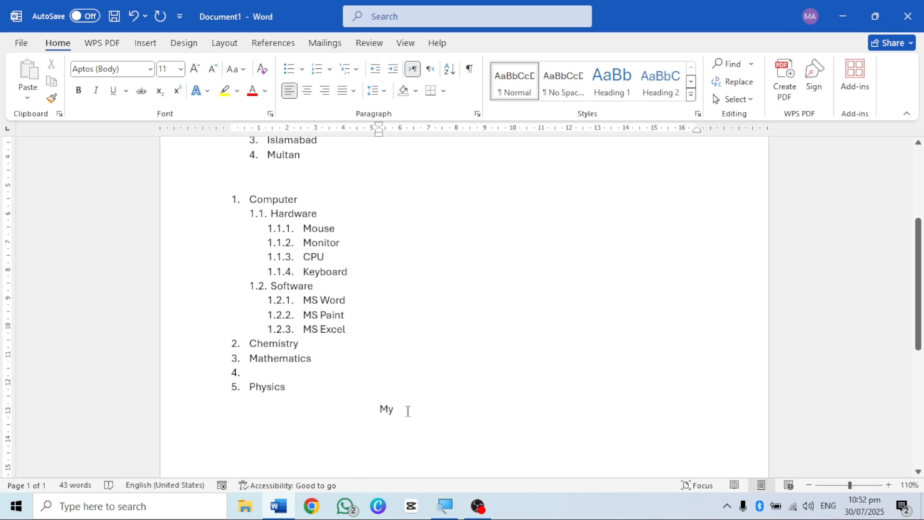
Step: Add an empty paragraph below My, set its left indent to about 5.25 cm, and try decreasing and increasing that indent
key(Return)
key(BackSpace)
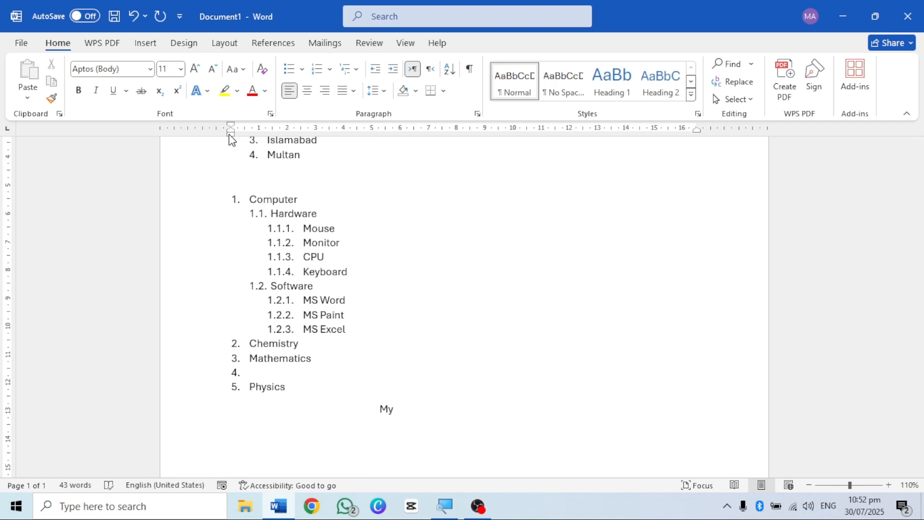
mouse_move(231, 139)
mouse_down()
mouse_move(406, 135)
mouse_move(380, 137)
mouse_up()
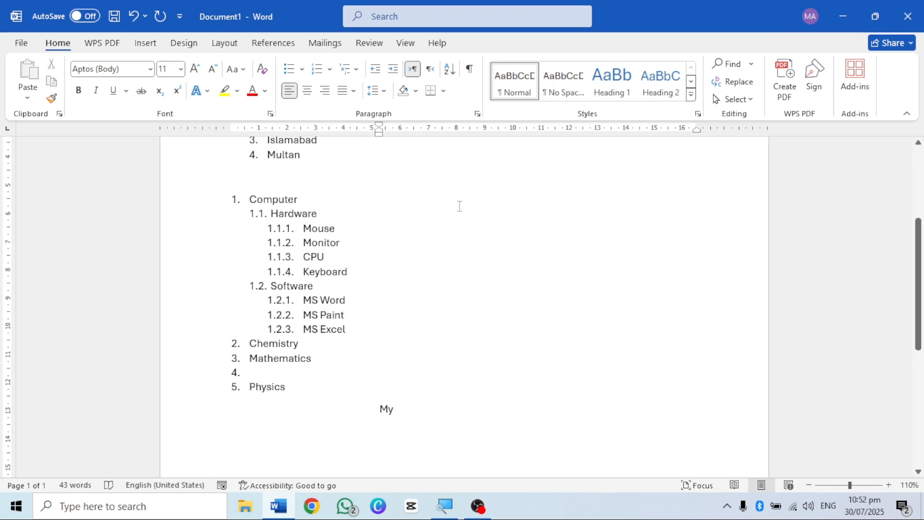
text(N)
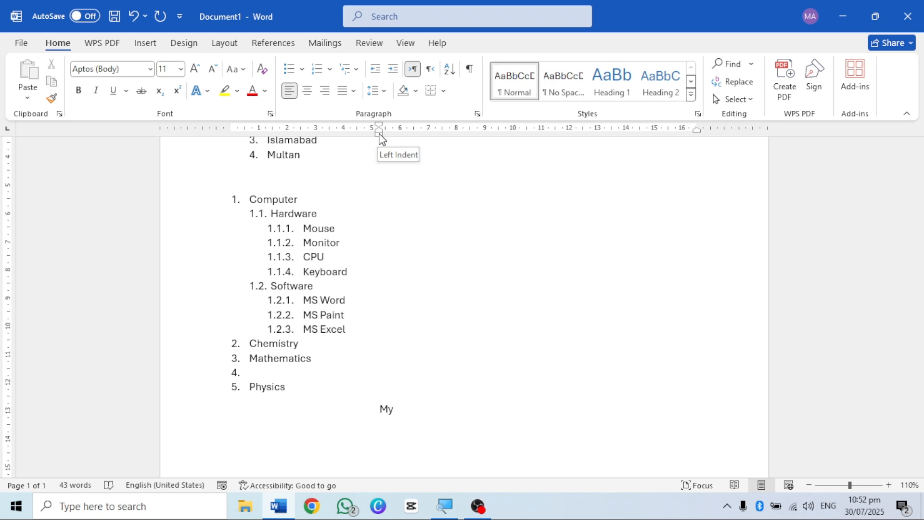
click(376, 72)
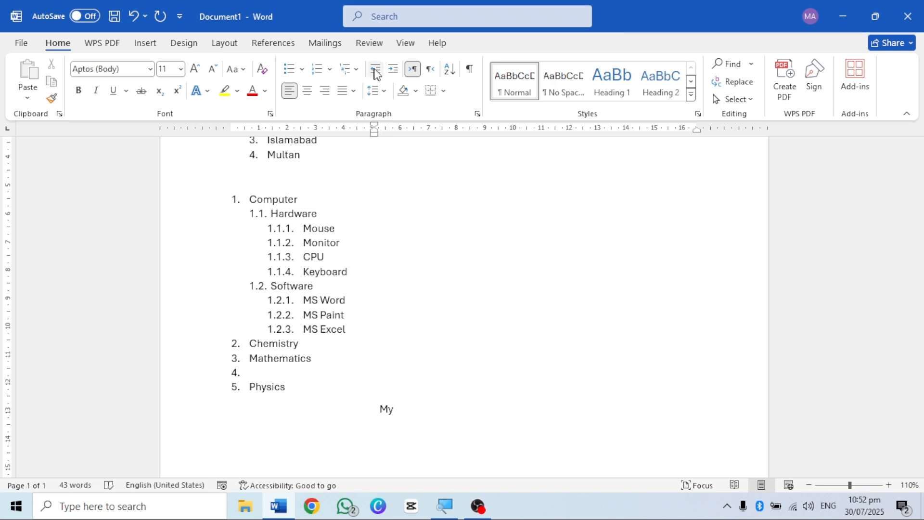
click(393, 69)
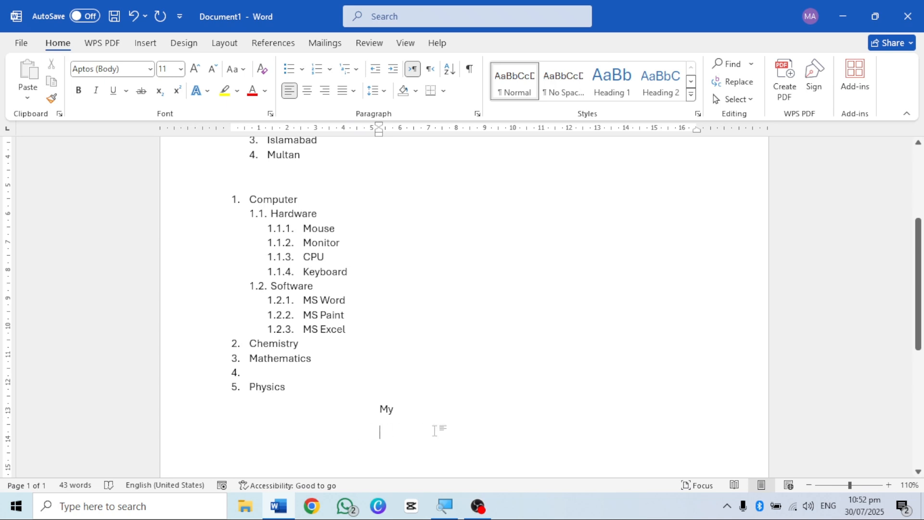
Step: Decrease the My paragraph's indent step by step until it starts at the page margin
click(380, 409)
click(372, 73)
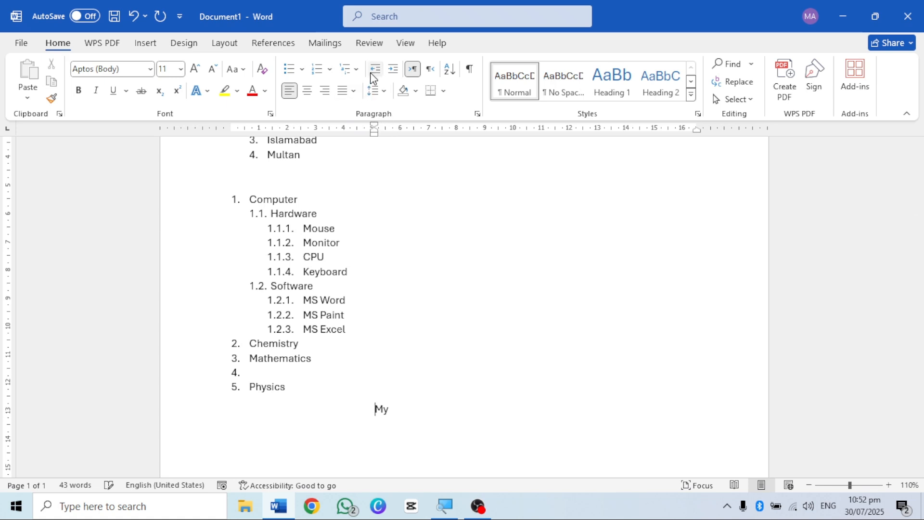
click(372, 72)
click(372, 72)
click(372, 72)
click(372, 72)
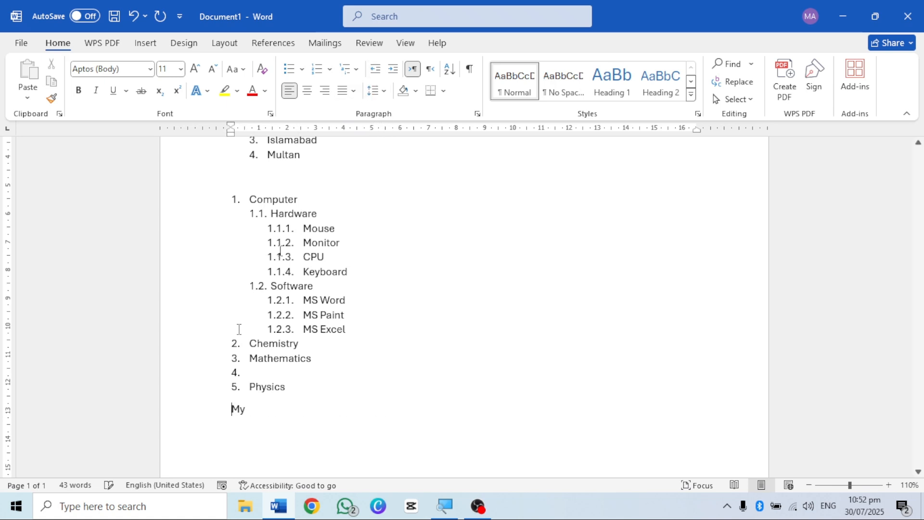
Step: Replace the text My below the list with random sample paragraphs generated by =rand()
scroll(304, 403, down, 3)
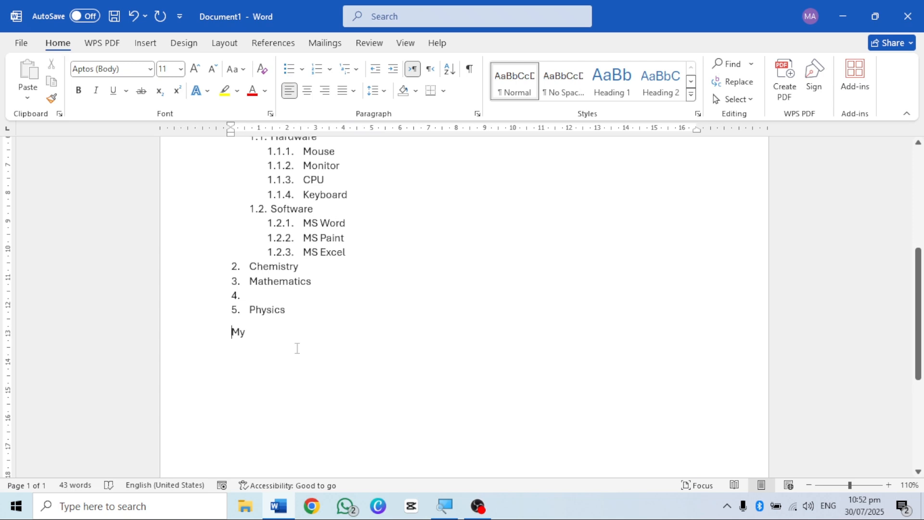
key(BackSpace)
key(BackSpace)
text(=)
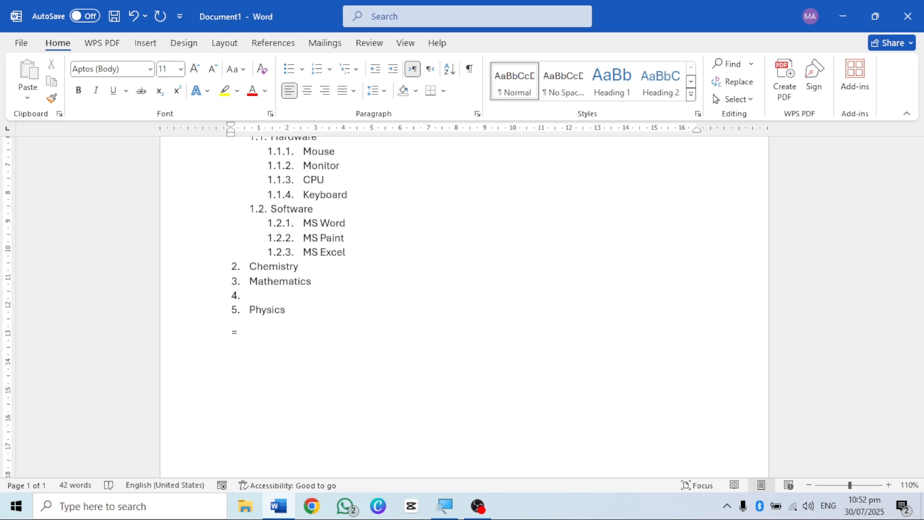
text(rand())
key(Return)
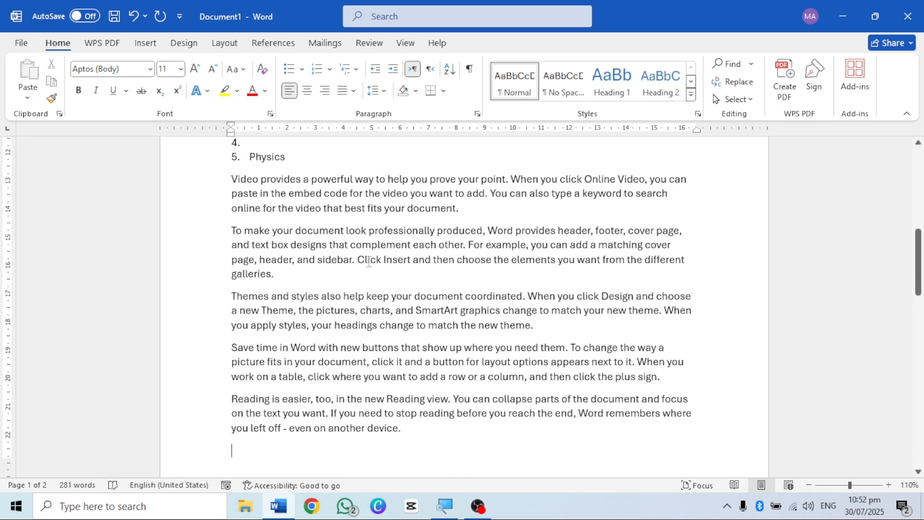
scroll(204, 324, up, 2)
scroll(204, 324, down, 2)
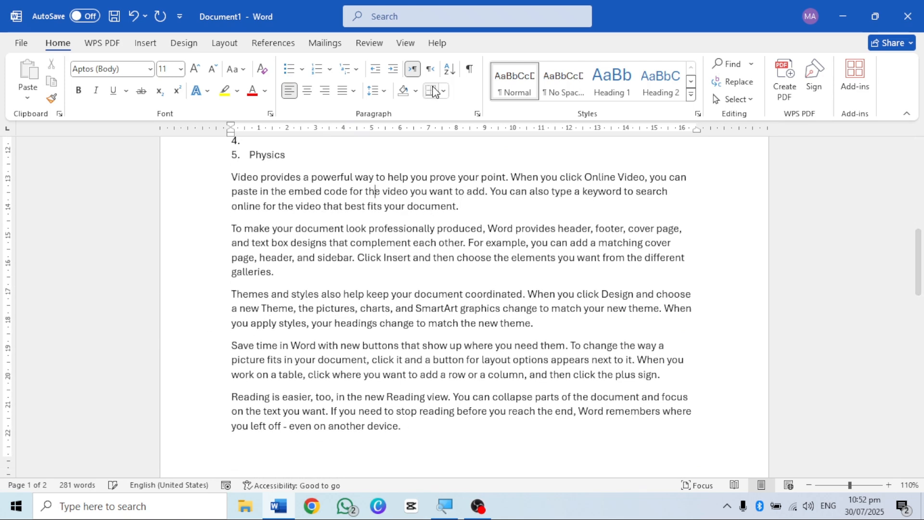
Step: Increase the first sample paragraph's indent by one step and decrease it back to the margin
click(392, 70)
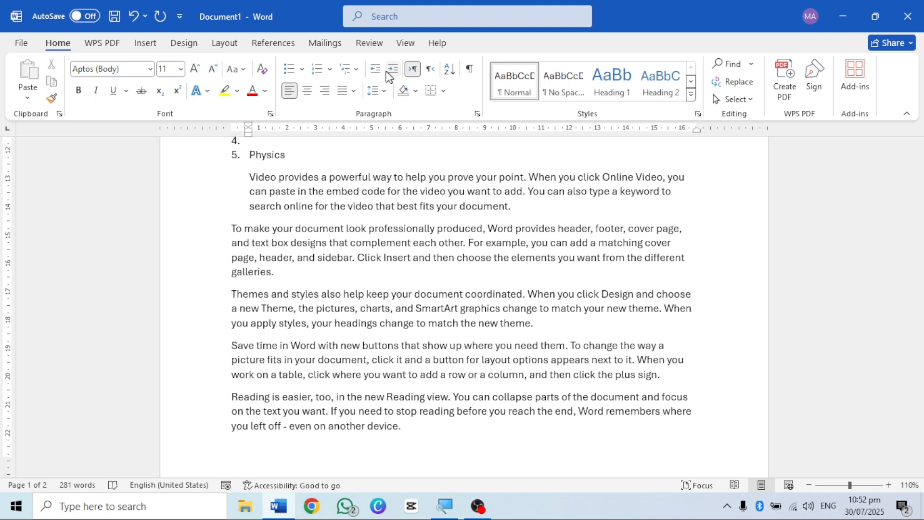
click(374, 73)
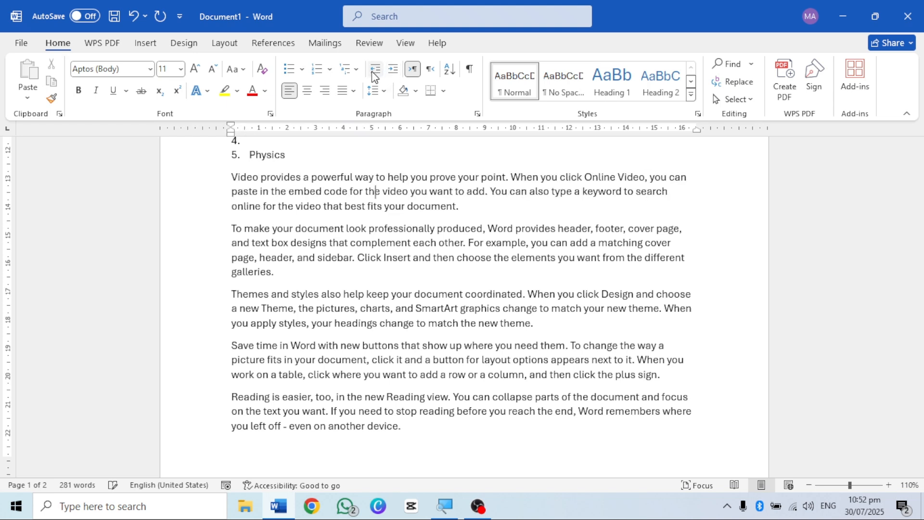
click(349, 228)
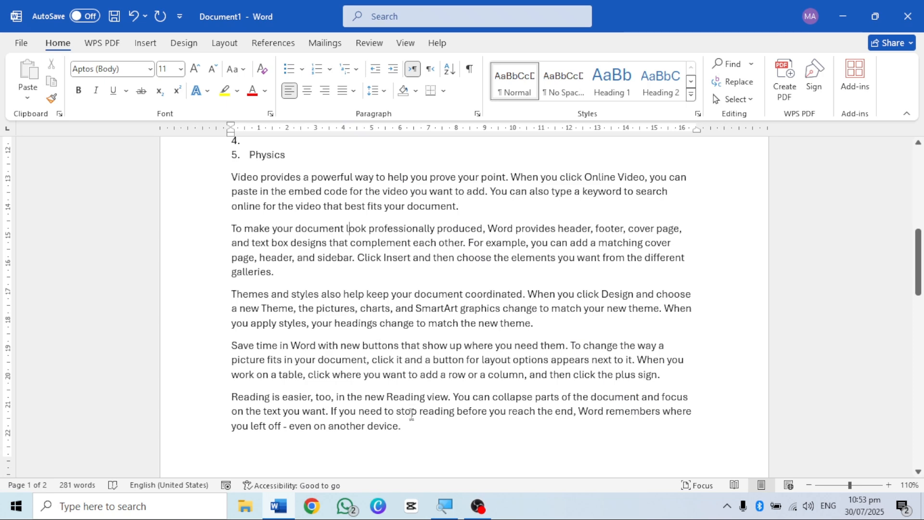
Step: Increase the indent of all five sample paragraphs to about 1.3 cm, and of the last one to about 2.5 cm
drag(411, 429, 228, 177)
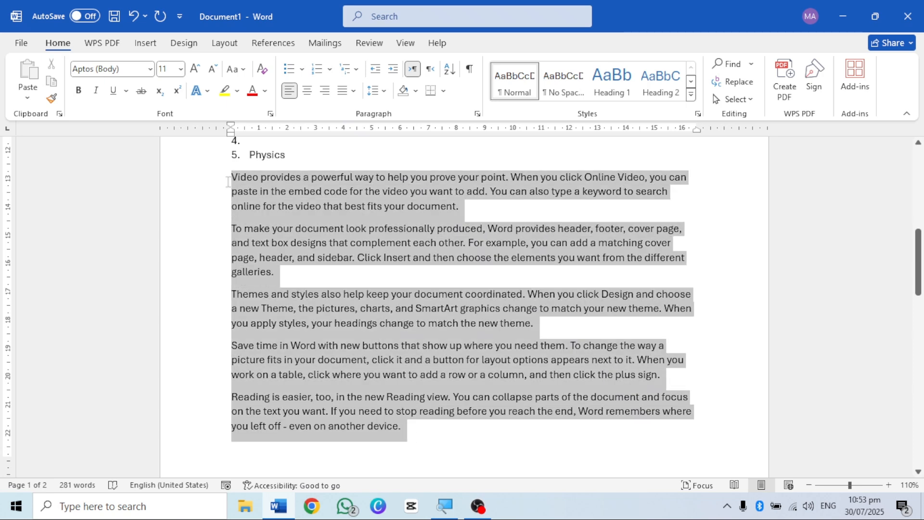
click(393, 68)
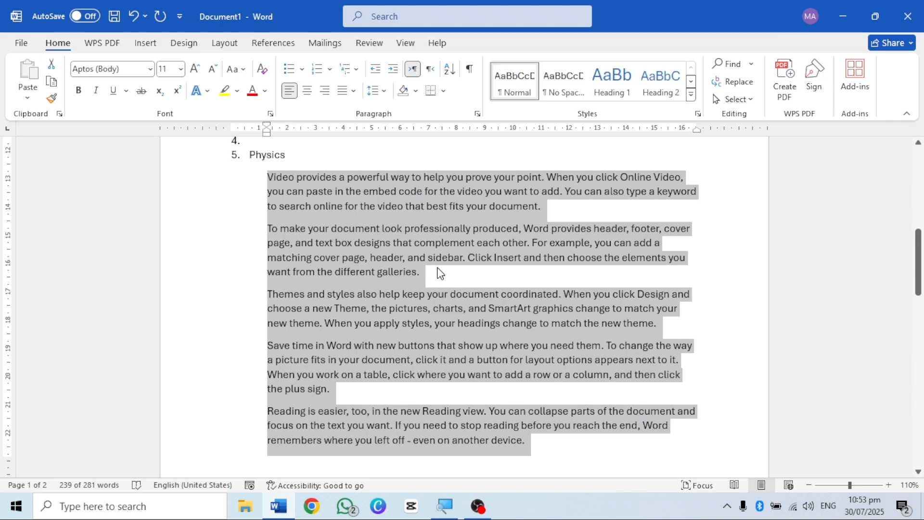
scroll(485, 290, up, 3)
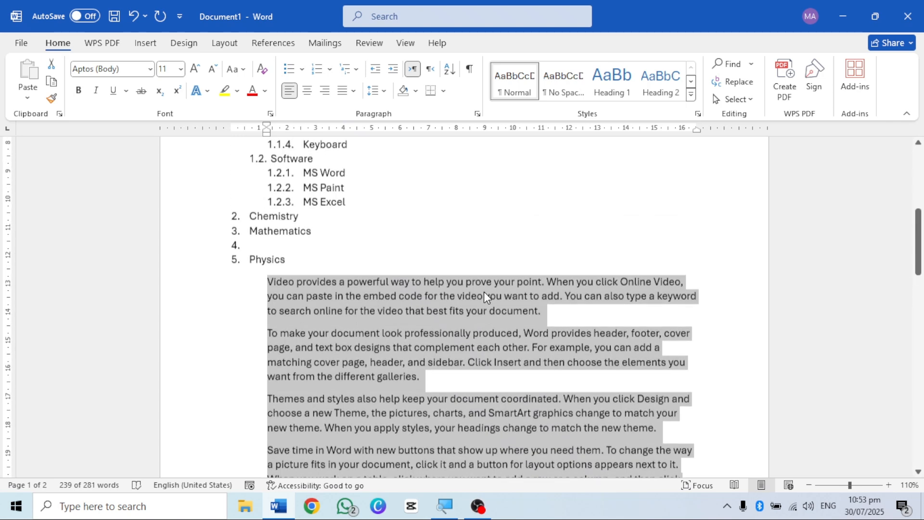
scroll(485, 295, down, 5)
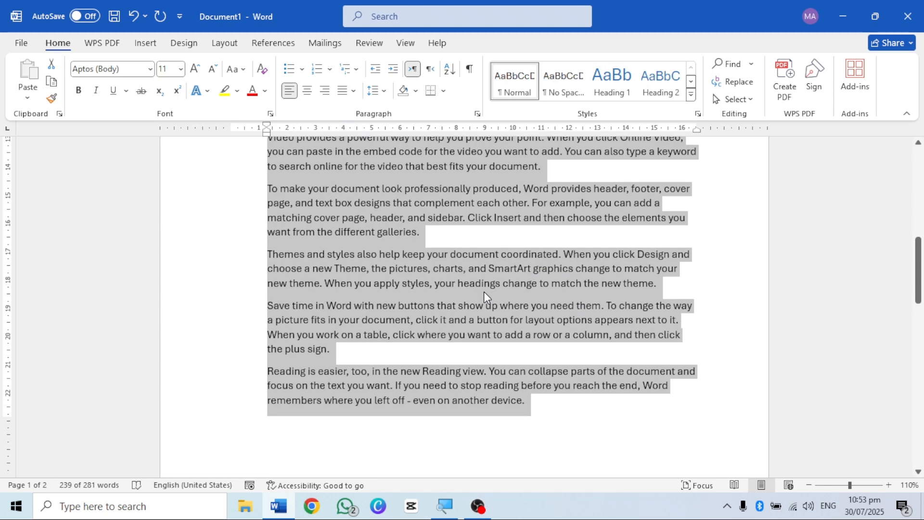
click(516, 401)
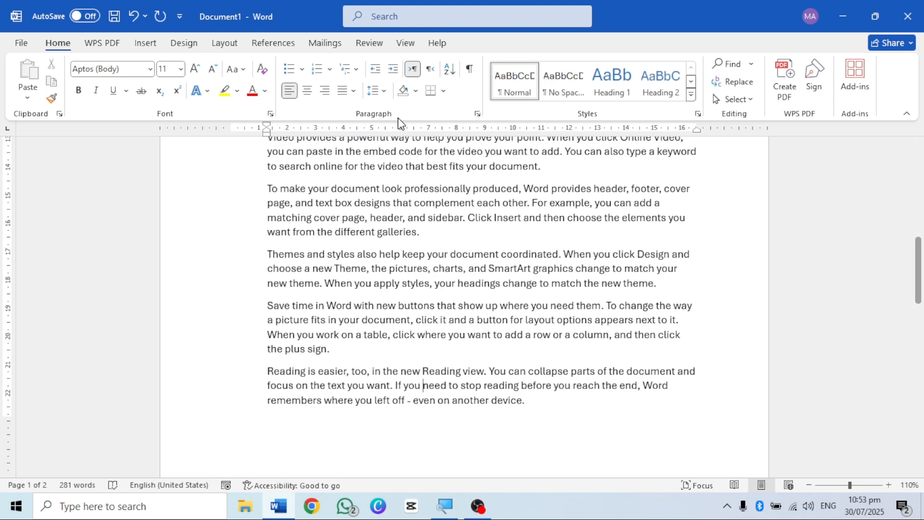
click(394, 70)
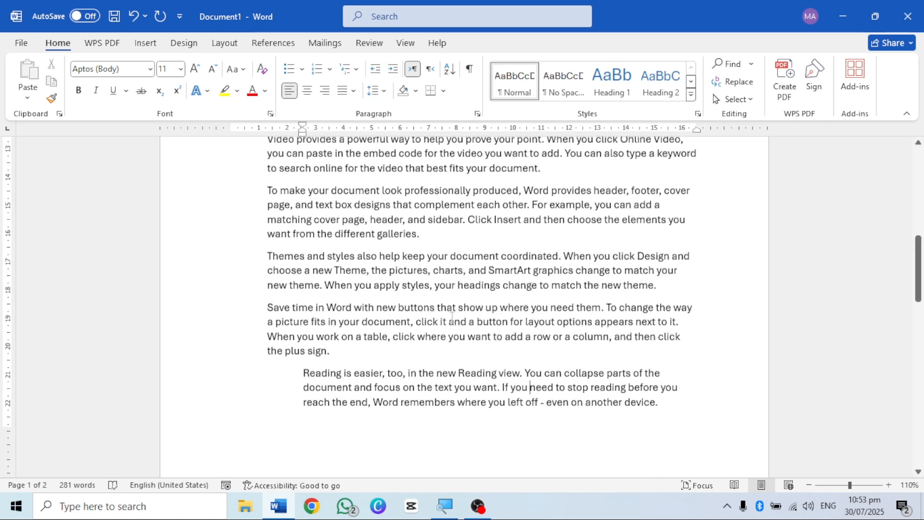
Step: Insert a new paragraph after the first sample paragraph, try the text hddjdj in it, and clear that text to leave the line empty
scroll(451, 316, up, 2)
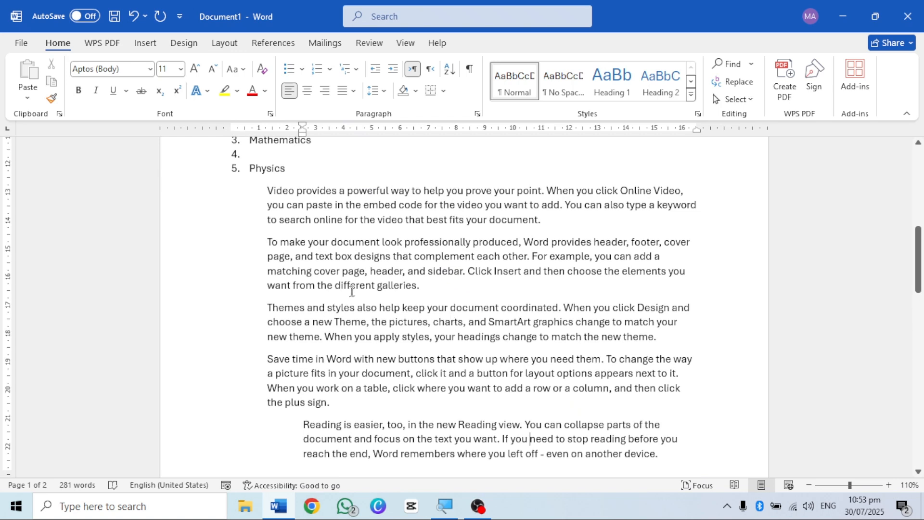
scroll(356, 292, up, 2)
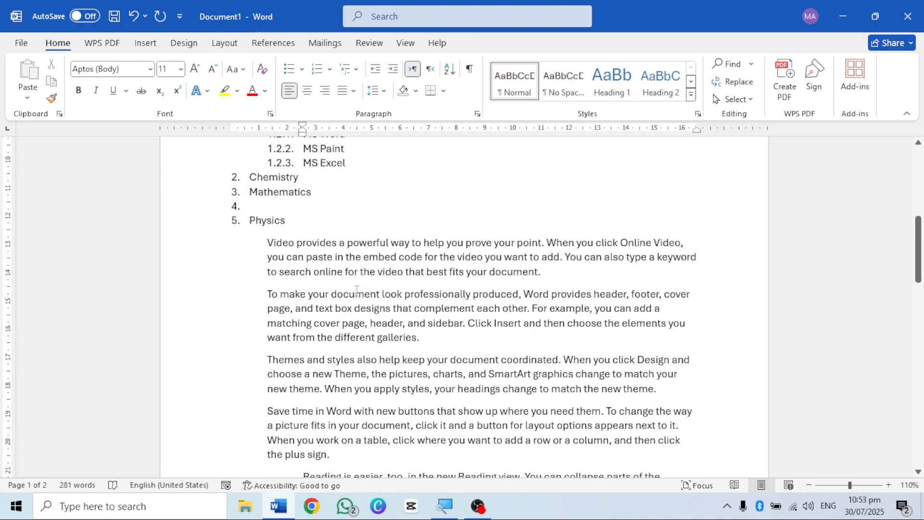
scroll(356, 292, up, 2)
scroll(404, 296, down, 4)
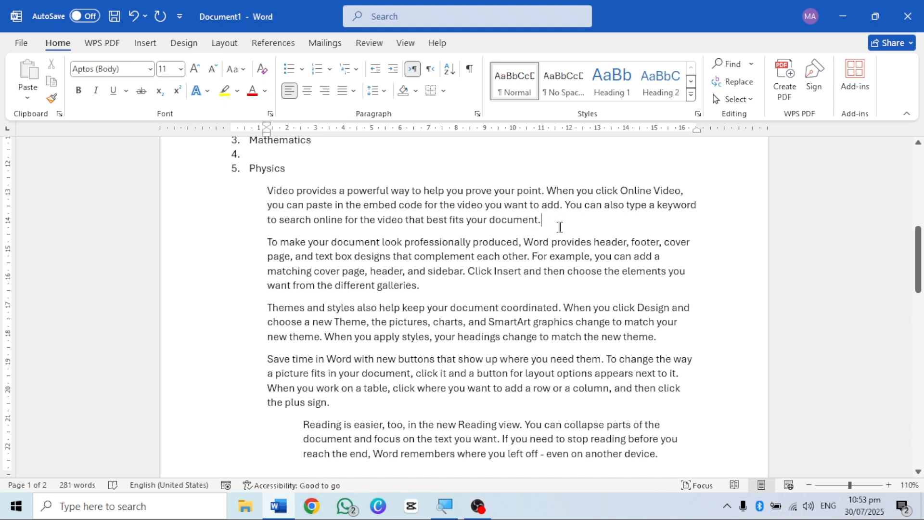
key(Return)
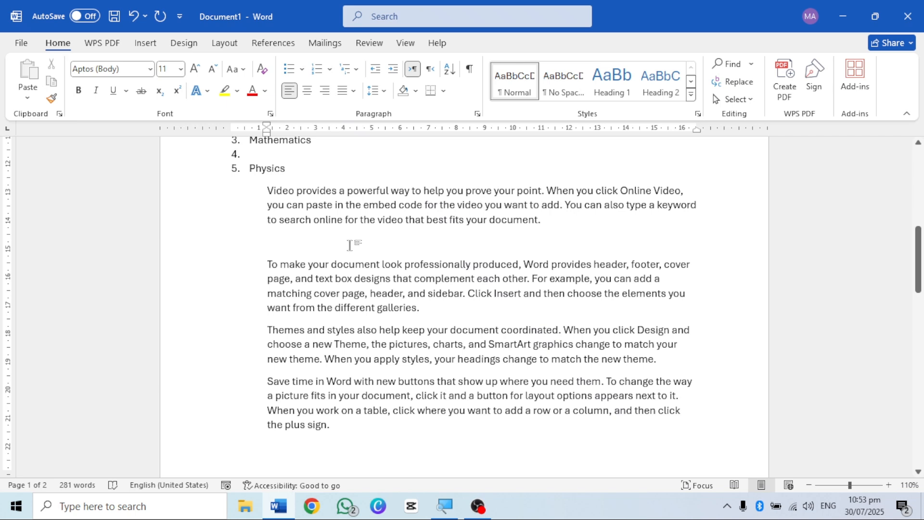
text(hddjdj)
key(BackSpace)
key(BackSpace)
key(BackSpace)
key(BackSpace)
key(BackSpace)
key(BackSpace)
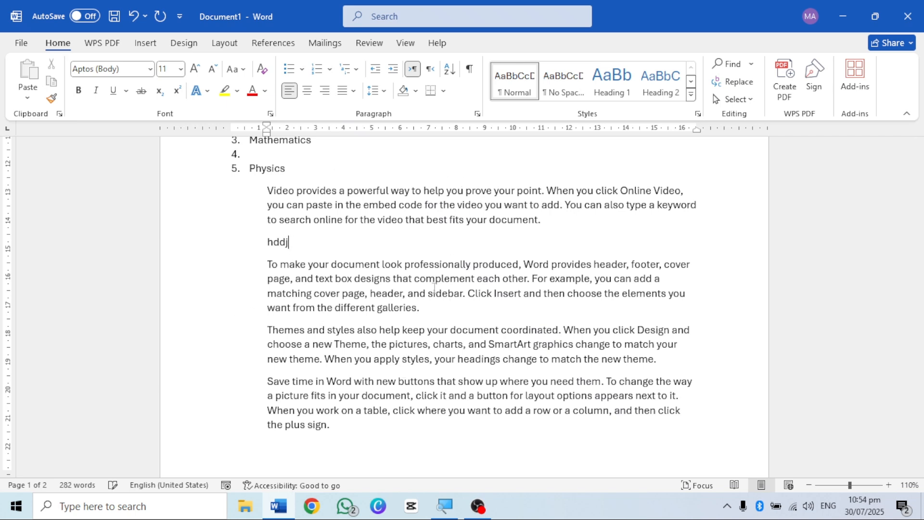
scroll(378, 318, up, 3)
scroll(378, 317, up, 3)
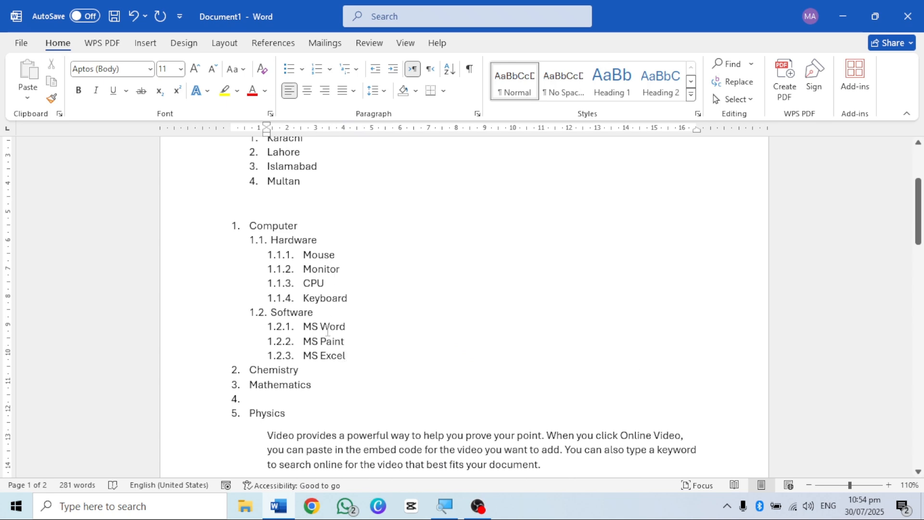
scroll(439, 378, down, 8)
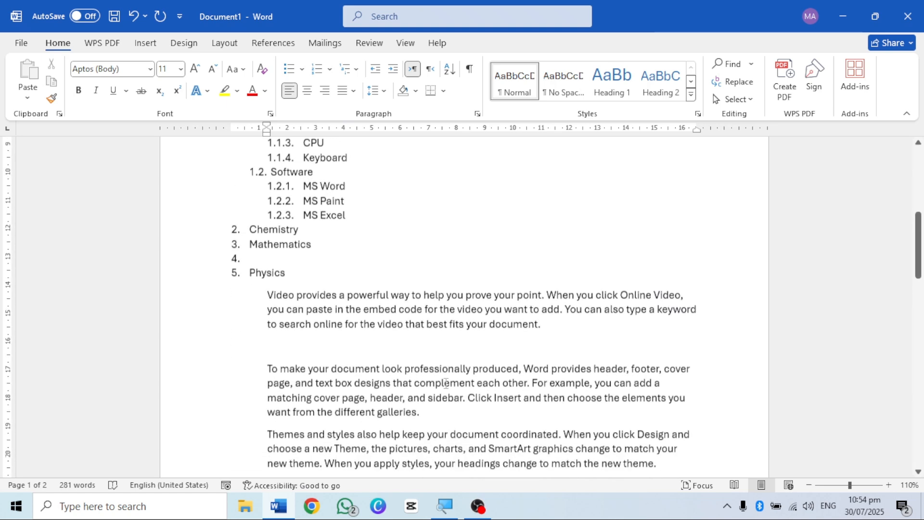
scroll(446, 383, up, 3)
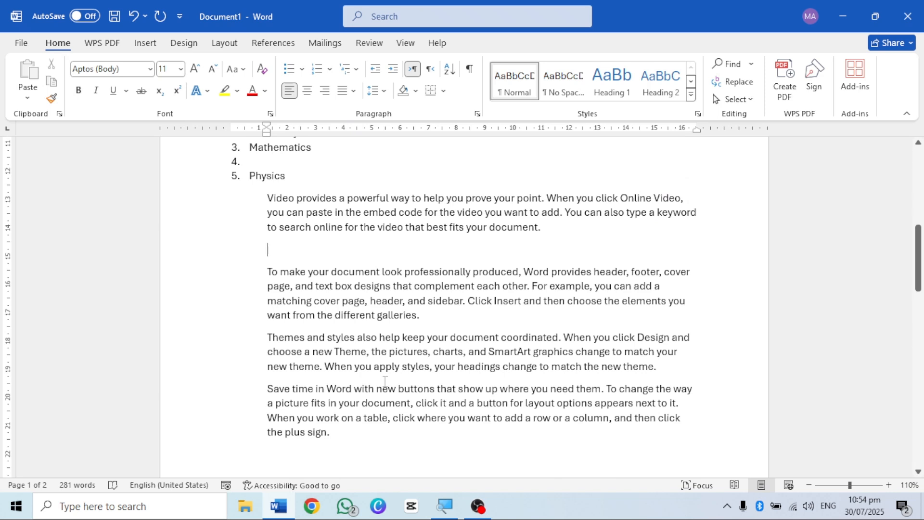
Step: Delete the empty line below the first sample paragraph and place the cursor on the blank second page
click(385, 249)
key(BackSpace)
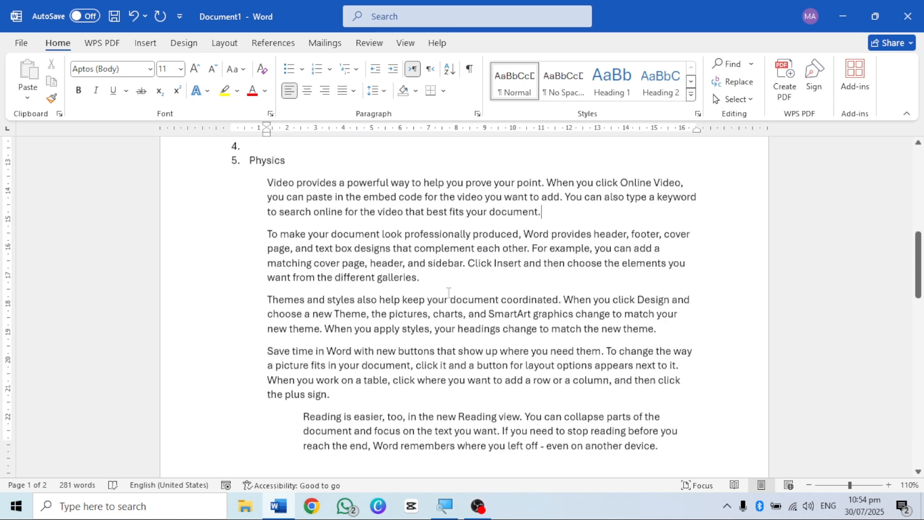
scroll(449, 293, down, 1)
scroll(449, 293, up, 1)
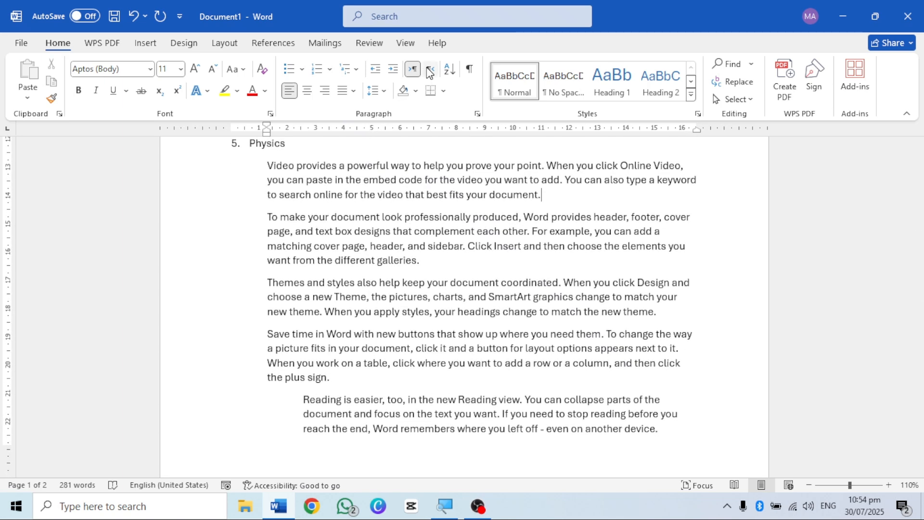
scroll(440, 339, down, 2)
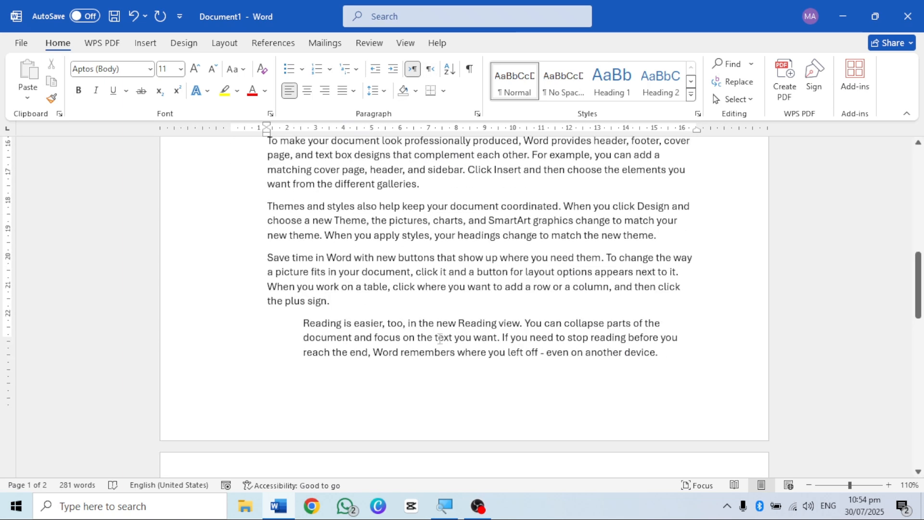
scroll(440, 338, down, 1)
click(672, 324)
scroll(672, 324, down, 3)
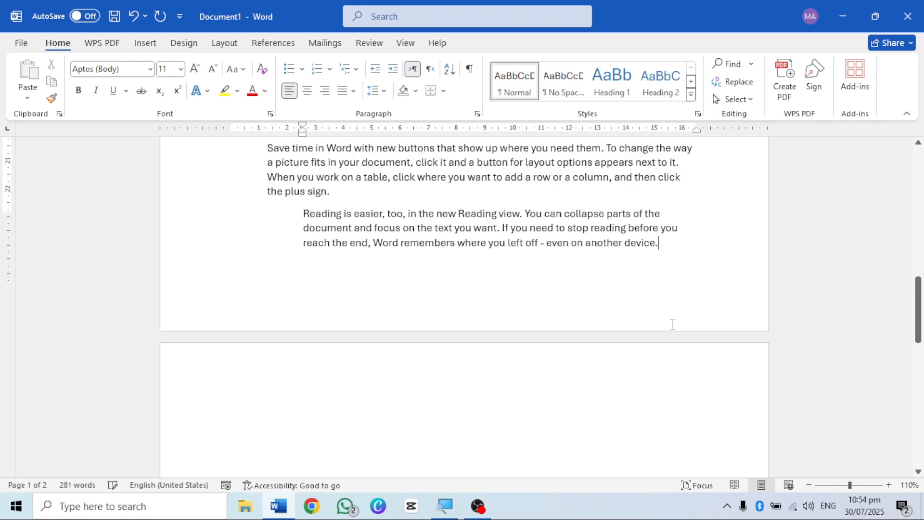
click(430, 359)
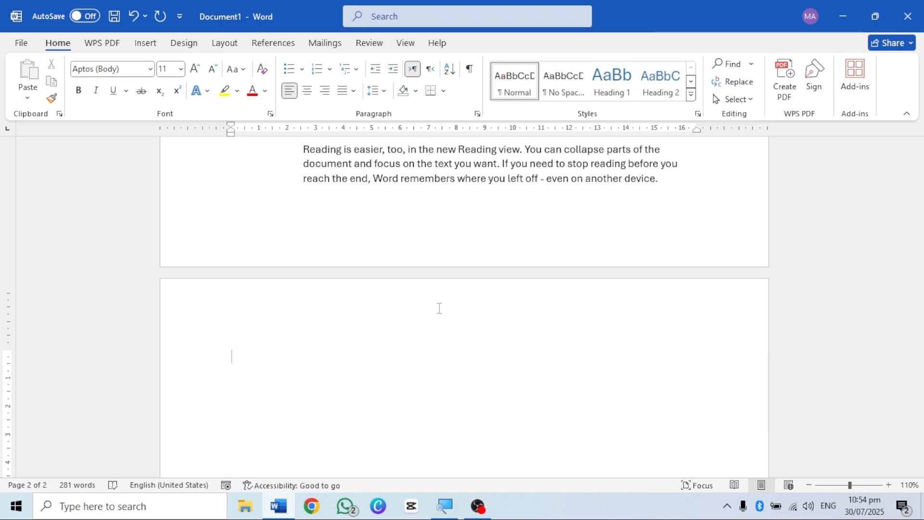
Step: Switch the empty paragraph's direction to right-to-left, back to left-to-right, and to right-to-left again
click(431, 71)
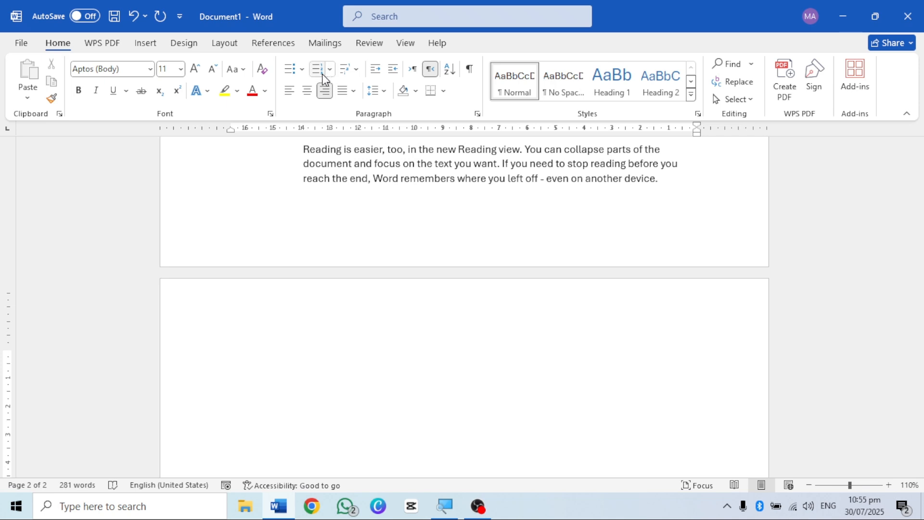
click(414, 70)
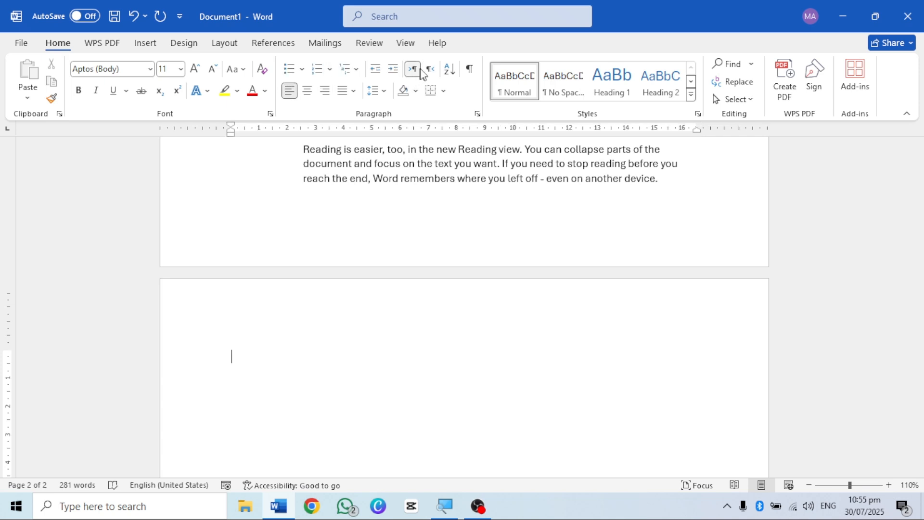
click(430, 70)
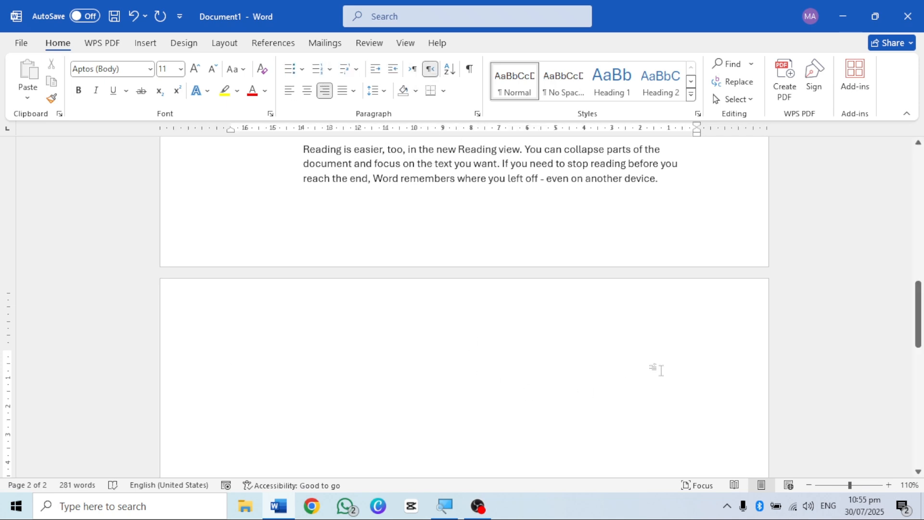
Step: Switch the keyboard to Urdu (Pakistan) and write میرا نام in the right-to-left paragraph
key(super+space)
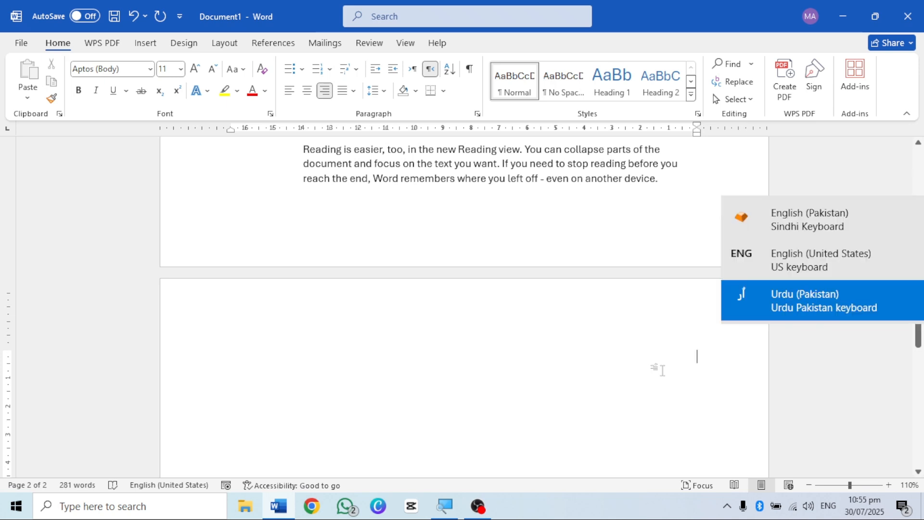
key(super+space)
key(super+space)
key(super+space)
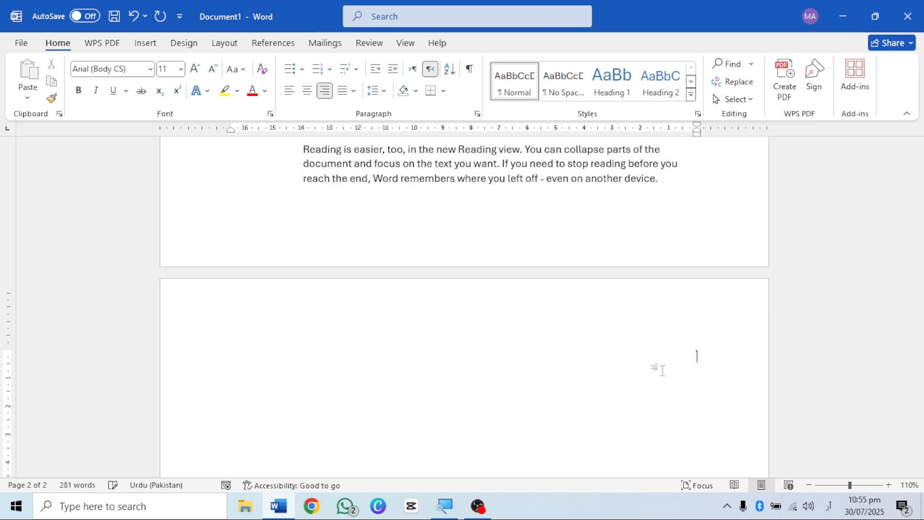
text(ے)
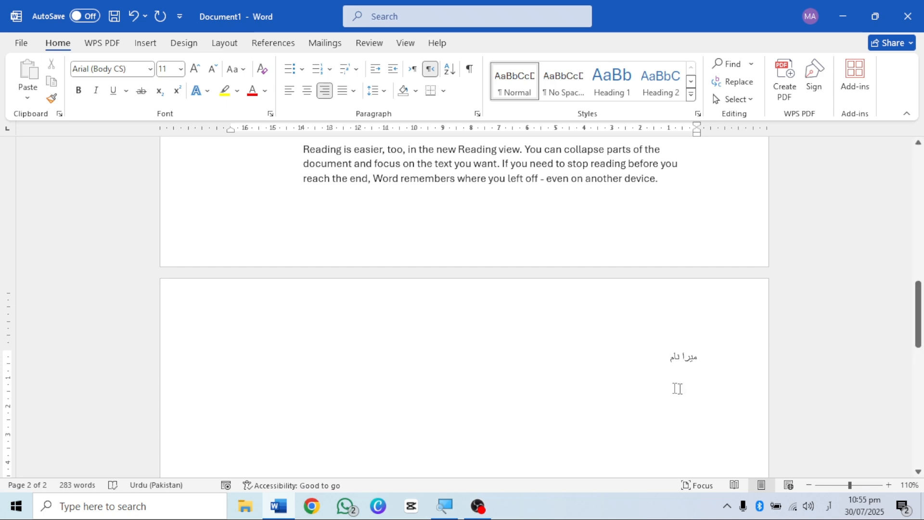
ctrl+scroll(677, 371, up, 11)
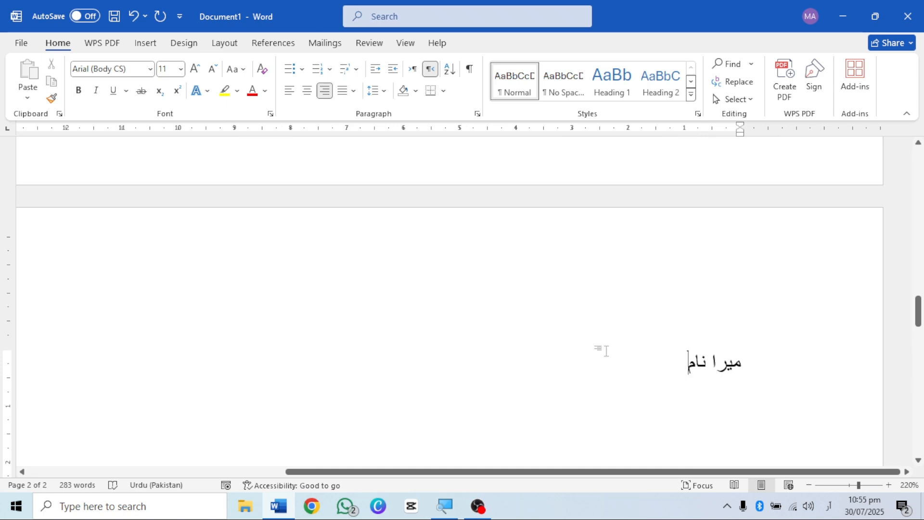
ctrl+scroll(606, 351, down, 13)
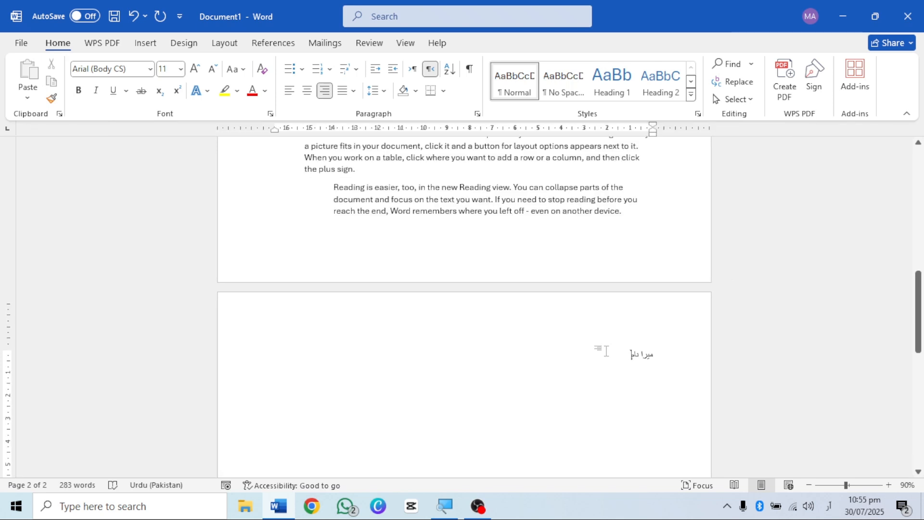
ctrl+scroll(606, 351, up, 4)
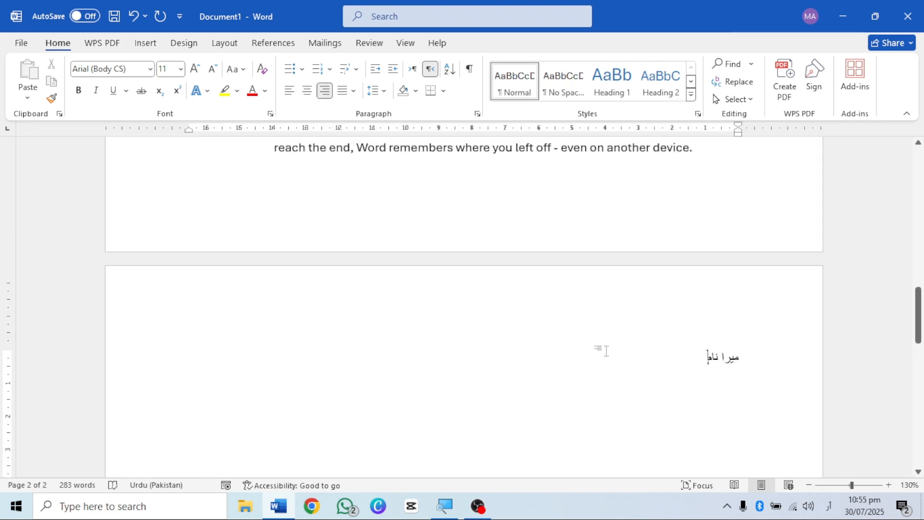
Step: Clear the Urdu text and set the paragraph direction to left-to-right
key(BackSpace)
key(BackSpace)
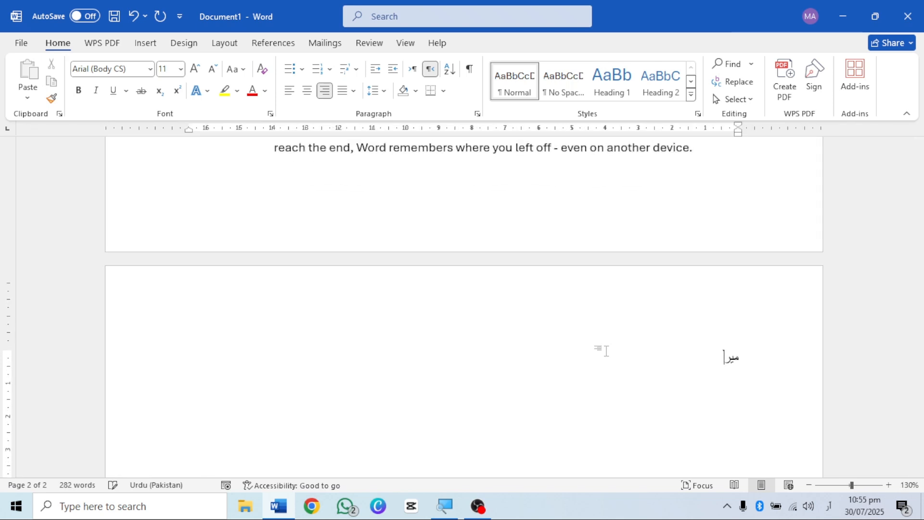
key(BackSpace)
key(BackSpace)
key(BackSpace)
key(BackSpace)
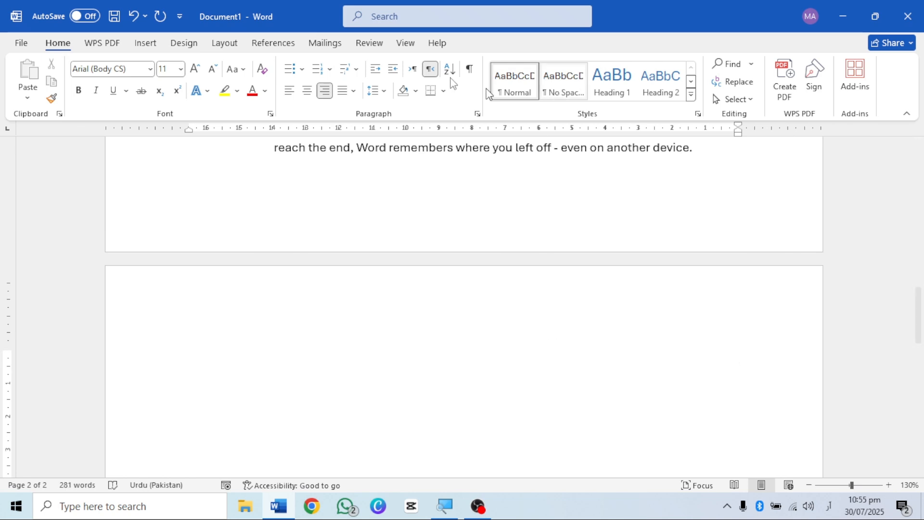
click(414, 71)
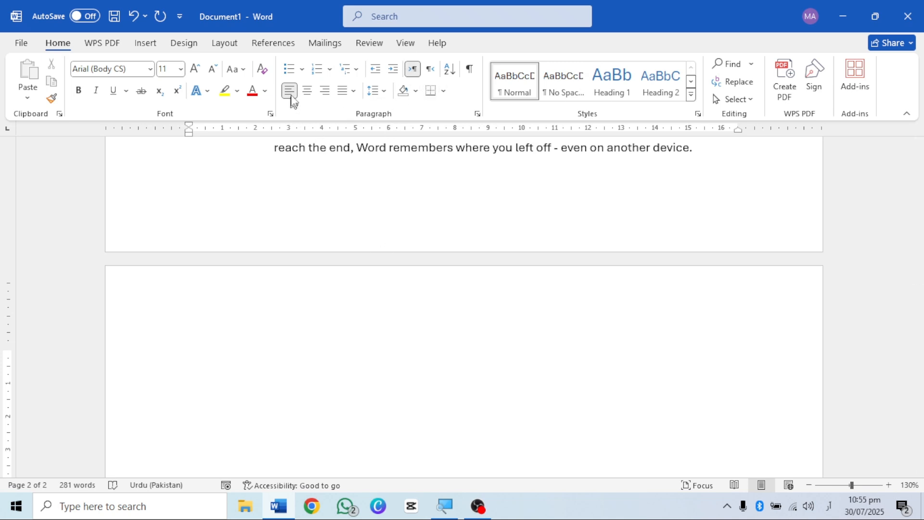
scroll(302, 237, up, 2)
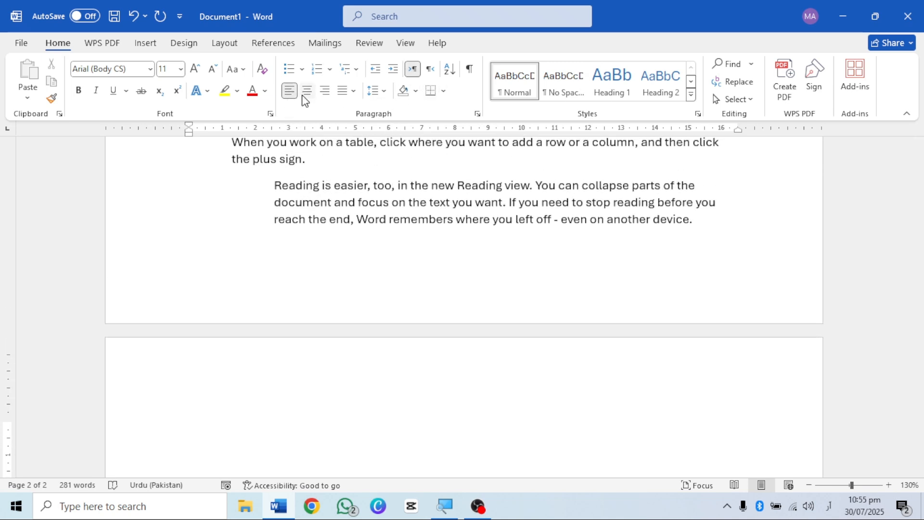
scroll(347, 223, up, 6)
scroll(346, 224, down, 10)
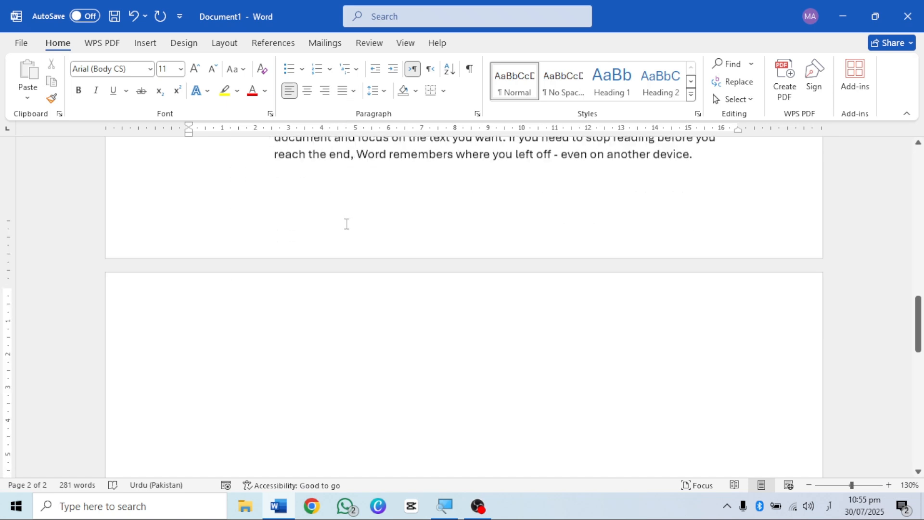
scroll(345, 223, up, 1)
scroll(330, 244, up, 2)
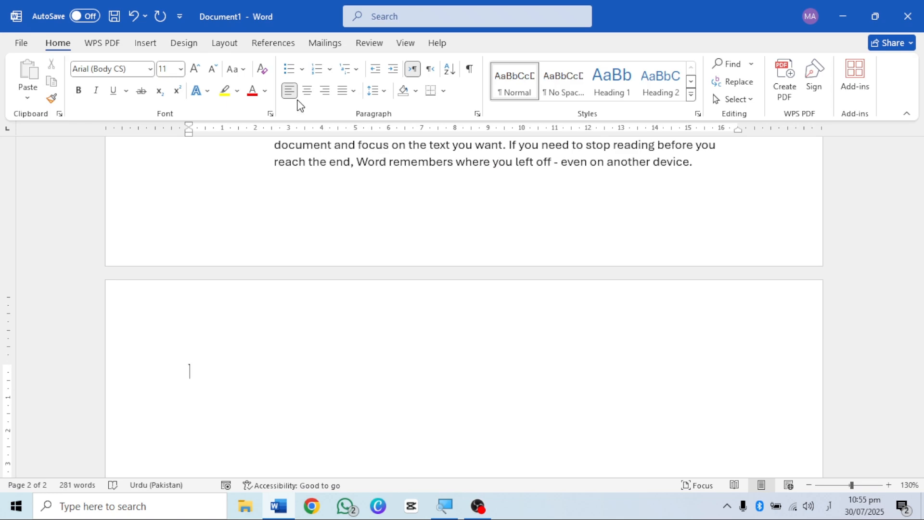
scroll(301, 220, up, 2)
scroll(301, 221, up, 20)
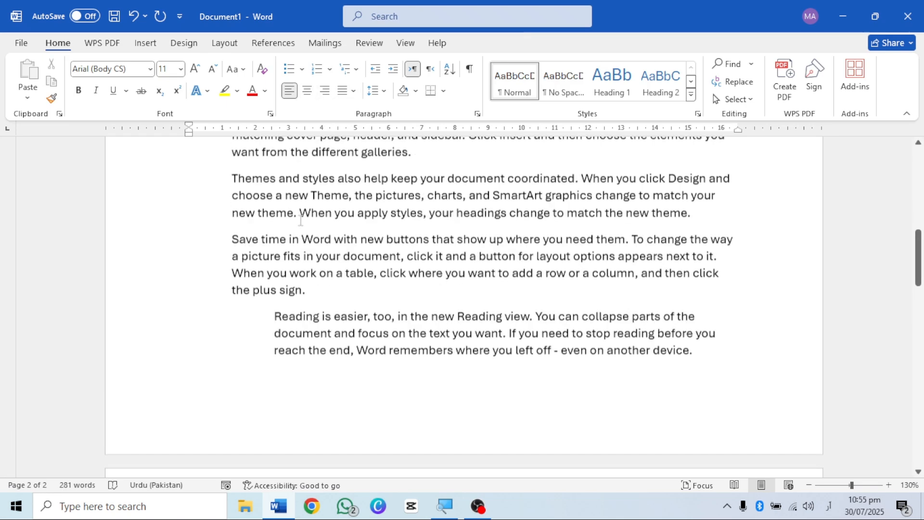
scroll(301, 221, down, 20)
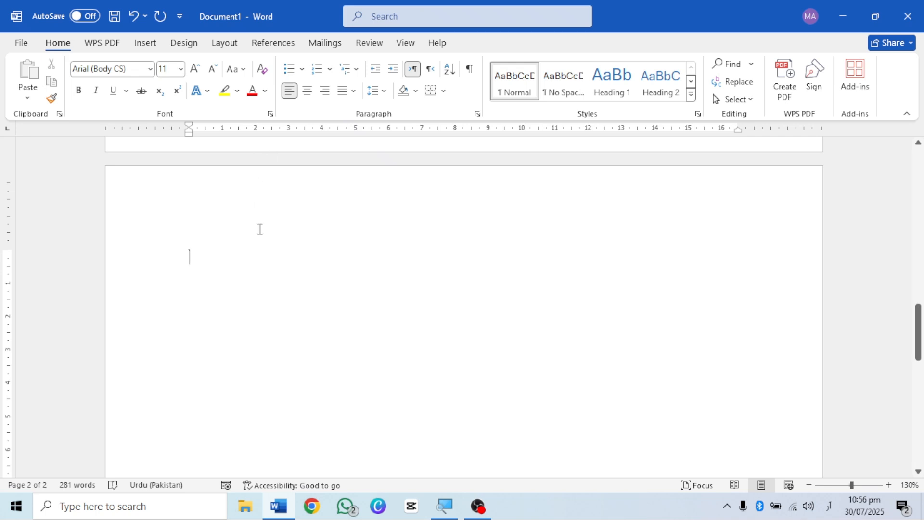
Step: Switch the keyboard to English (United States) and generate five random sample paragraphs on the second page
text(َ)
key(super+space)
scroll(335, 254, up, 3)
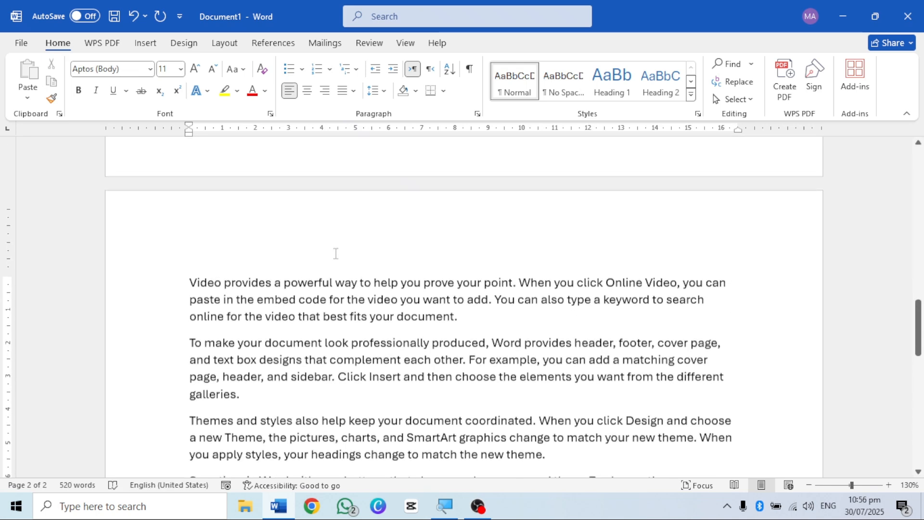
scroll(336, 253, down, 2)
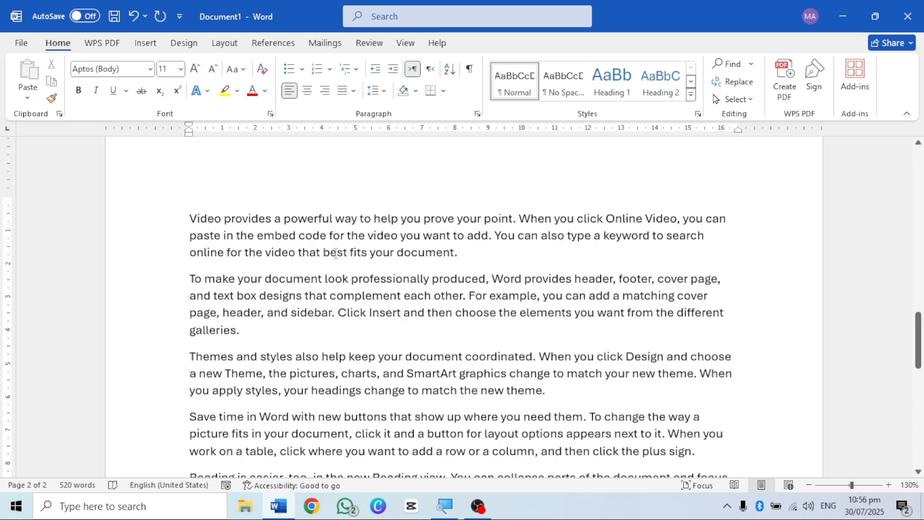
scroll(336, 253, down, 2)
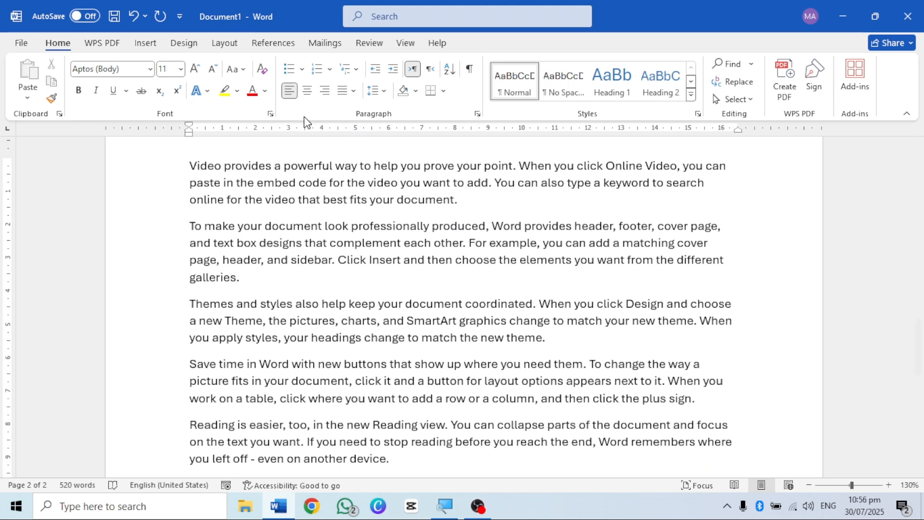
Step: Centre the third sample paragraph on the second page
click(259, 182)
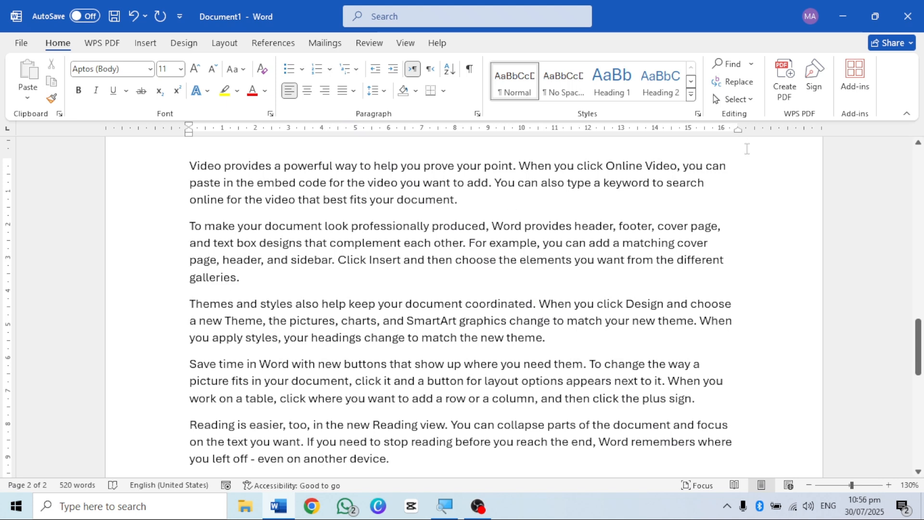
click(307, 92)
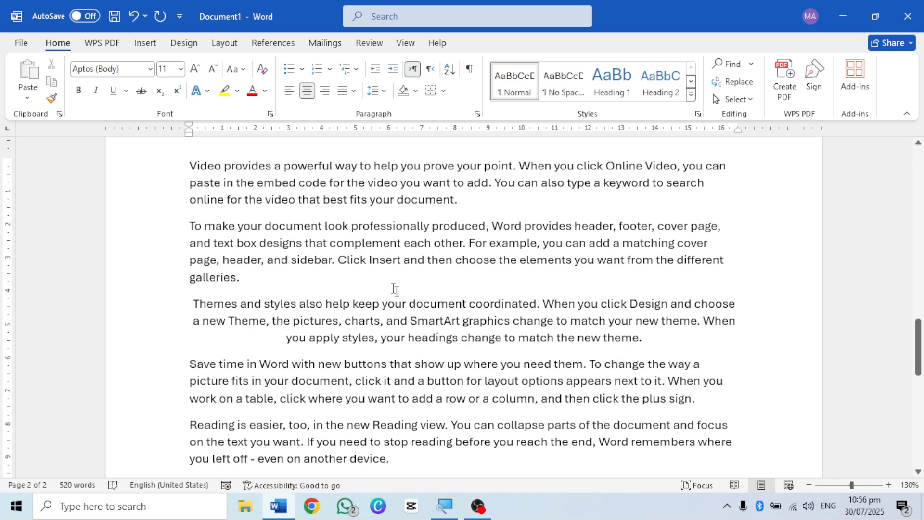
ctrl+scroll(403, 335, down, 3)
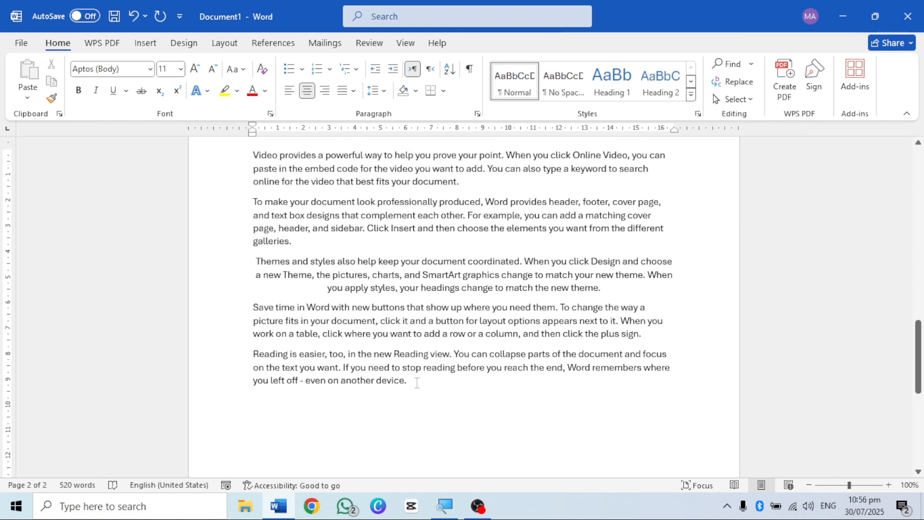
Step: Align all five sample paragraphs on the second page left, then centred, and finally right
drag(417, 383, 256, 159)
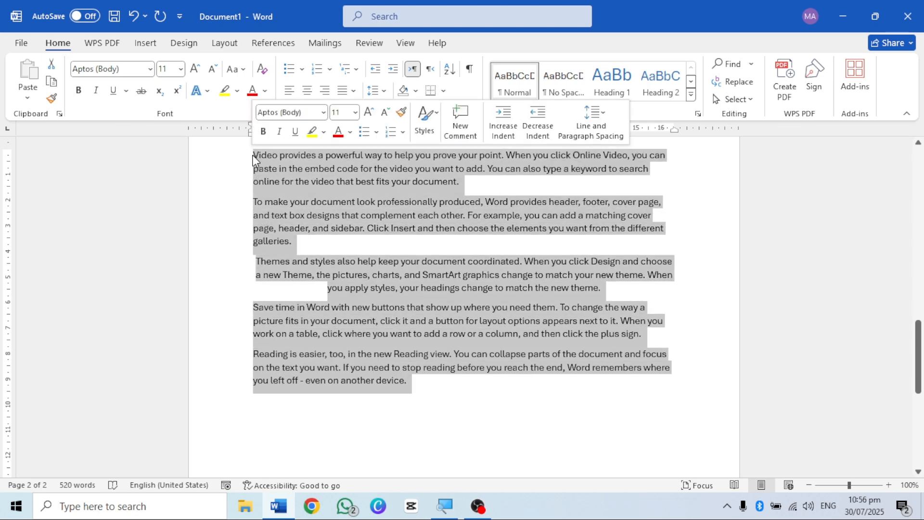
click(291, 91)
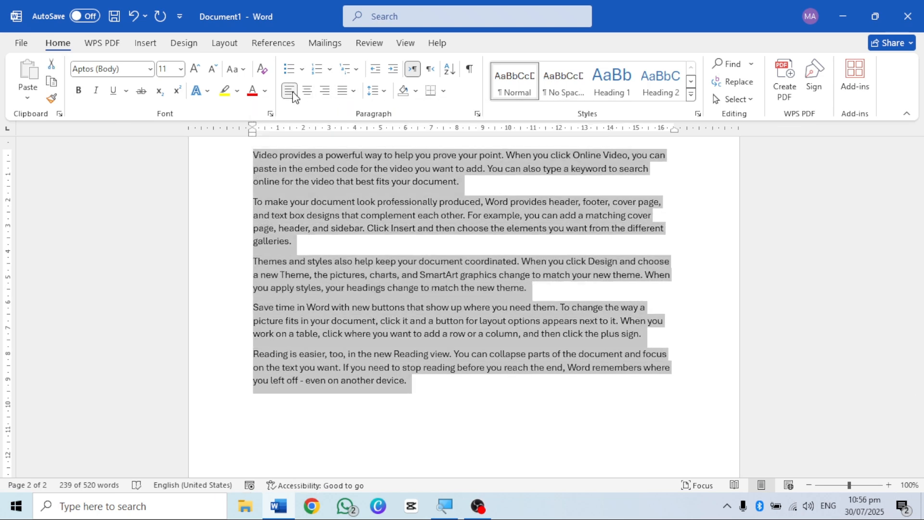
click(307, 91)
click(324, 92)
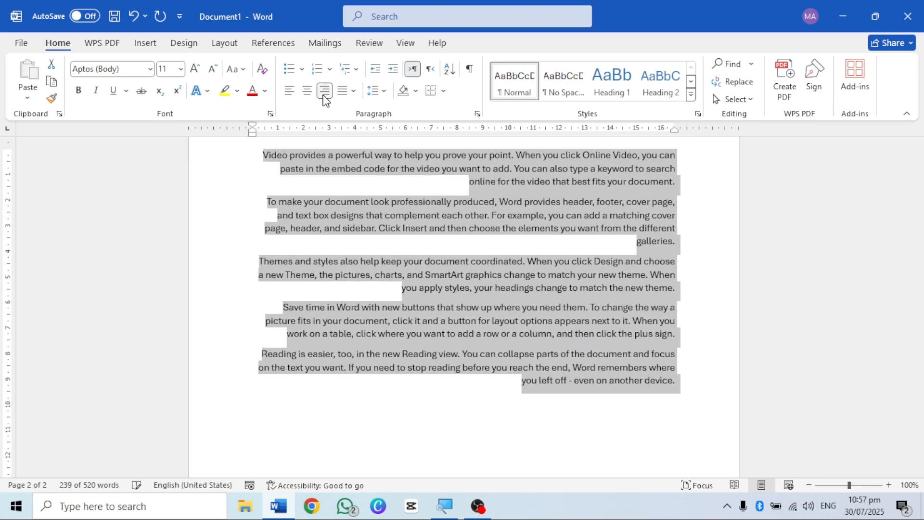
click(663, 284)
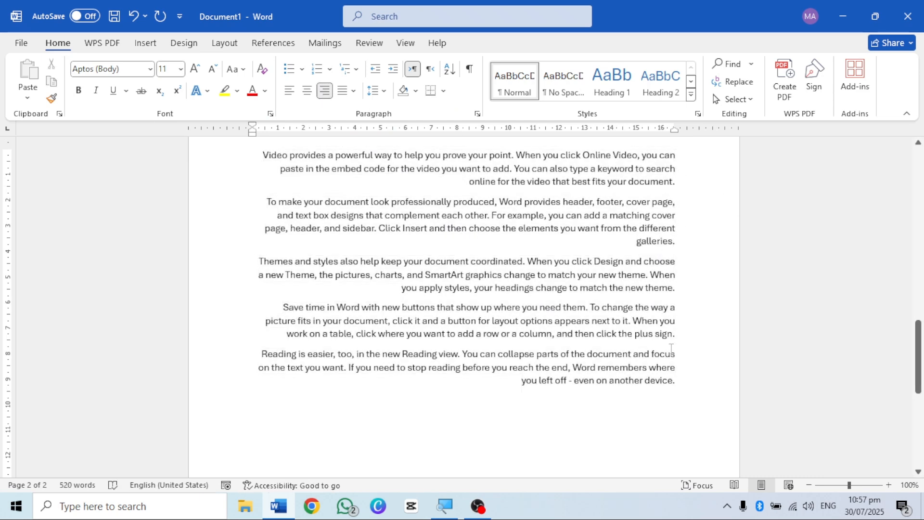
Step: Justify all five sample paragraphs on the second page
drag(680, 383, 264, 161)
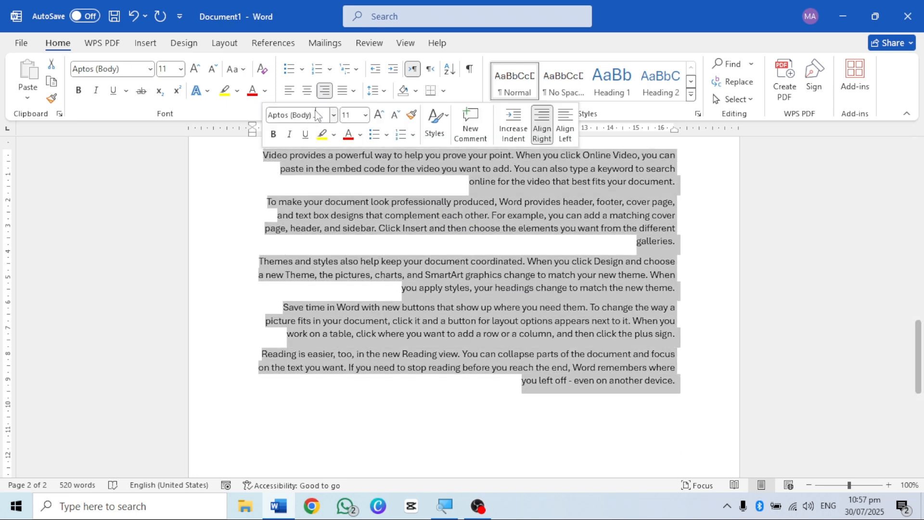
click(354, 91)
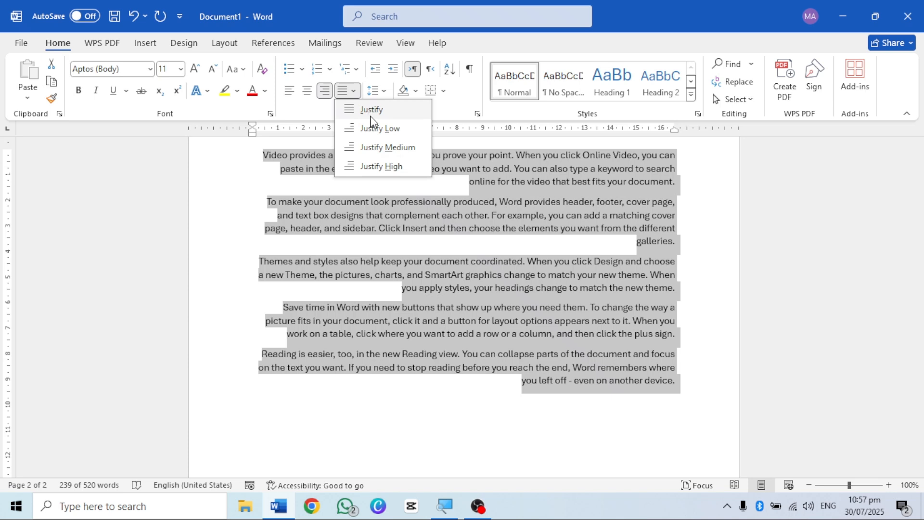
click(355, 92)
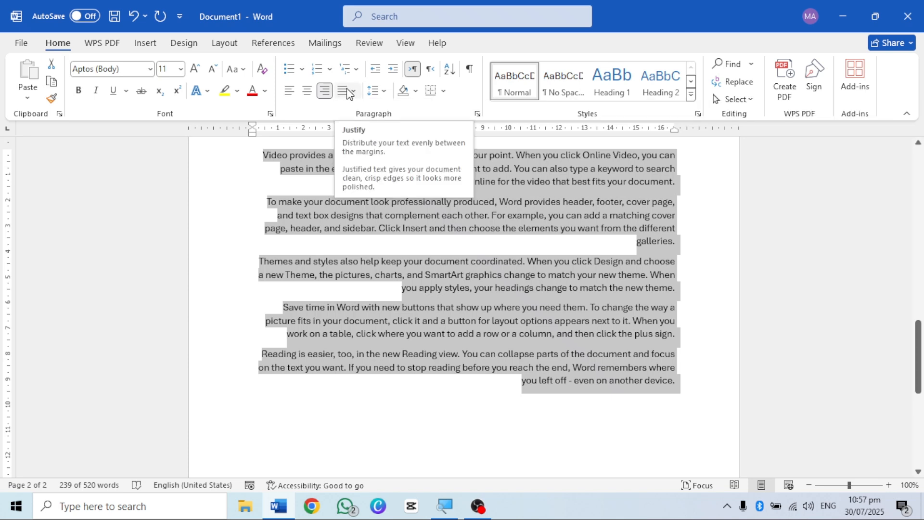
click(353, 92)
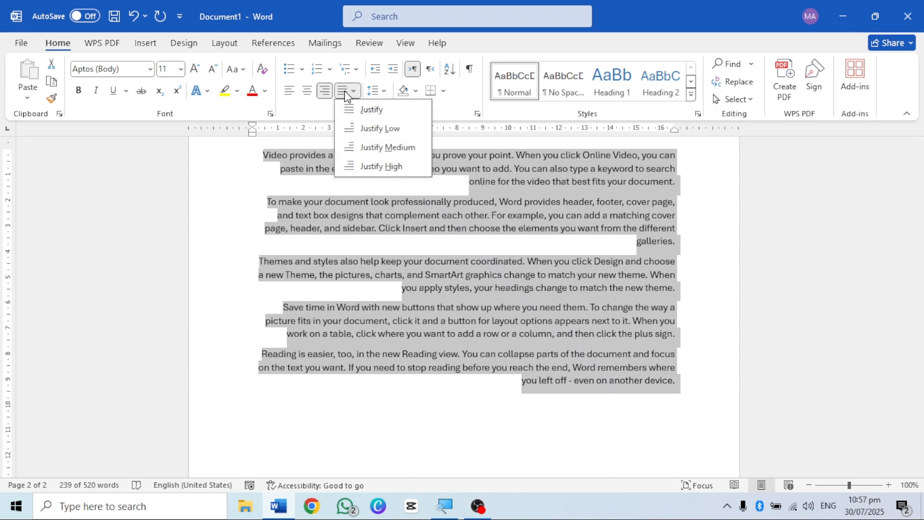
click(371, 111)
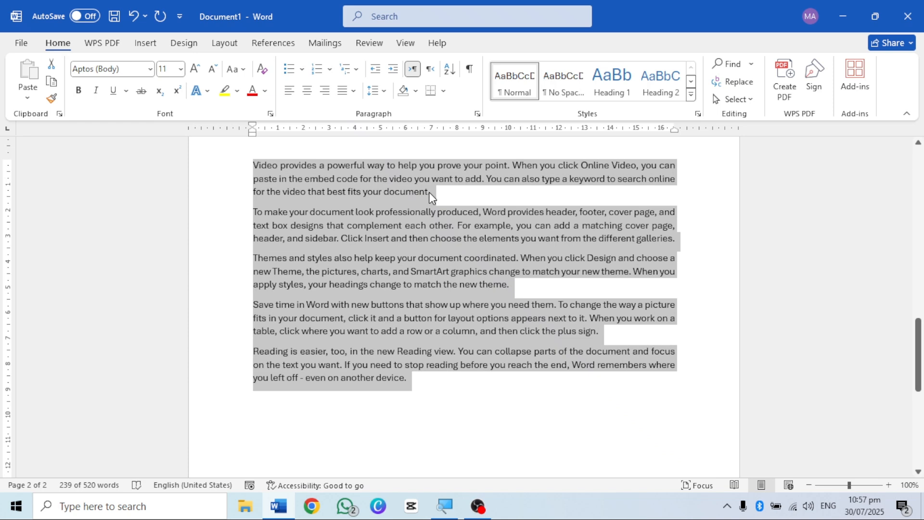
Step: Apply the Justify Low alignment to the five sample paragraphs
click(379, 96)
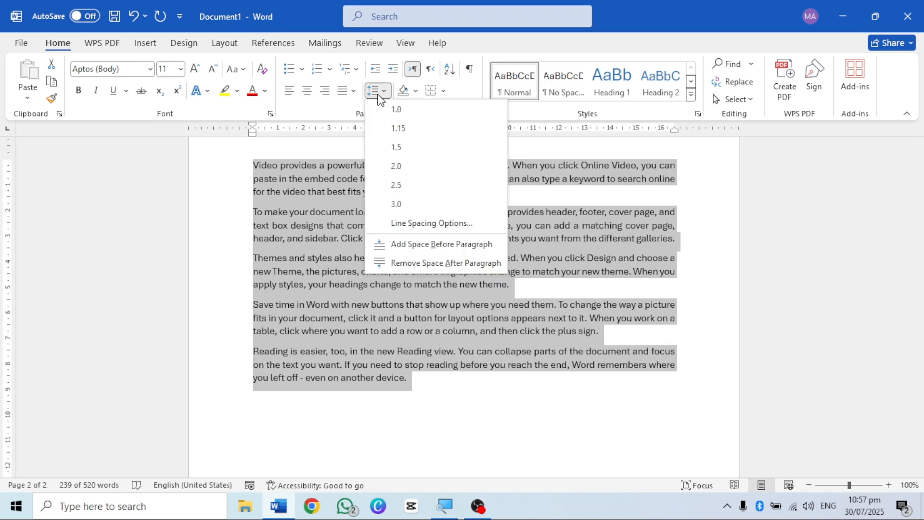
click(353, 91)
click(370, 135)
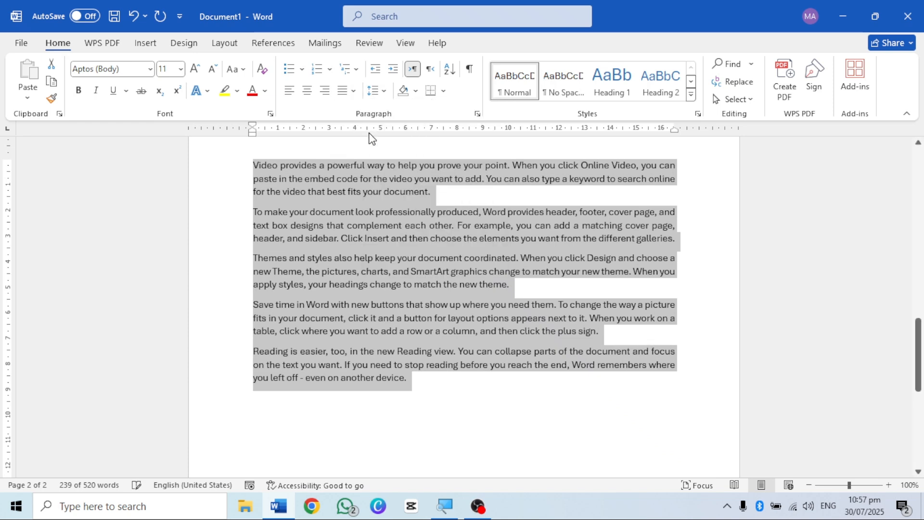
Step: Try Justify Medium on the five sample paragraphs, and return them to Justify Low
click(353, 91)
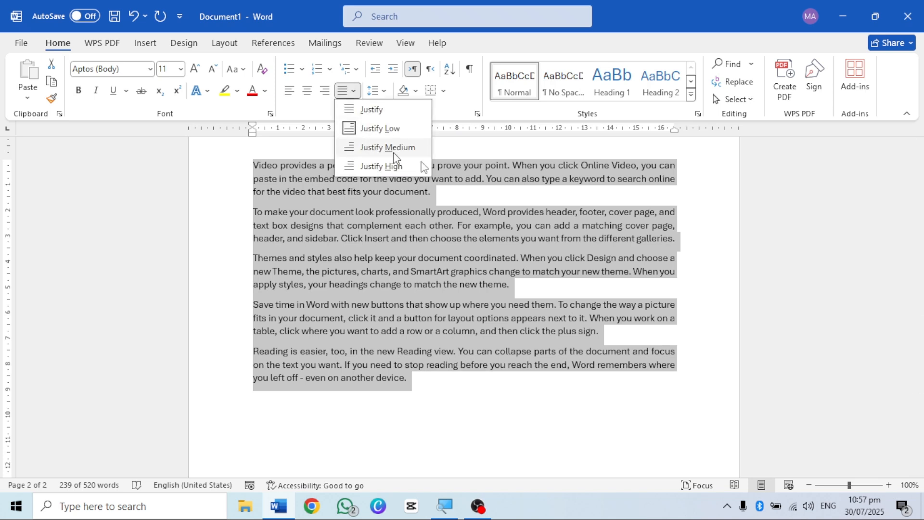
click(375, 147)
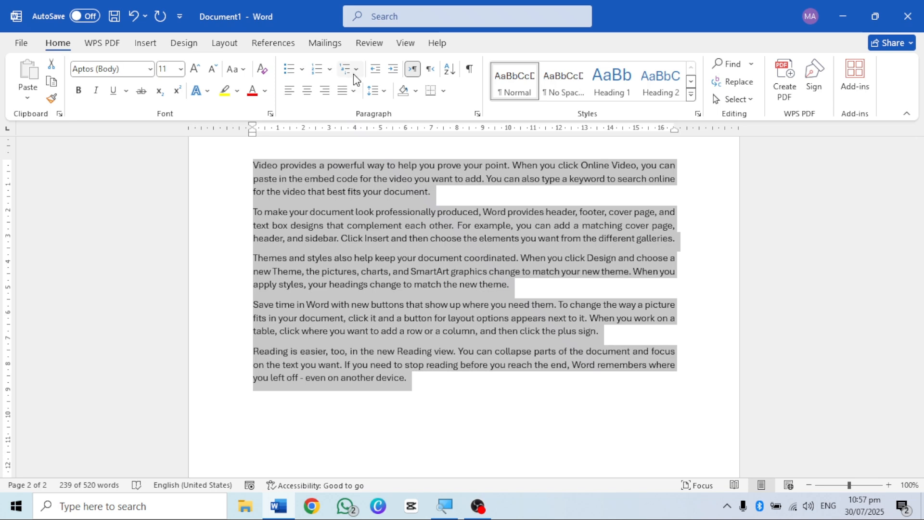
click(353, 91)
click(380, 148)
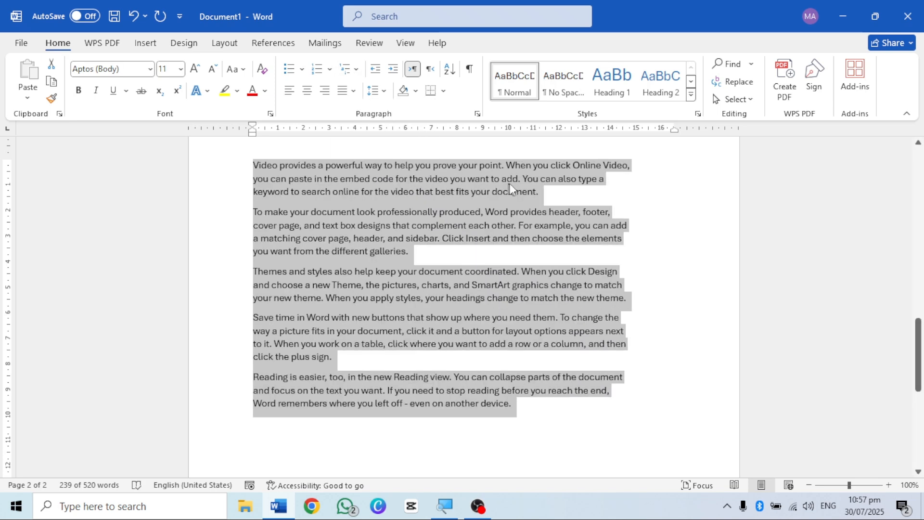
click(349, 92)
click(373, 128)
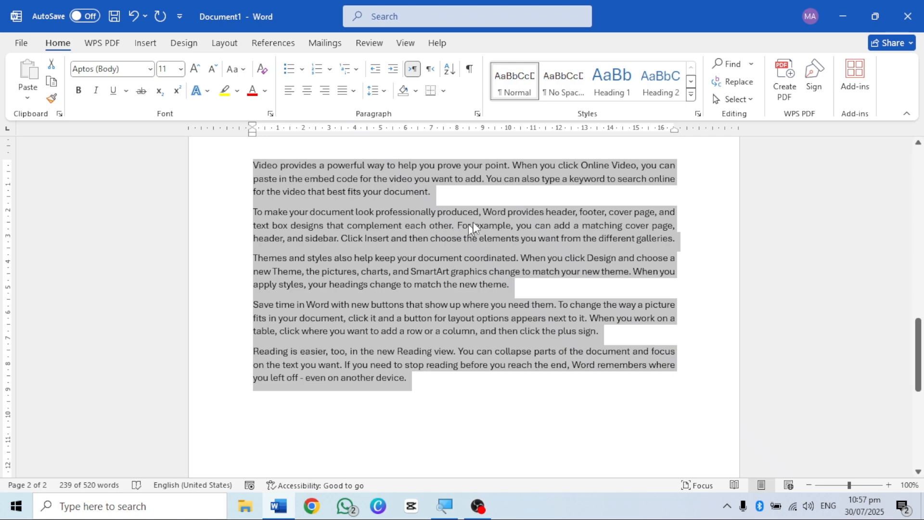
Step: Enlarge the page view to 140% and examine the justification options alongside the sample paragraphs
ctrl+scroll(339, 241, up, 4)
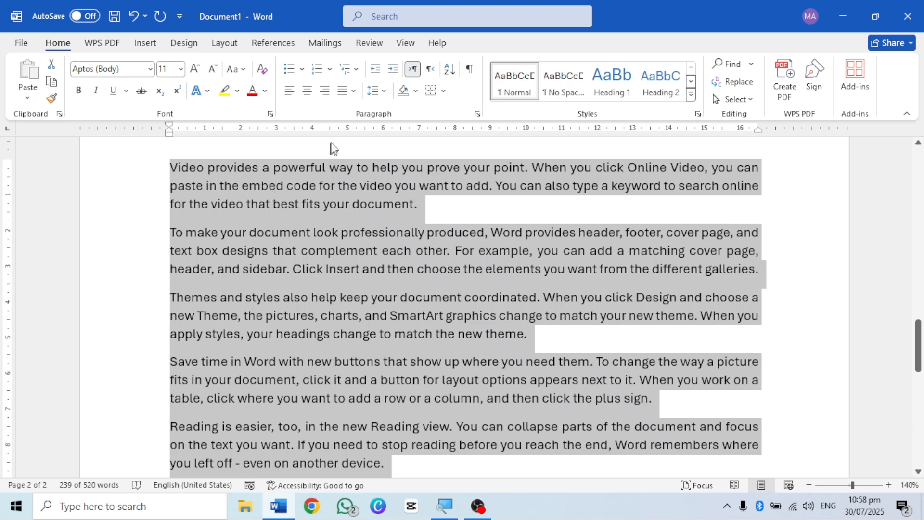
click(353, 90)
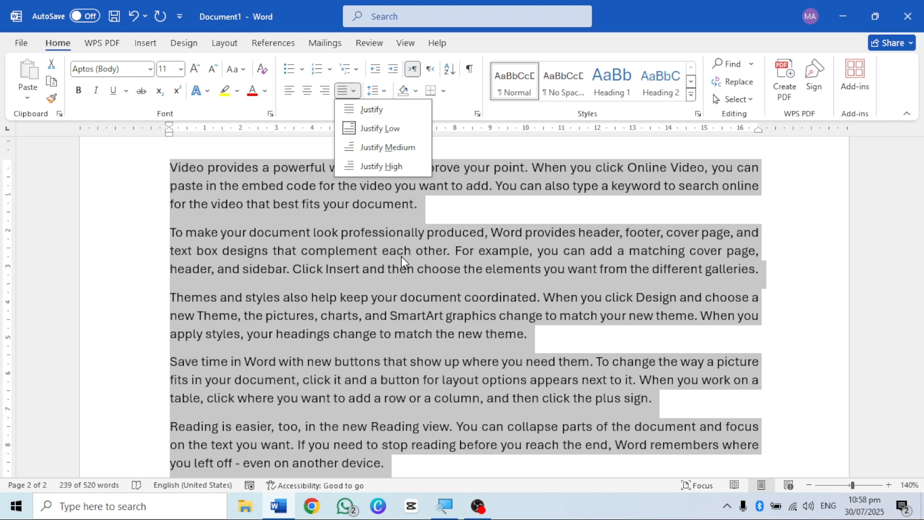
scroll(402, 256, down, 1)
click(377, 266)
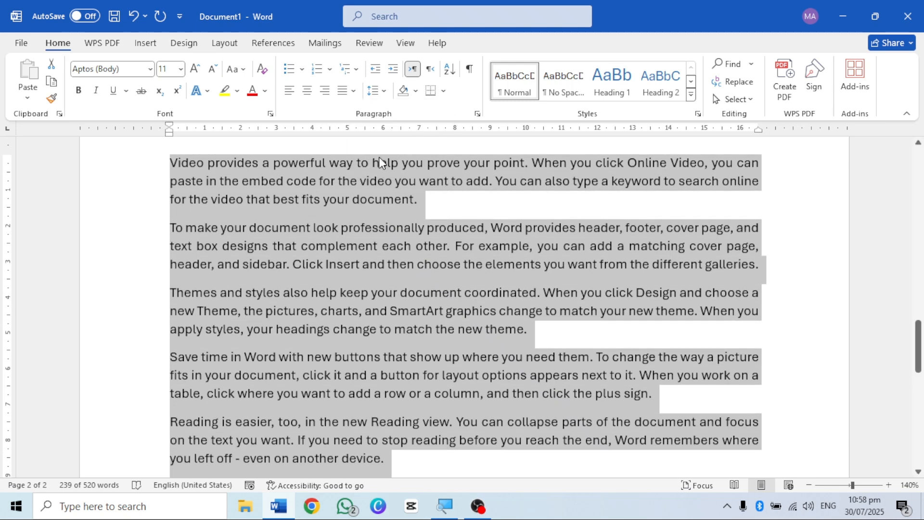
scroll(360, 221, up, 3)
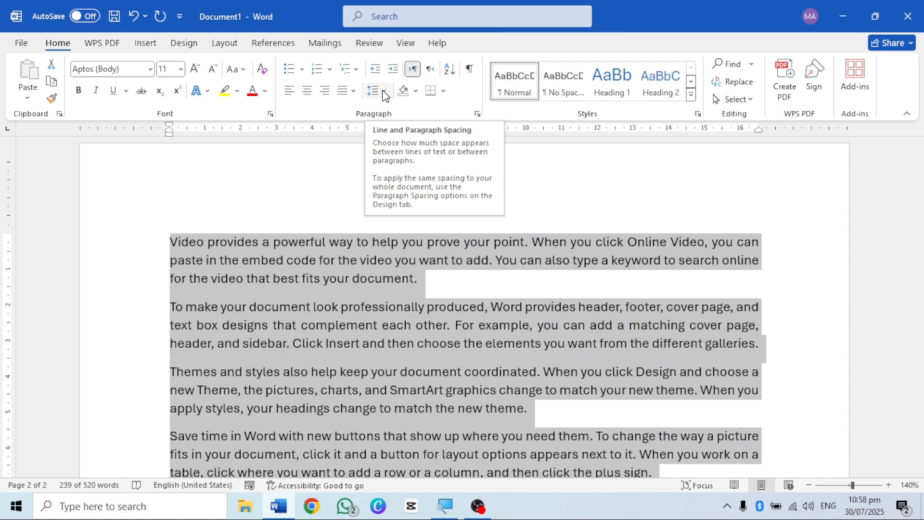
scroll(389, 293, down, 5)
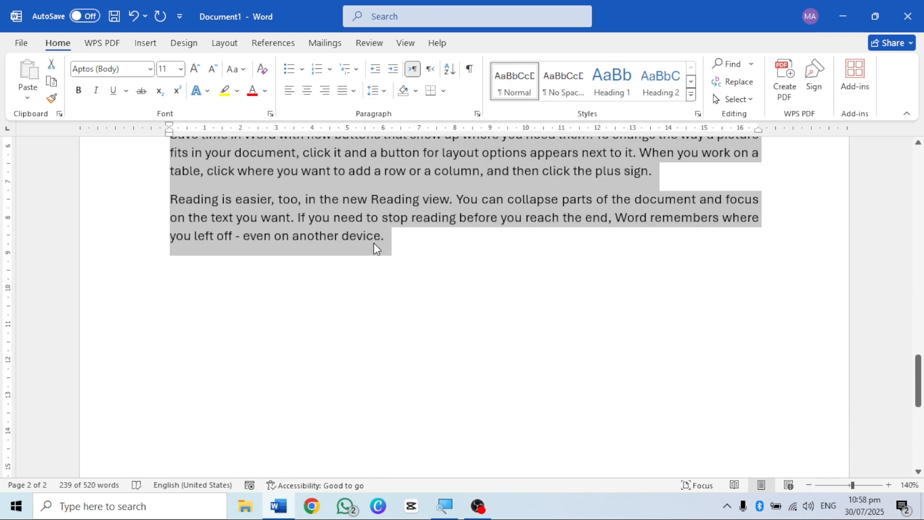
Step: Remove the space after the first sample paragraph on the second page
click(373, 242)
scroll(375, 243, up, 3)
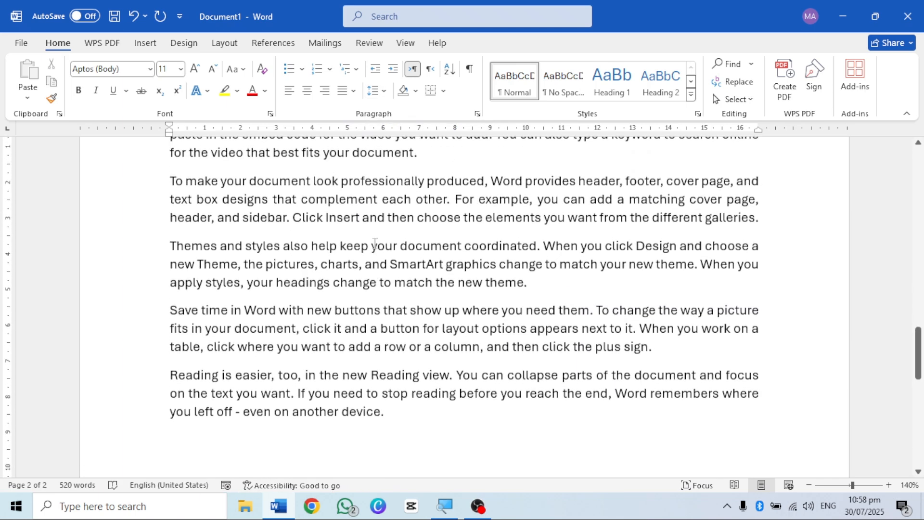
scroll(375, 242, up, 2)
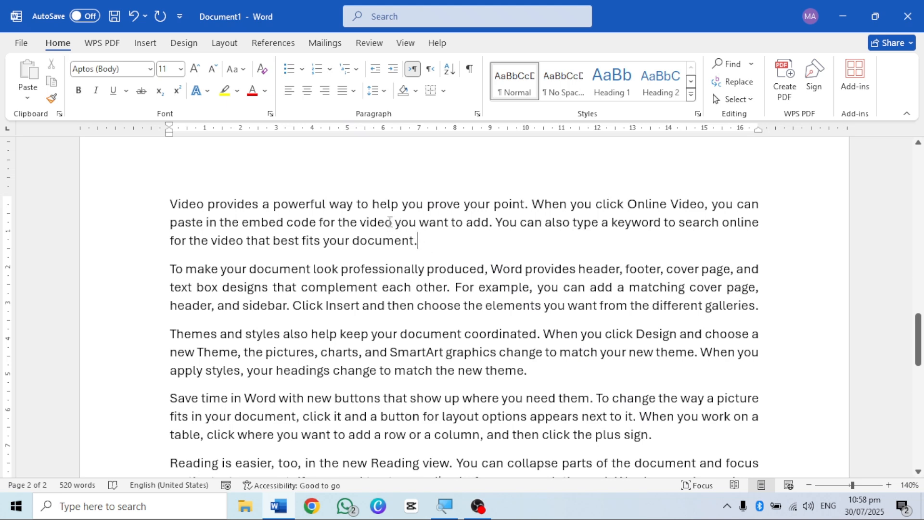
click(373, 92)
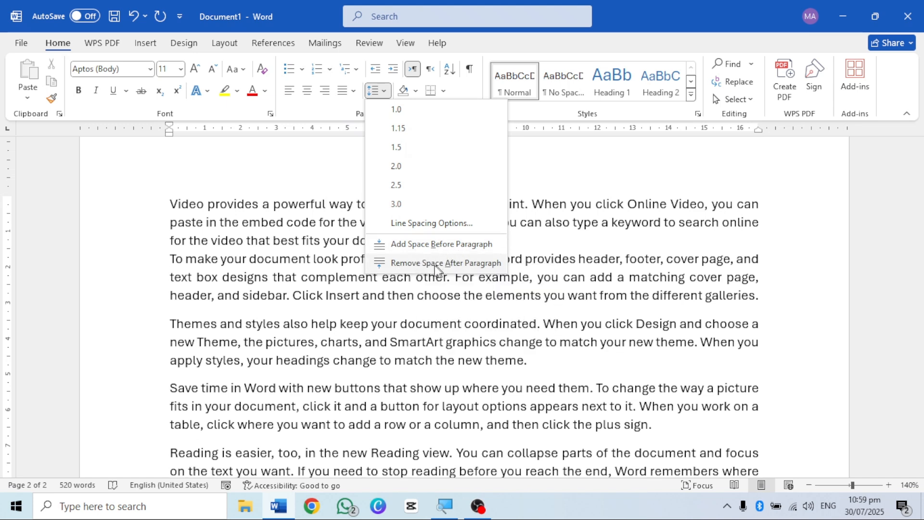
click(314, 243)
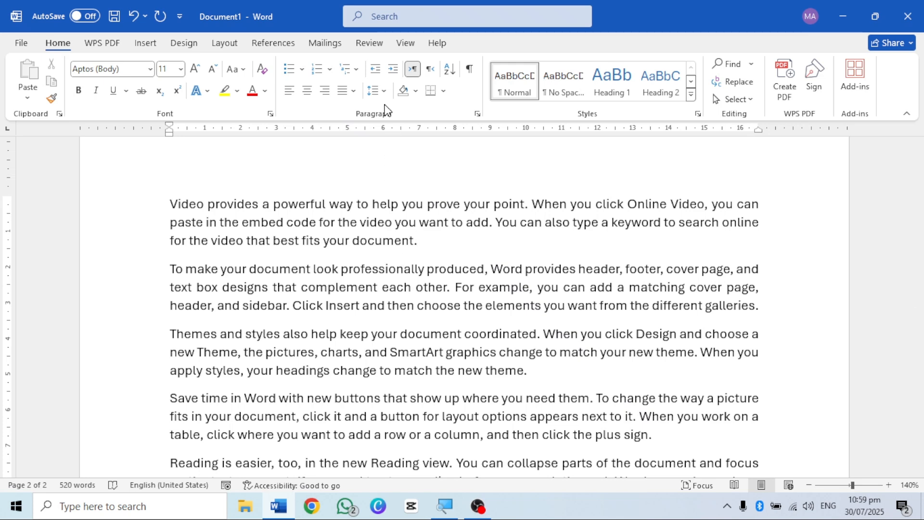
click(376, 91)
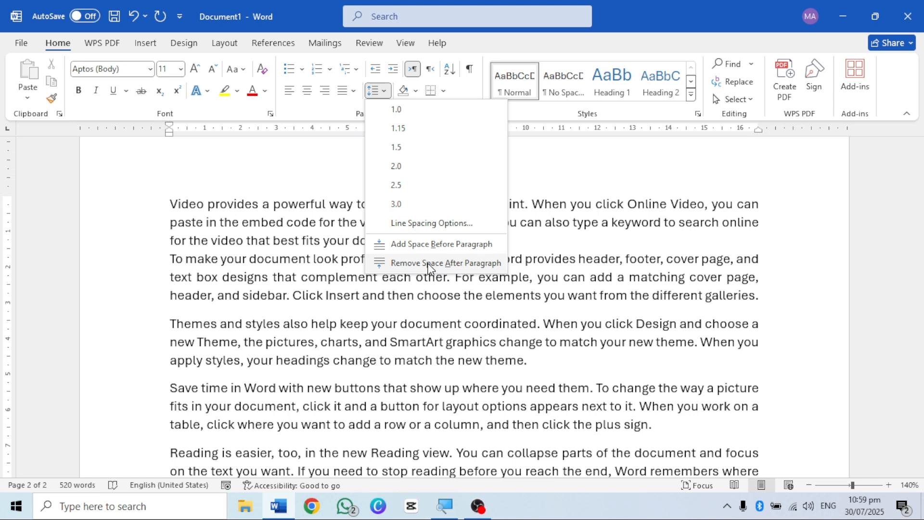
click(429, 263)
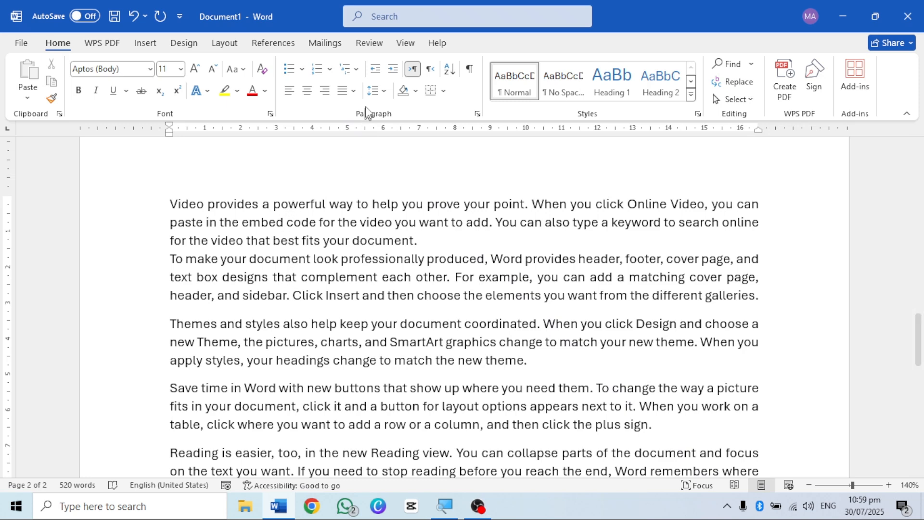
Step: Add space before the first sample paragraph and restore the space after it
click(375, 91)
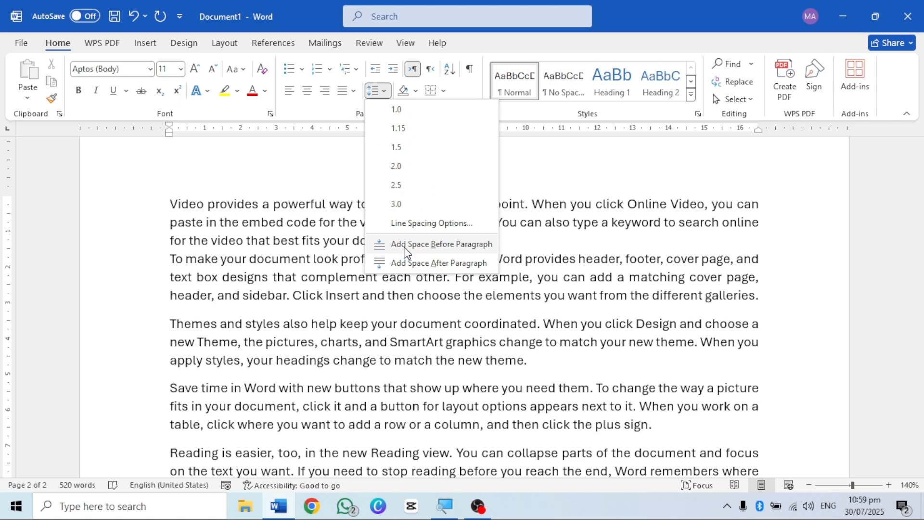
click(405, 245)
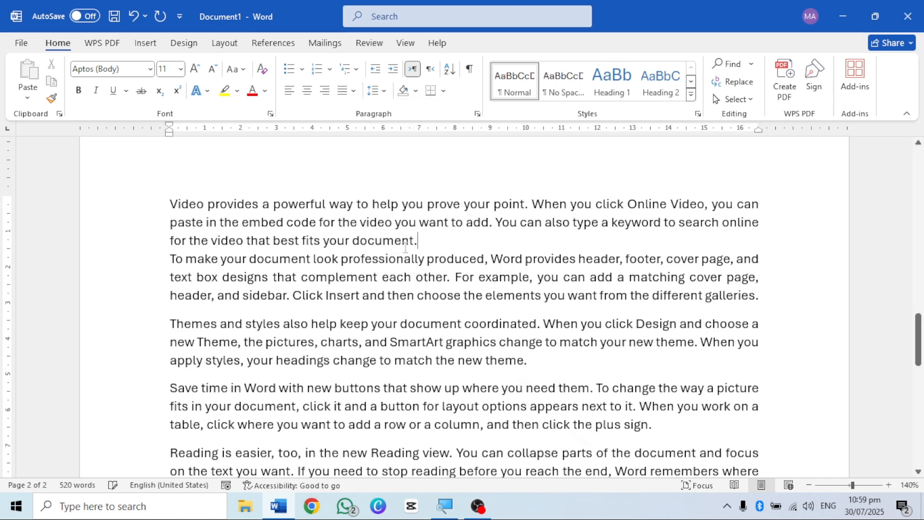
click(375, 92)
click(386, 262)
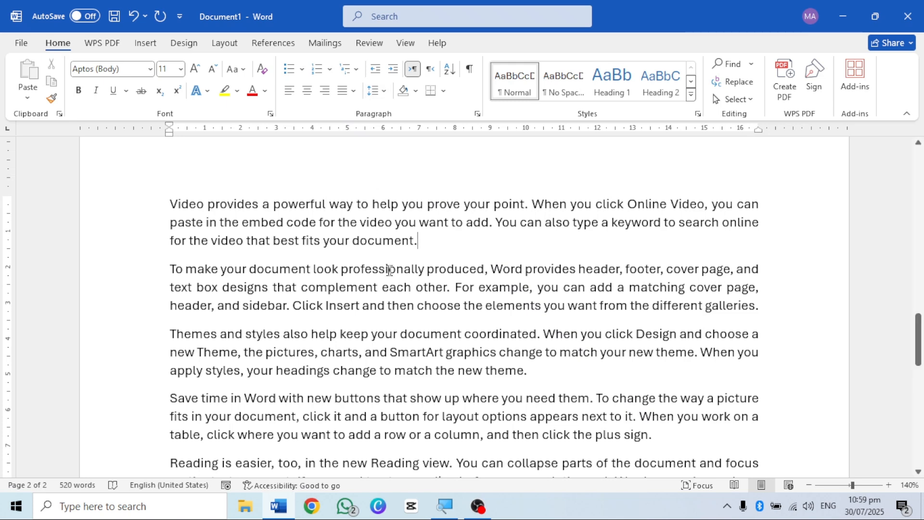
Step: Select all five sample paragraphs, clear the space before them, and add space before each one
scroll(413, 269, down, 1)
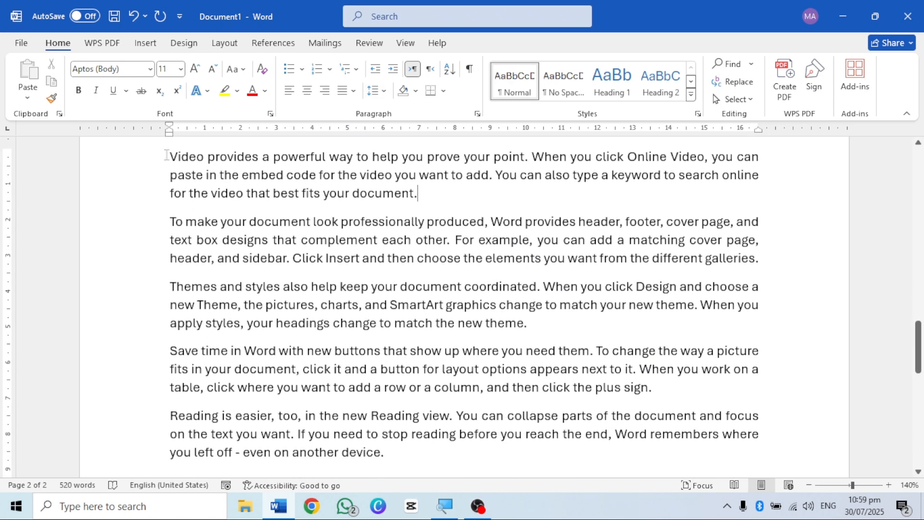
drag(166, 155, 391, 463)
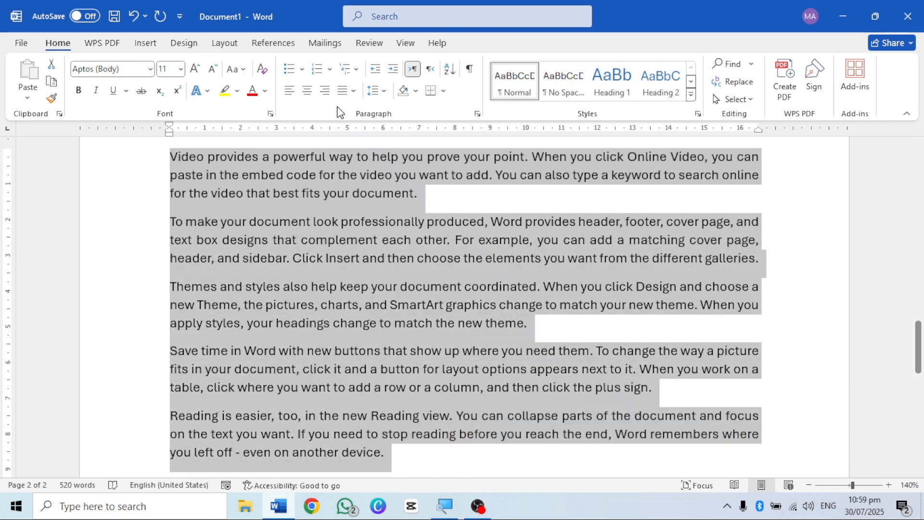
click(378, 92)
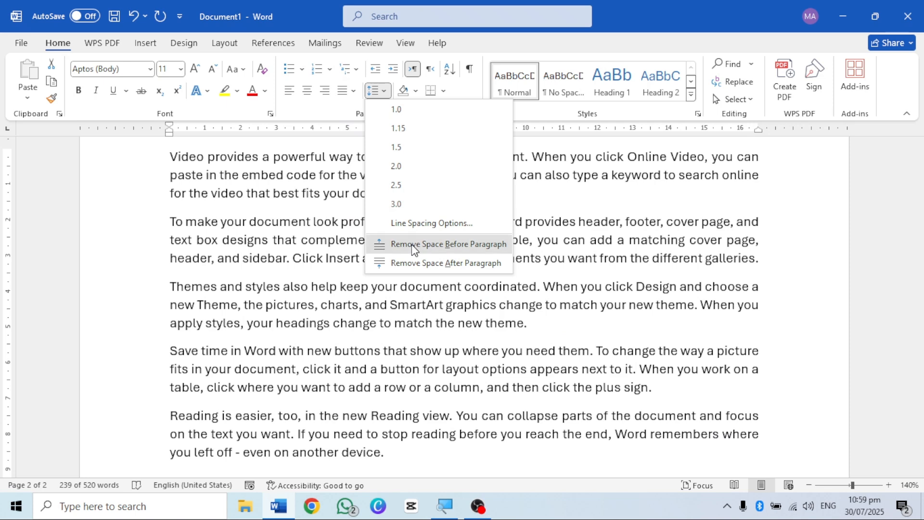
click(412, 244)
click(377, 91)
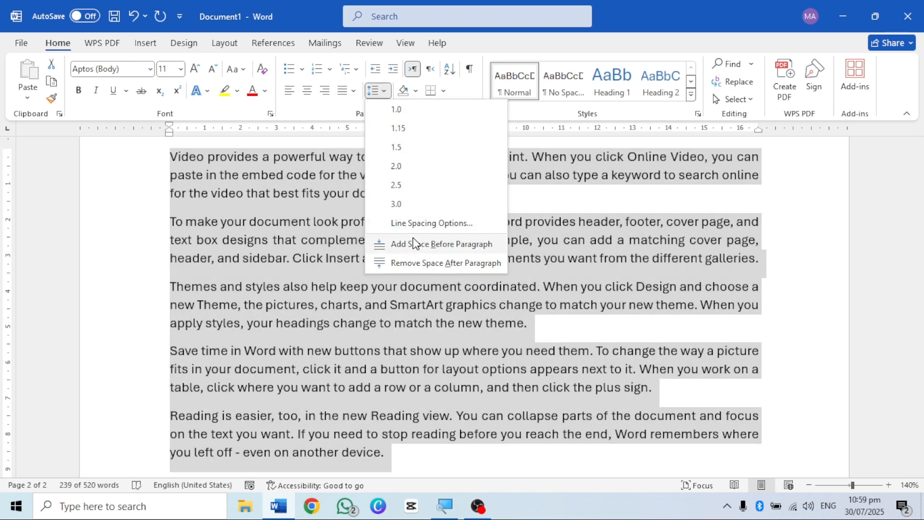
click(414, 243)
scroll(414, 301, down, 2)
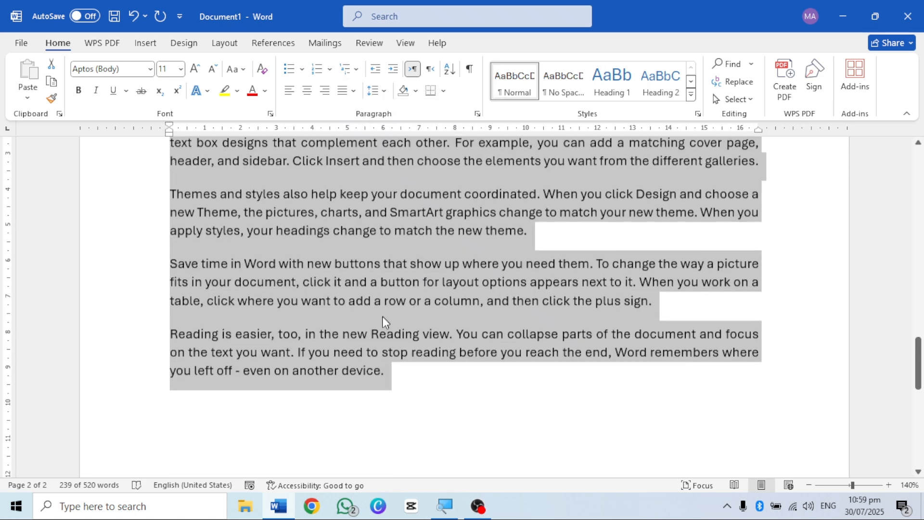
scroll(381, 317, up, 2)
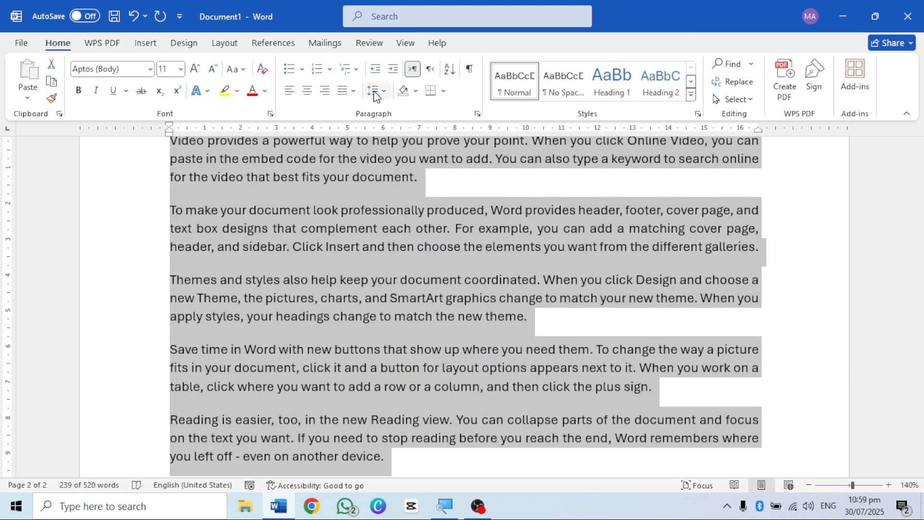
Step: Remove the space after and the space before all five sample paragraphs
click(375, 91)
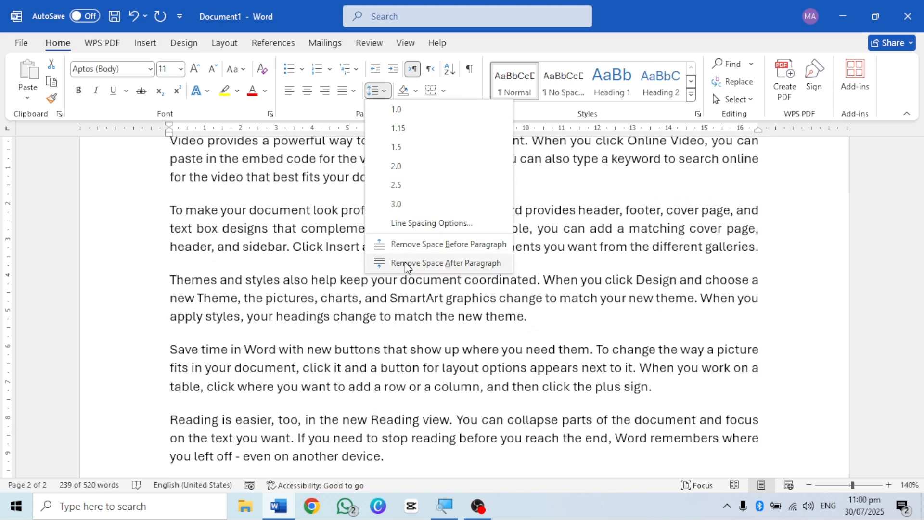
click(405, 263)
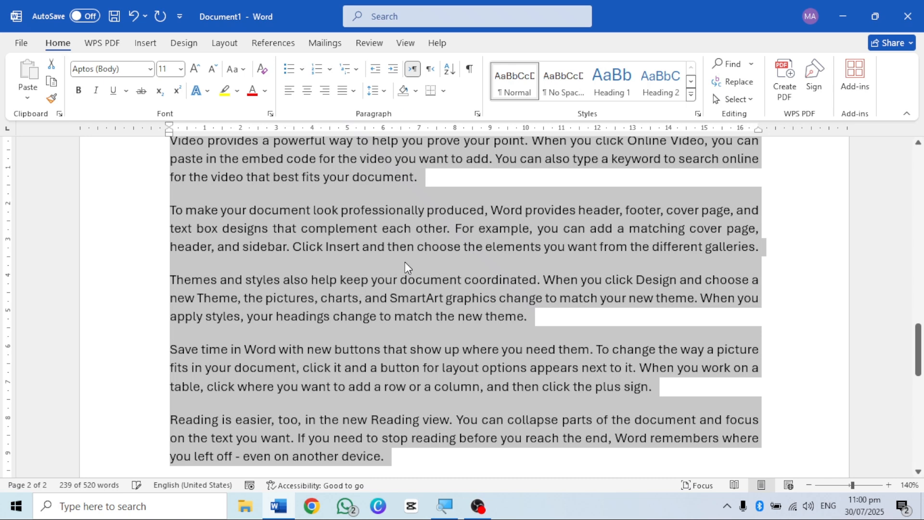
click(373, 92)
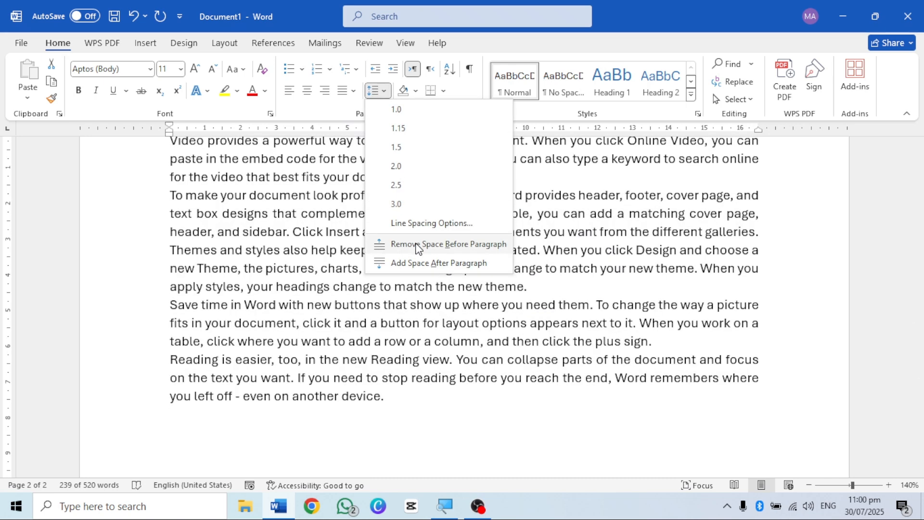
click(417, 244)
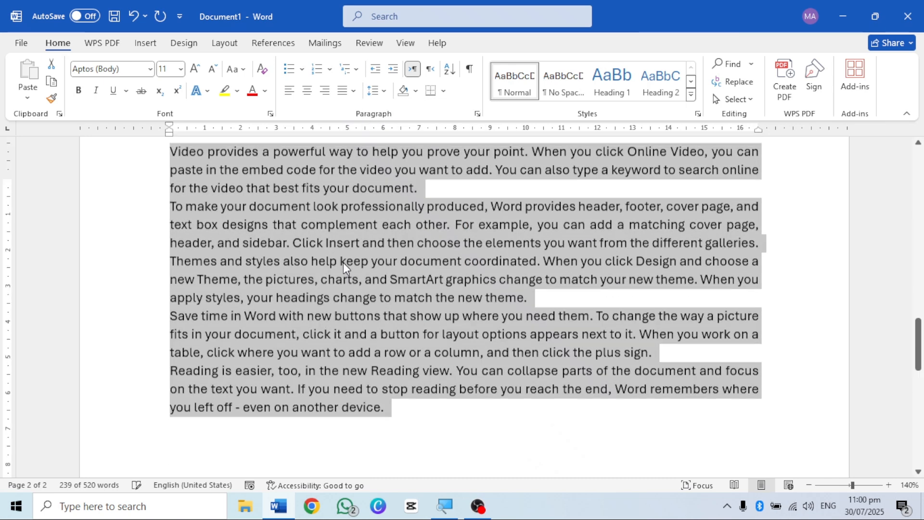
scroll(342, 262, up, 4)
scroll(343, 264, down, 5)
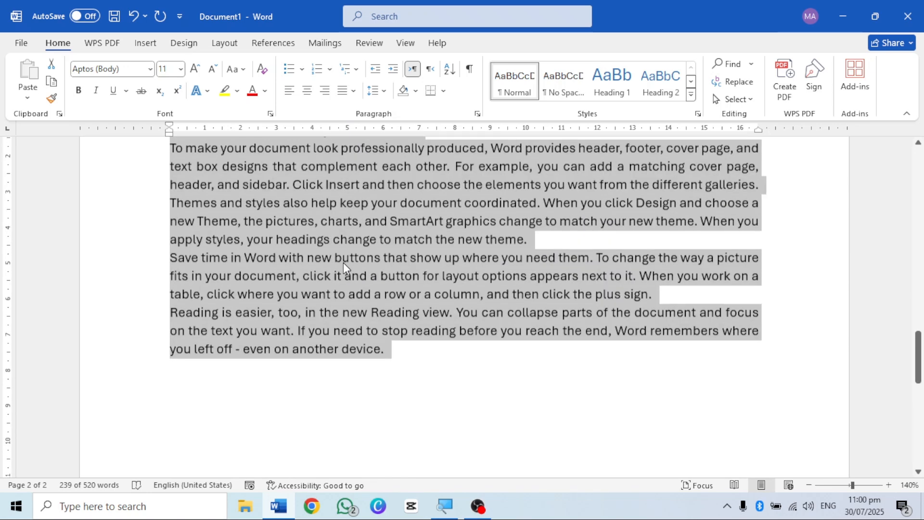
scroll(343, 261, up, 1)
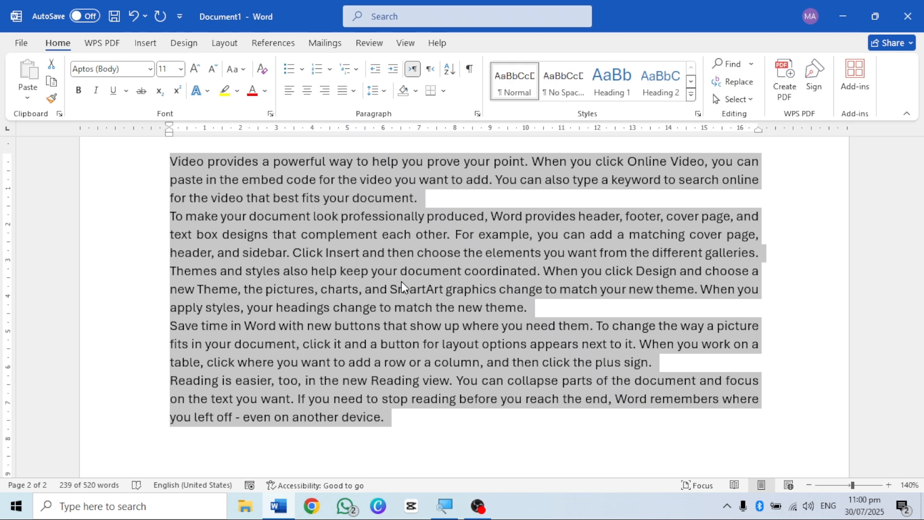
click(433, 217)
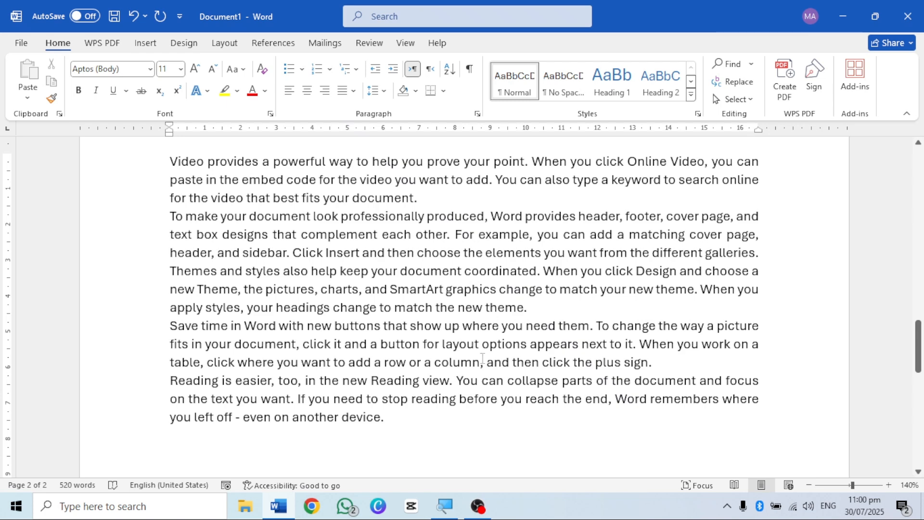
click(384, 93)
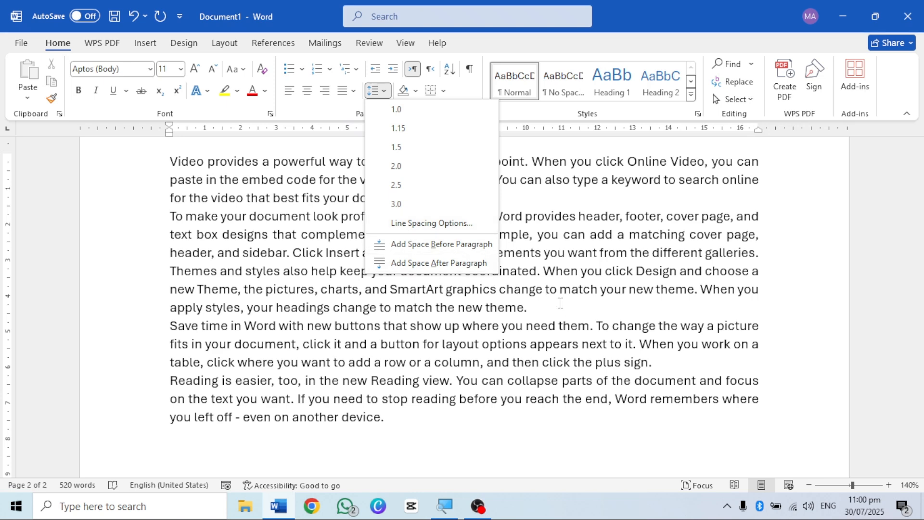
click(506, 313)
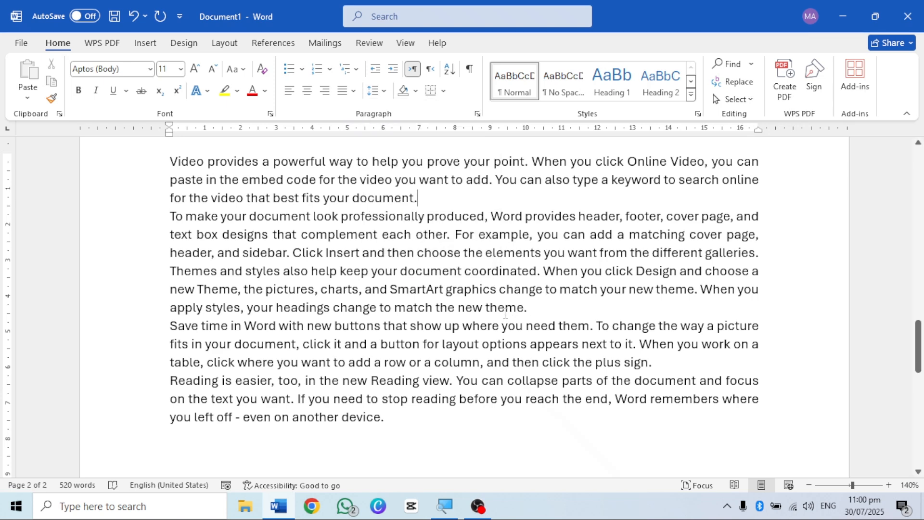
Step: Apply light gold paragraph shading to the first sample paragraph on the second page
scroll(355, 292, up, 1)
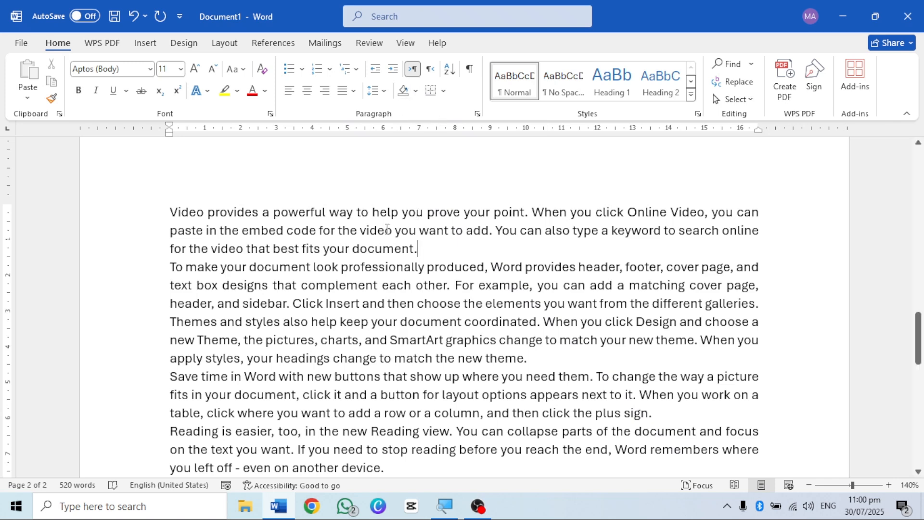
scroll(389, 269, up, 1)
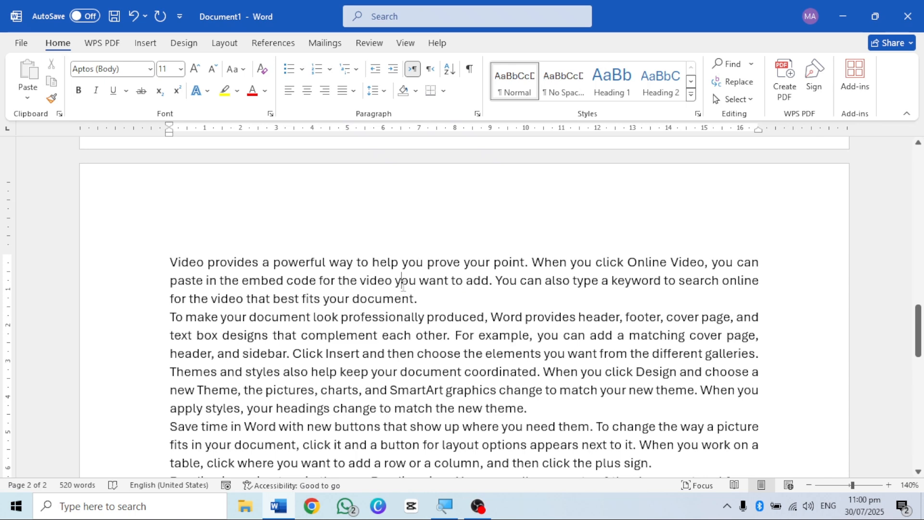
click(415, 92)
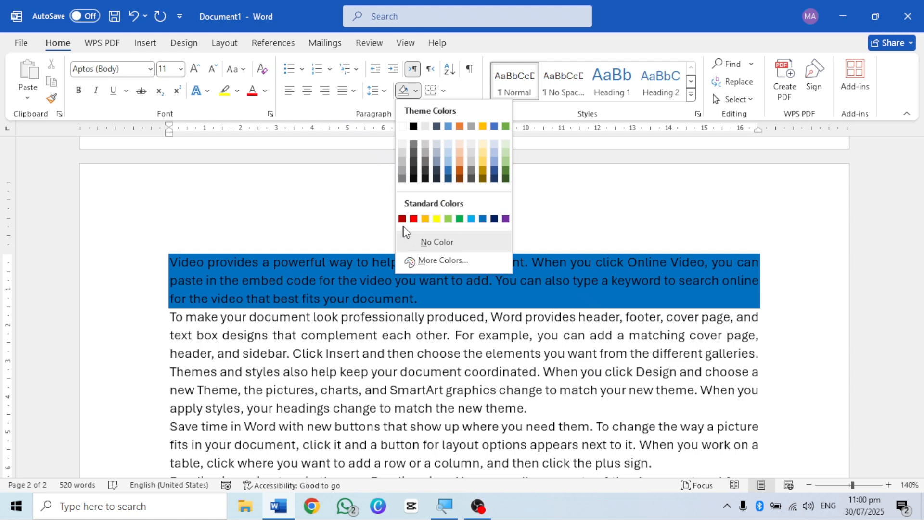
click(482, 154)
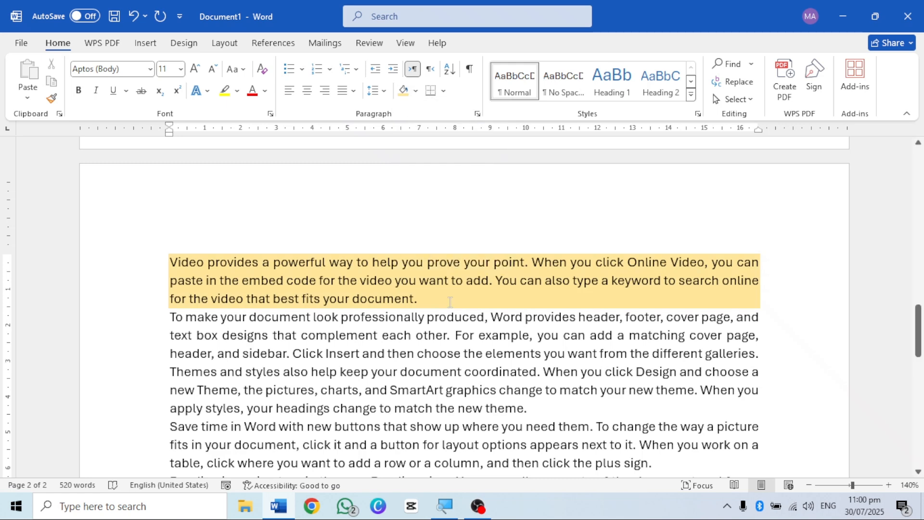
Step: Highlight the text of the second and third sample paragraphs in yellow
scroll(450, 301, down, 1)
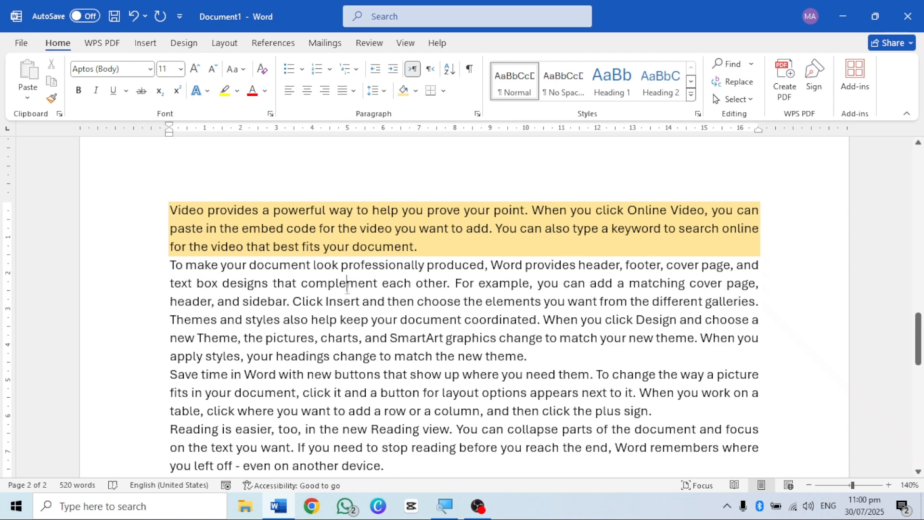
click(224, 91)
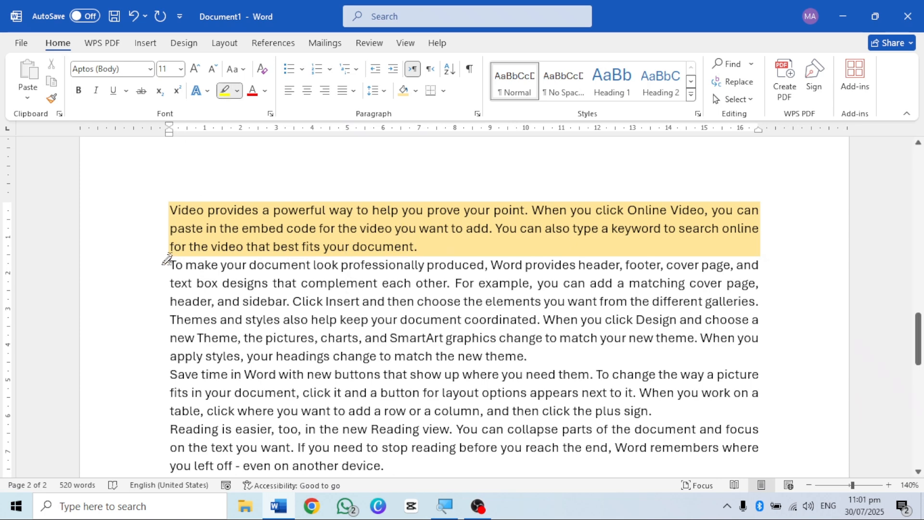
mouse_move(171, 263)
mouse_down()
mouse_move(330, 319)
mouse_move(423, 319)
mouse_move(611, 296)
mouse_move(764, 298)
mouse_up()
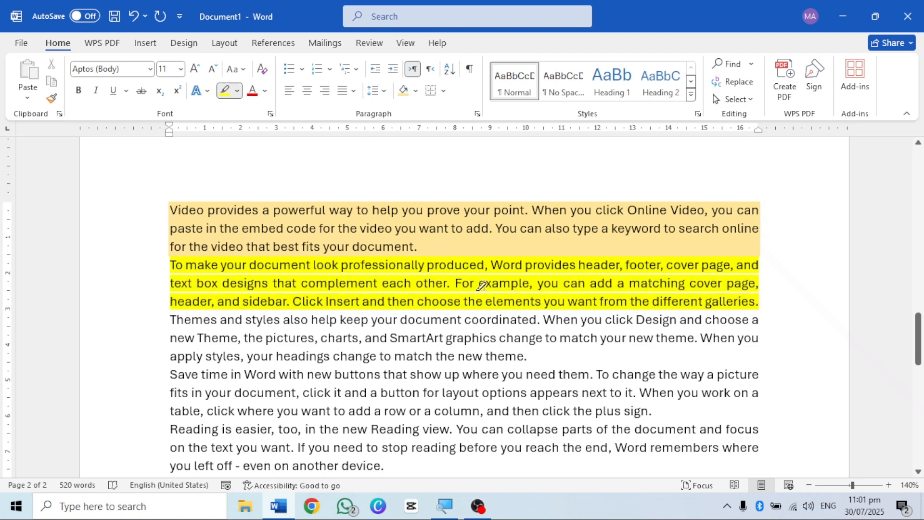
scroll(481, 286, up, 2)
scroll(482, 286, up, 19)
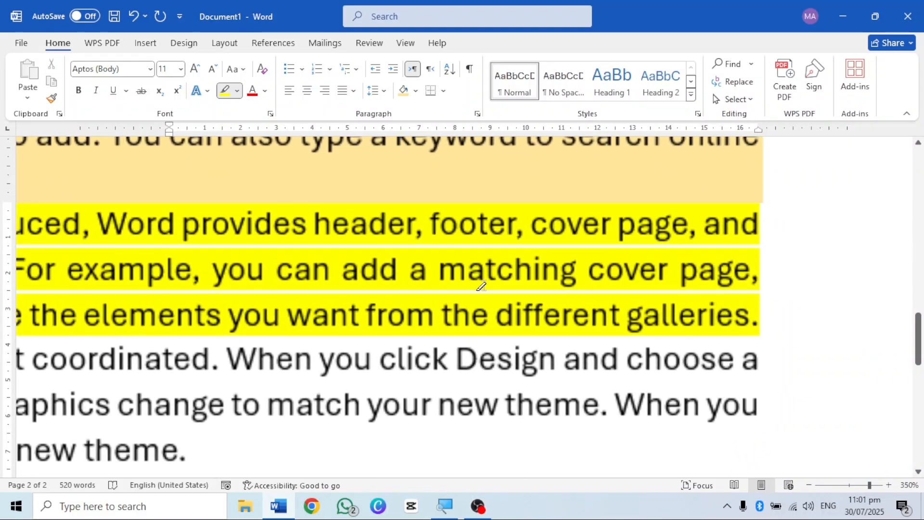
scroll(482, 286, down, 20)
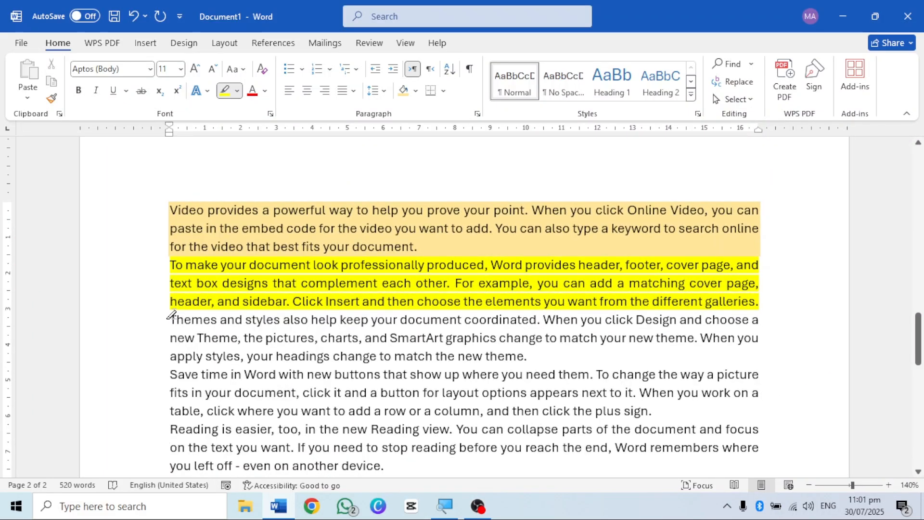
click(175, 319)
drag(312, 356, 529, 355)
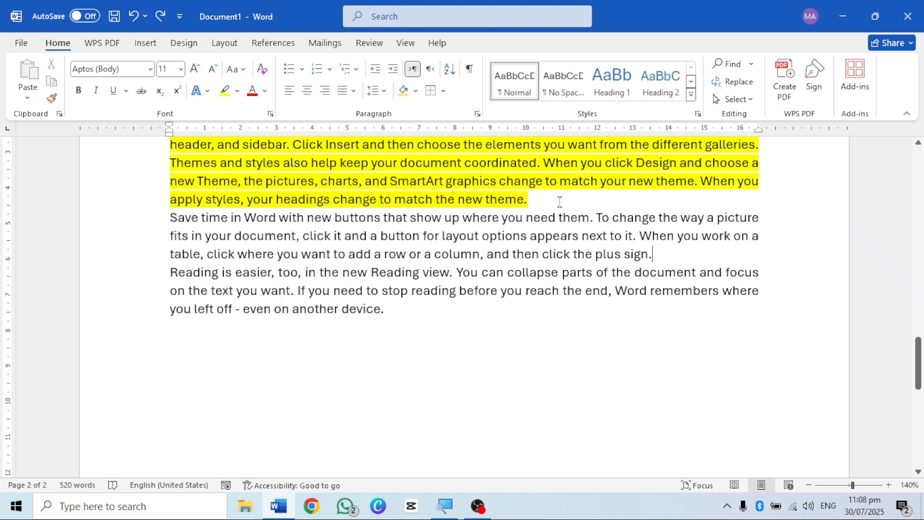
Step: Insert a blank line above and below the fourth sample paragraph, the one starting "Save time in Word"
key(Return)
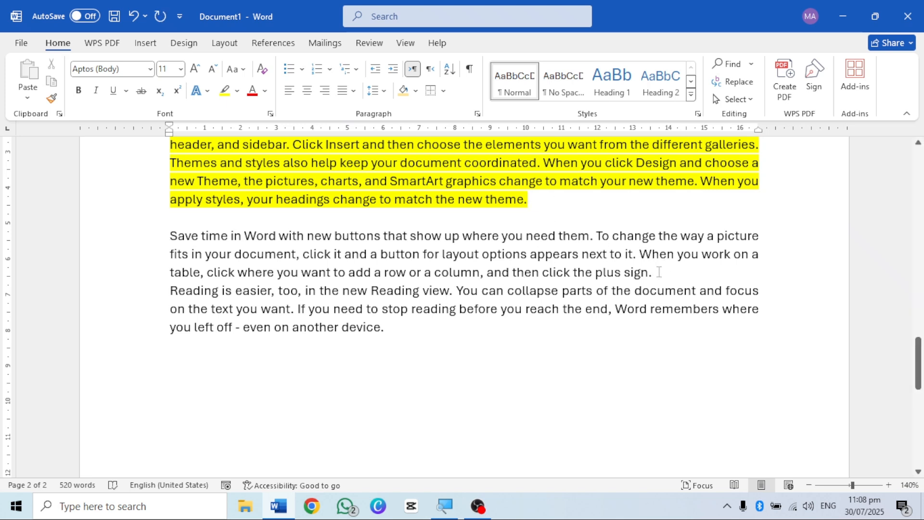
click(656, 271)
key(Return)
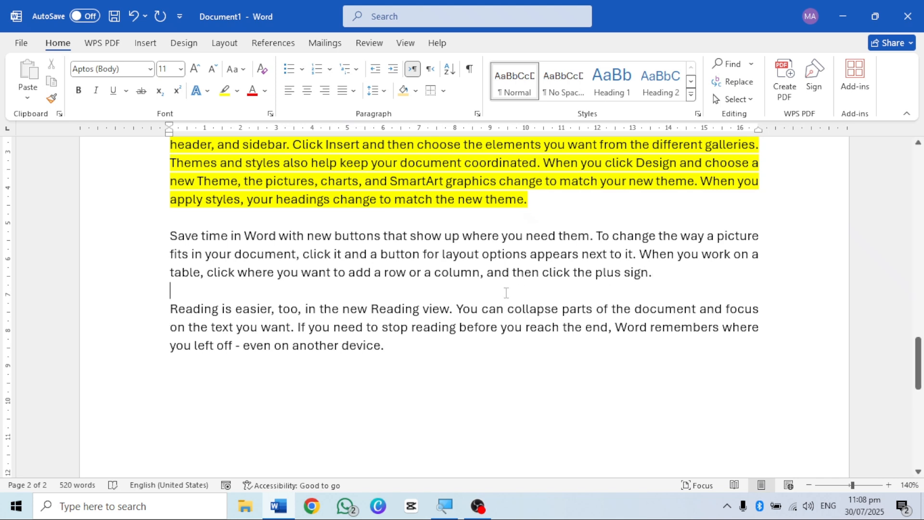
click(443, 96)
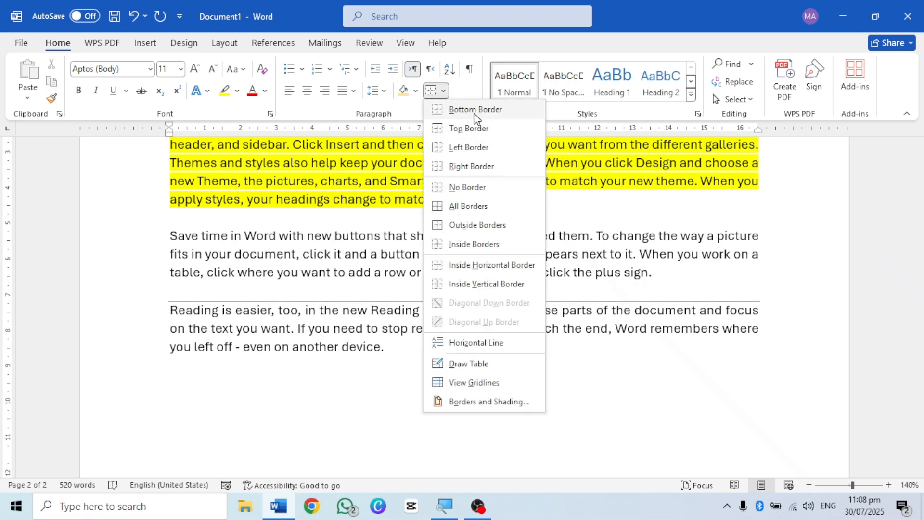
click(387, 345)
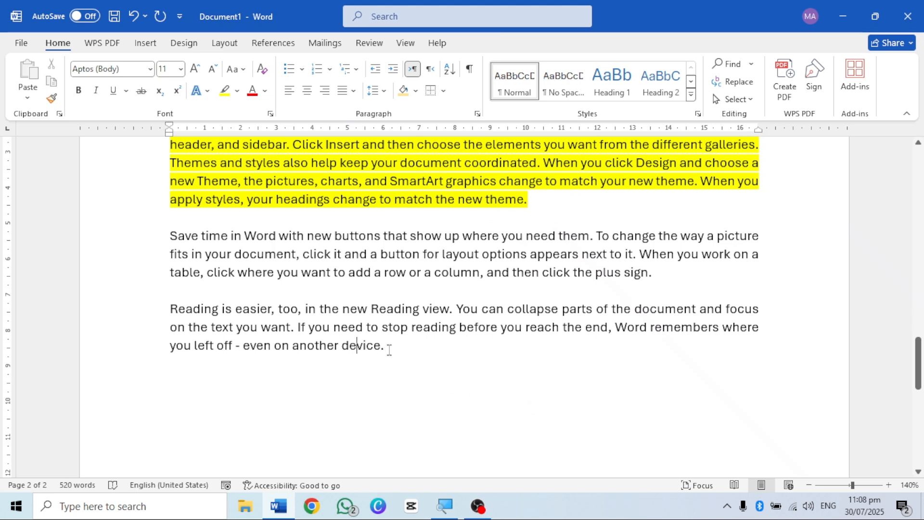
drag(385, 353, 174, 240)
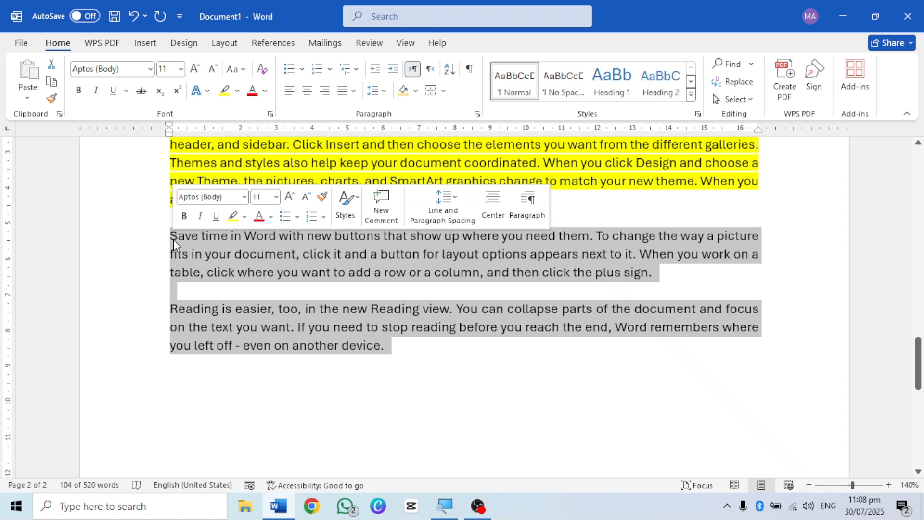
click(444, 92)
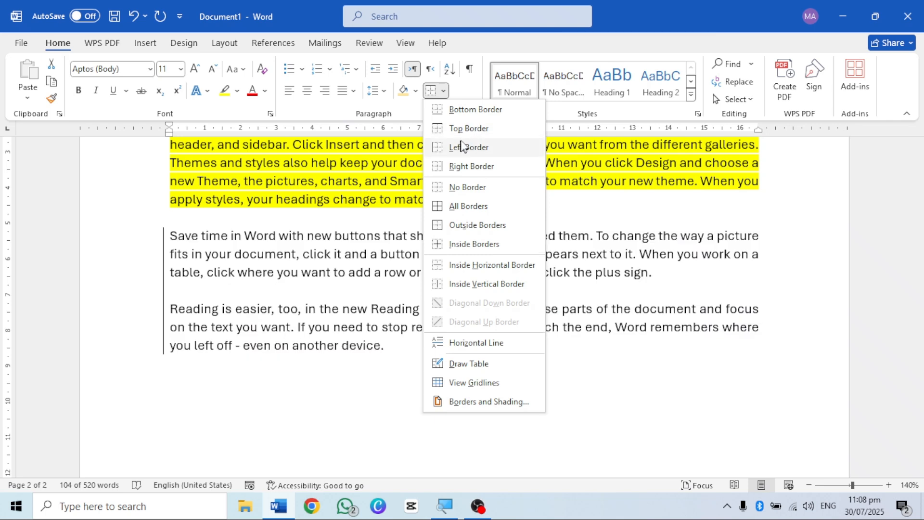
click(354, 292)
Step: Add a top border to the fourth sample paragraph and to the fifth one
click(366, 258)
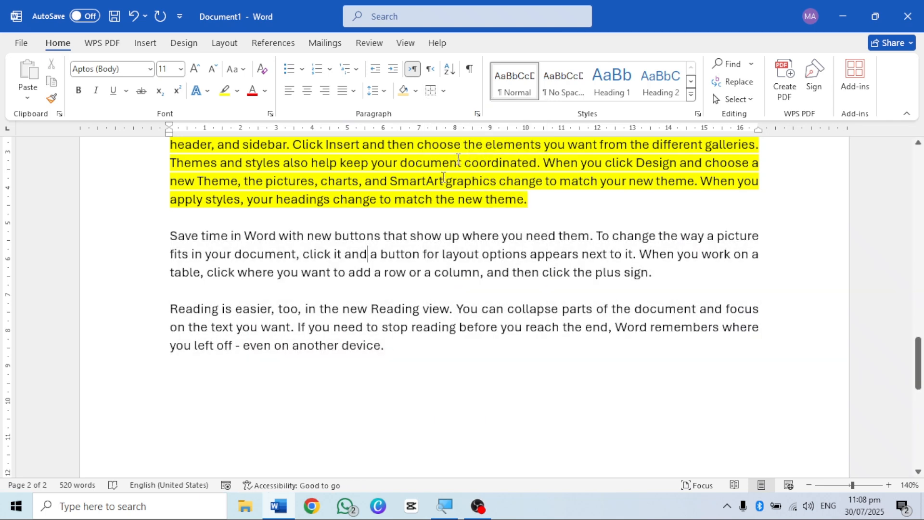
click(429, 92)
click(342, 329)
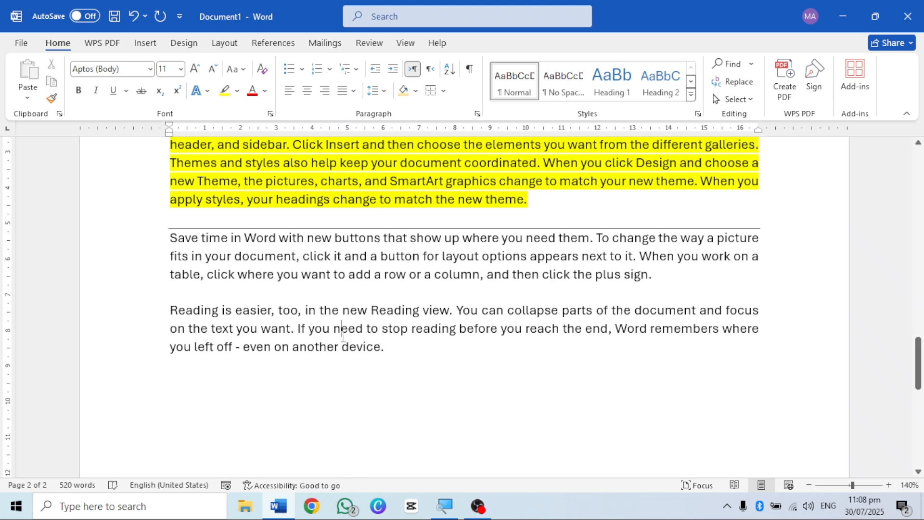
click(431, 91)
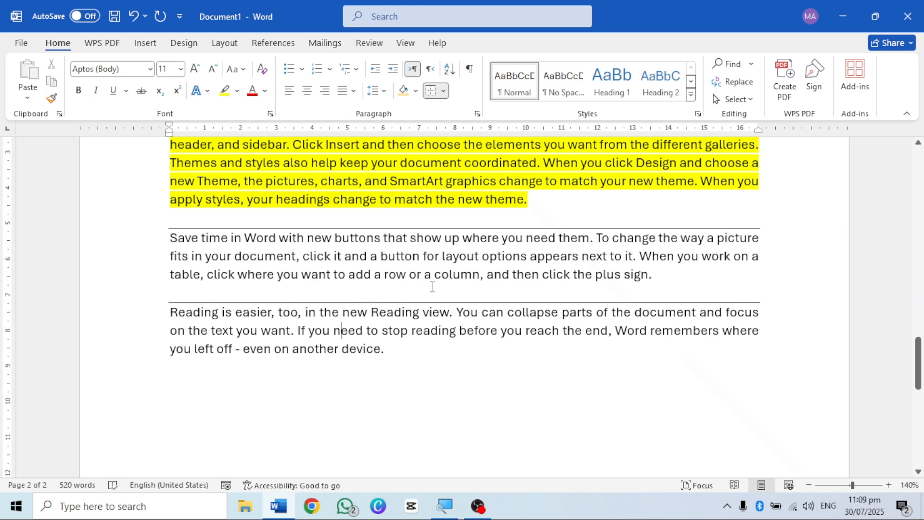
Step: Delete the blank line between the fourth and fifth sample paragraphs and insert it again
click(342, 292)
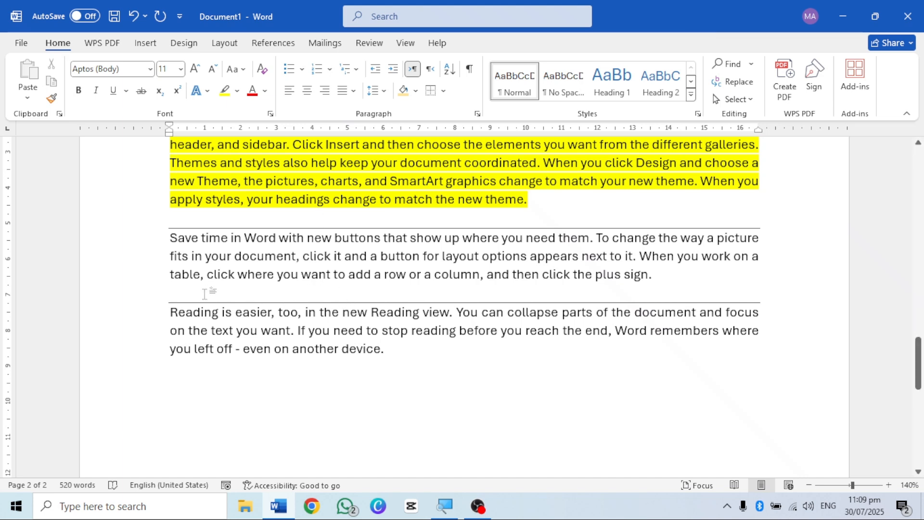
key(BackSpace)
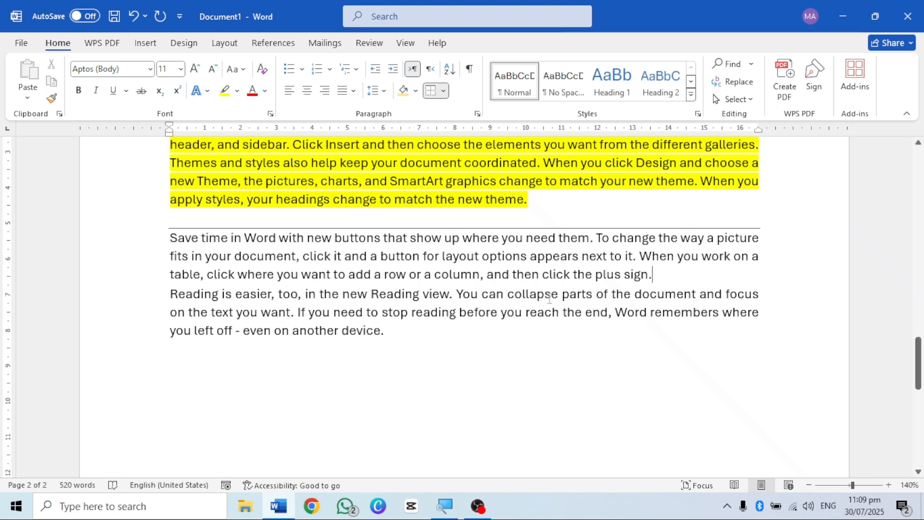
key(Return)
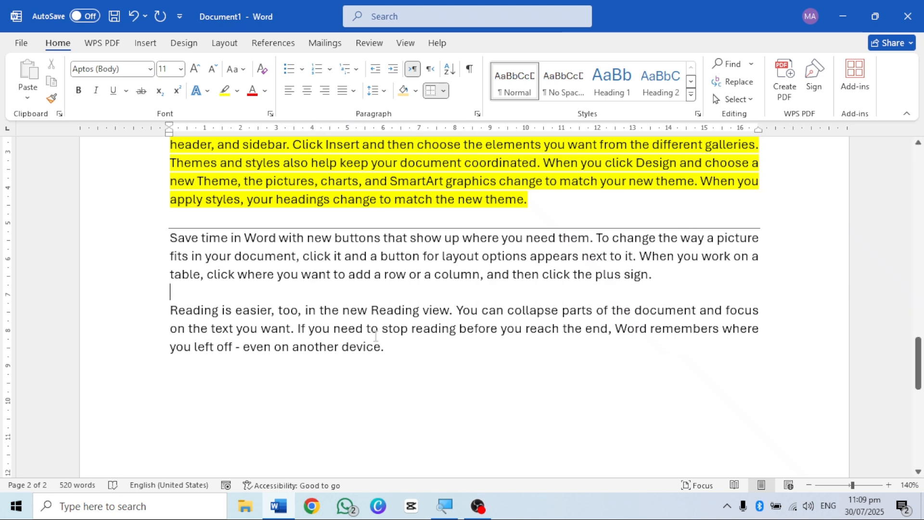
click(445, 90)
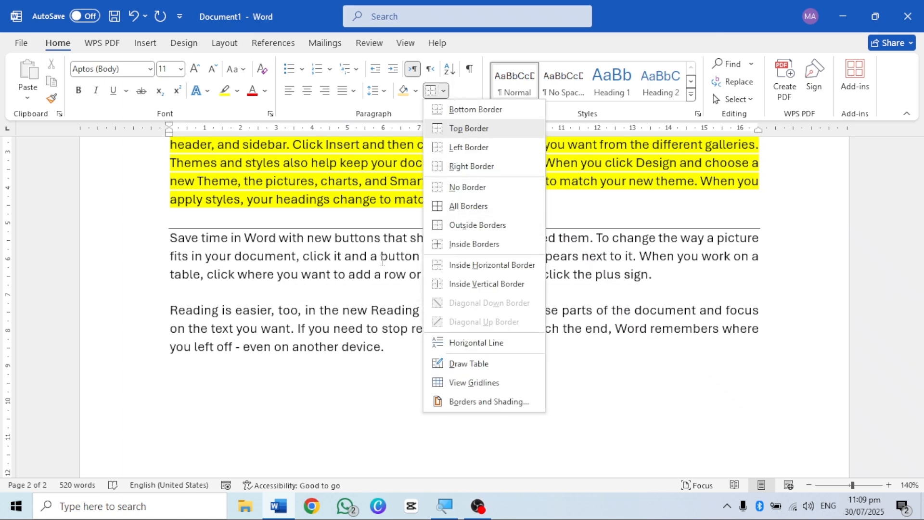
click(365, 324)
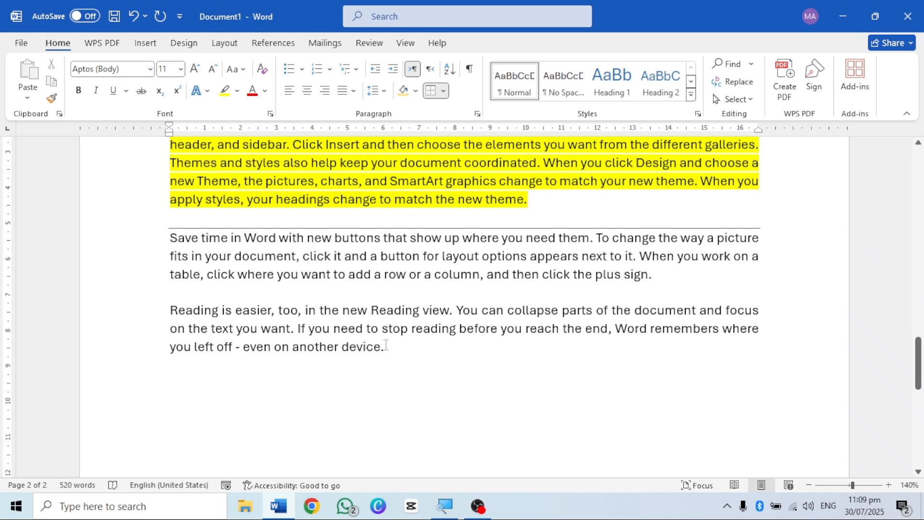
drag(386, 345, 191, 312)
click(275, 337)
click(443, 91)
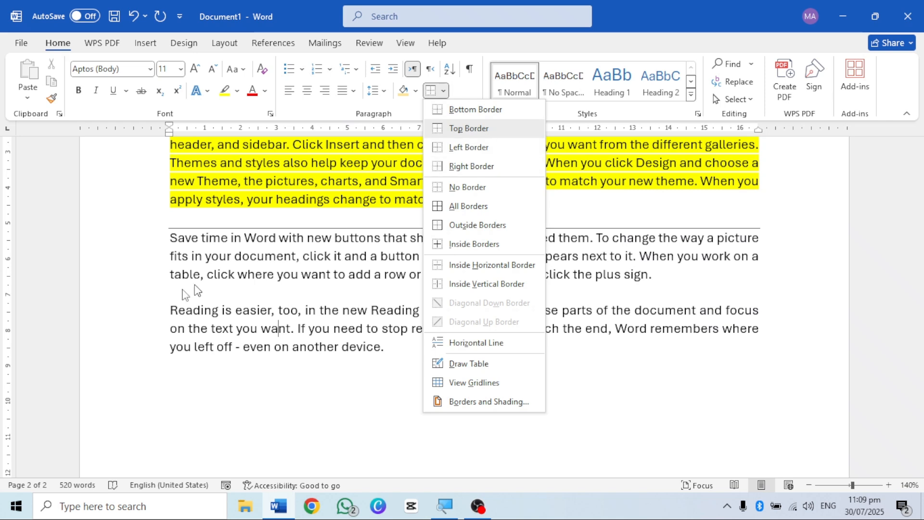
click(287, 332)
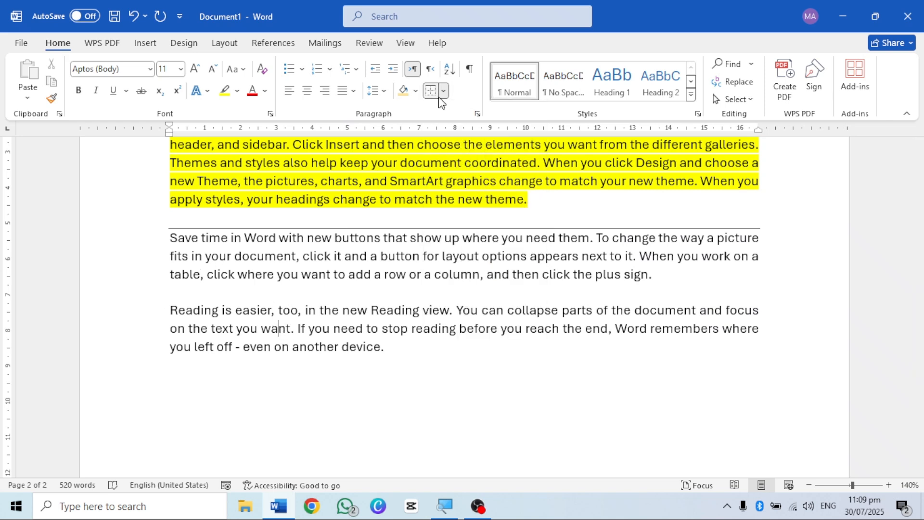
Step: Add bottom, right and left borders around the fourth and fifth sample paragraphs
click(443, 92)
click(472, 108)
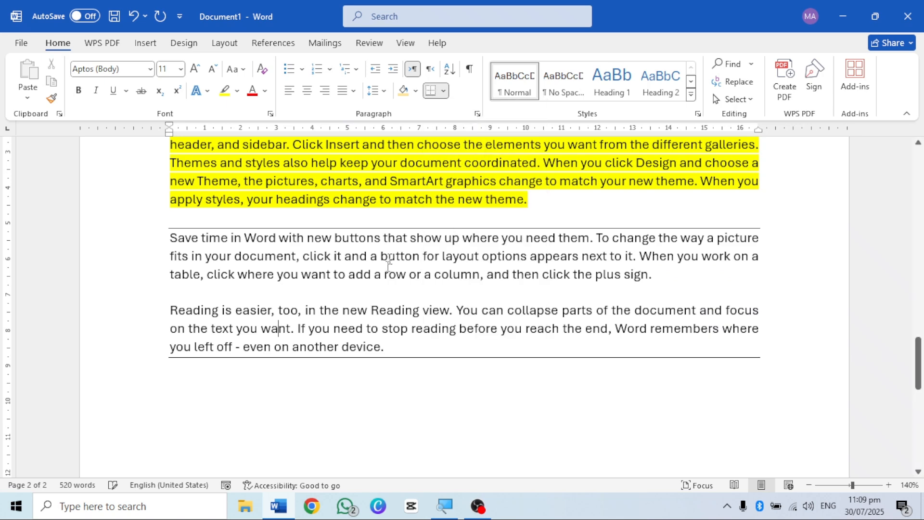
click(443, 92)
click(473, 166)
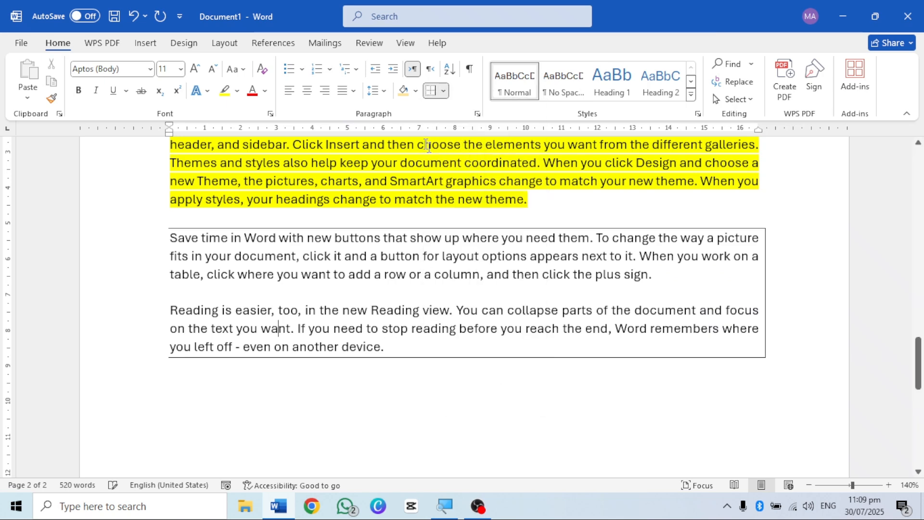
click(443, 91)
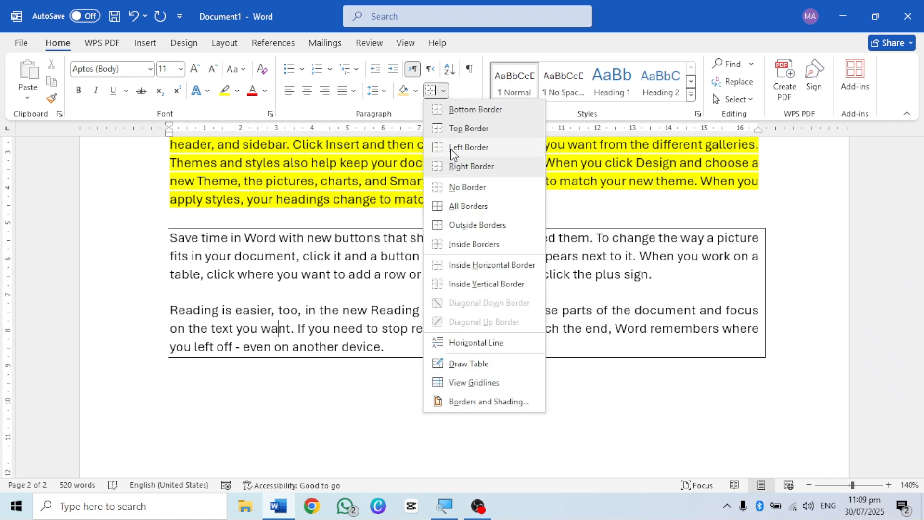
click(452, 149)
Step: Remove all borders from the fourth and fifth sample paragraphs
click(443, 91)
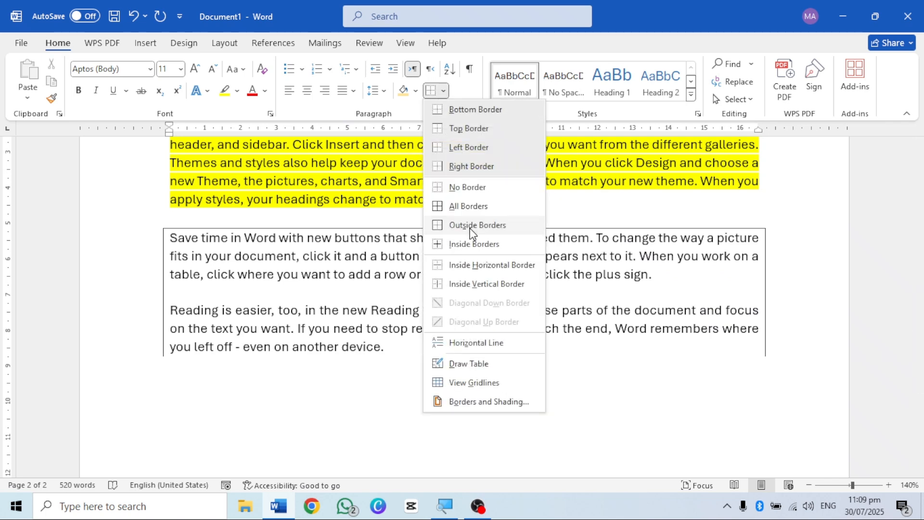
click(472, 187)
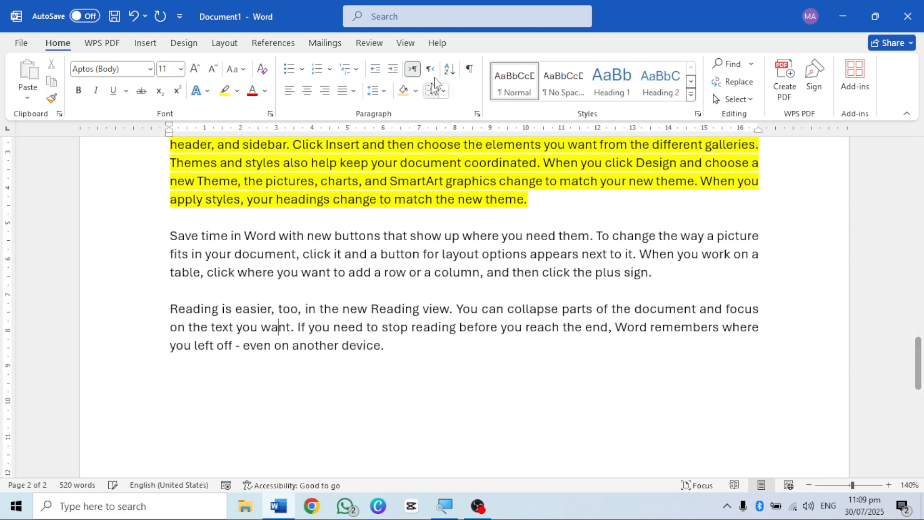
Step: Add a bottom border and a left border to the fourth sample paragraph, the one starting "Save time in Word"
click(397, 273)
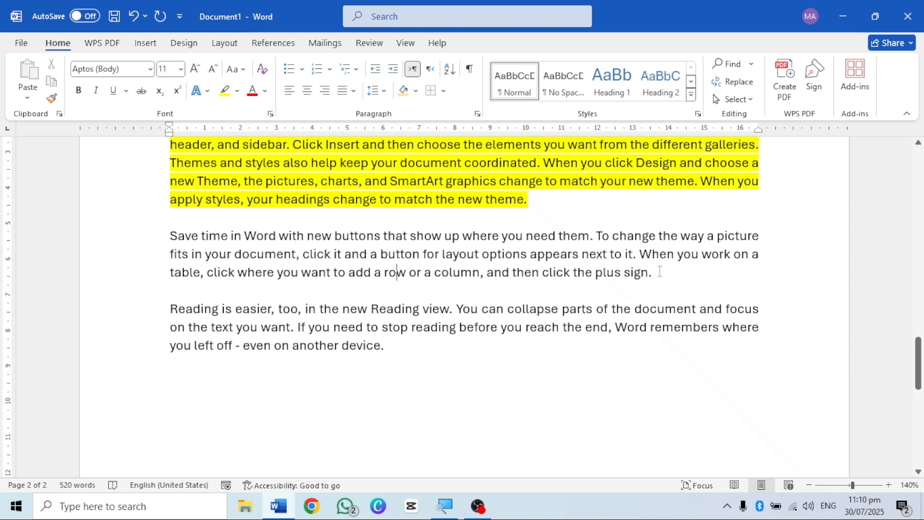
drag(659, 272, 234, 254)
click(345, 258)
click(444, 92)
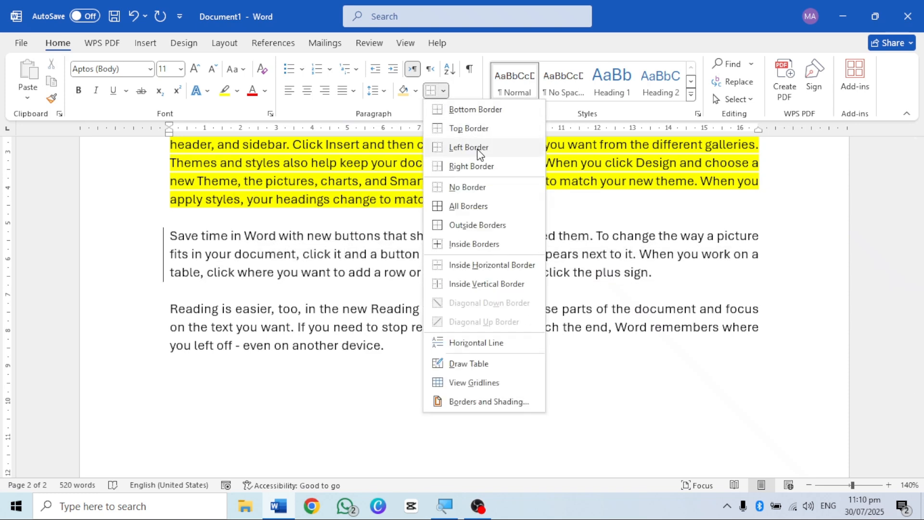
key(Escape)
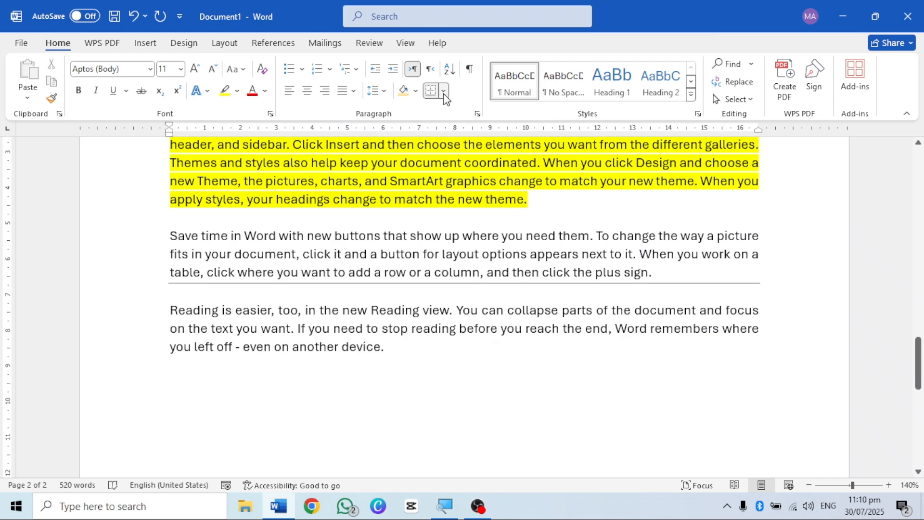
click(443, 92)
click(462, 145)
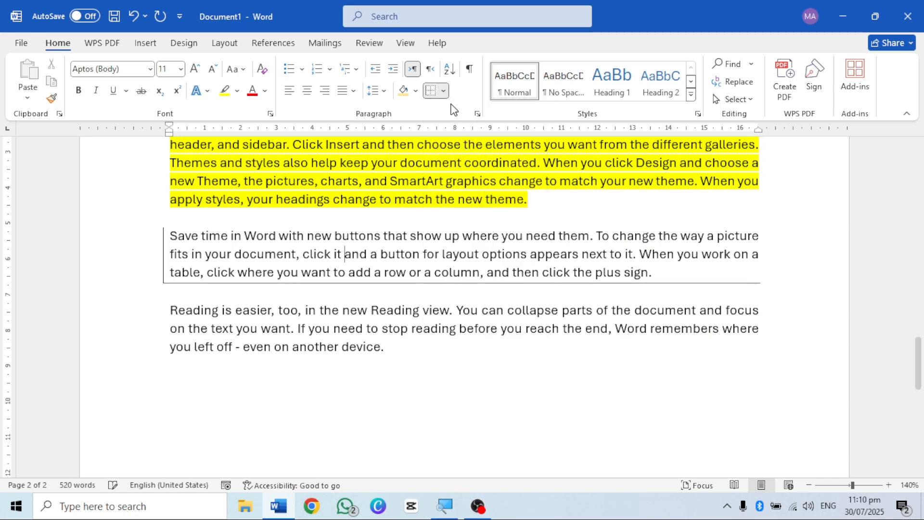
Step: Apply all borders to the fourth sample paragraph and switch its left border off
click(443, 92)
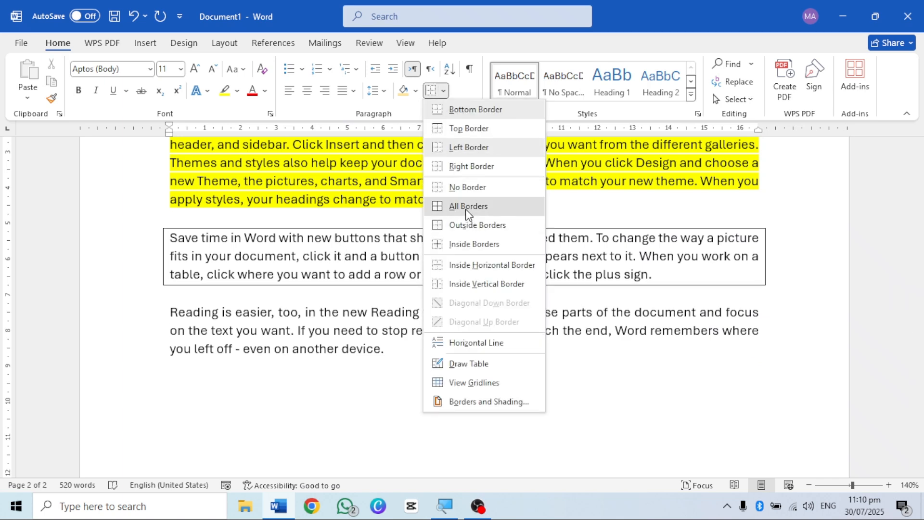
click(465, 206)
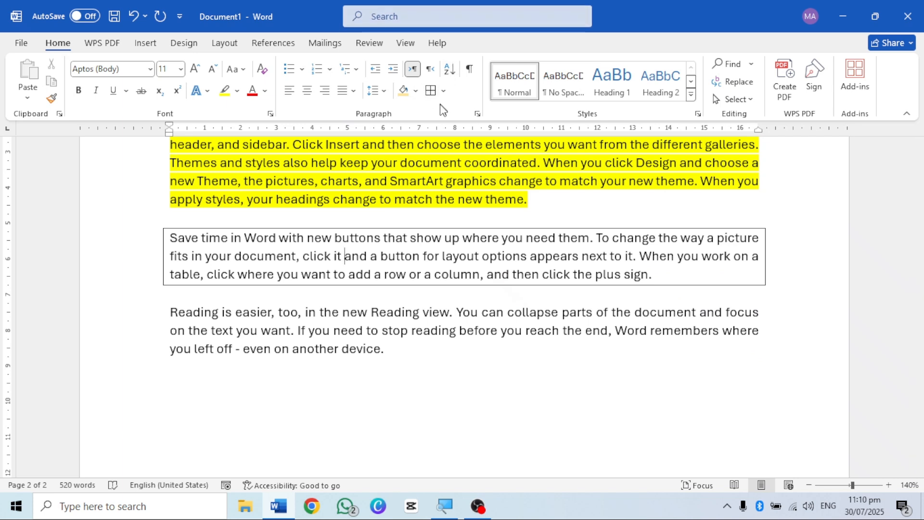
click(443, 92)
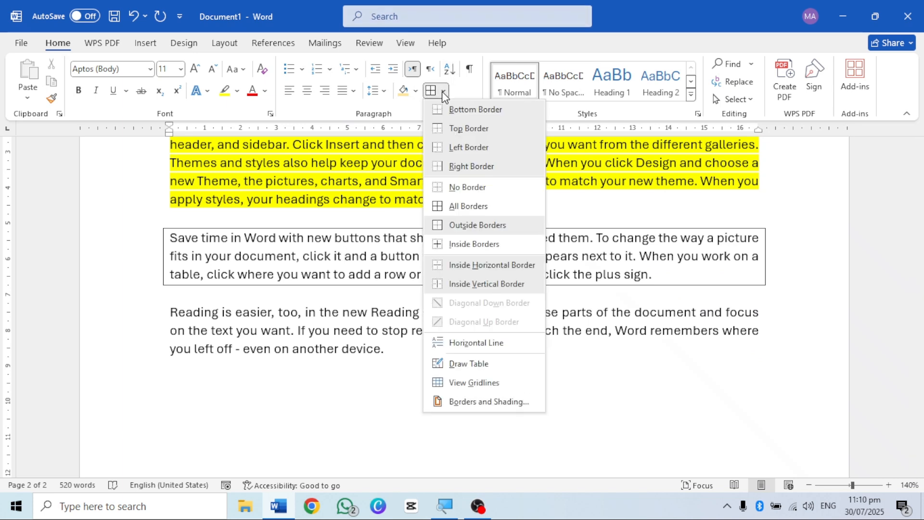
click(479, 148)
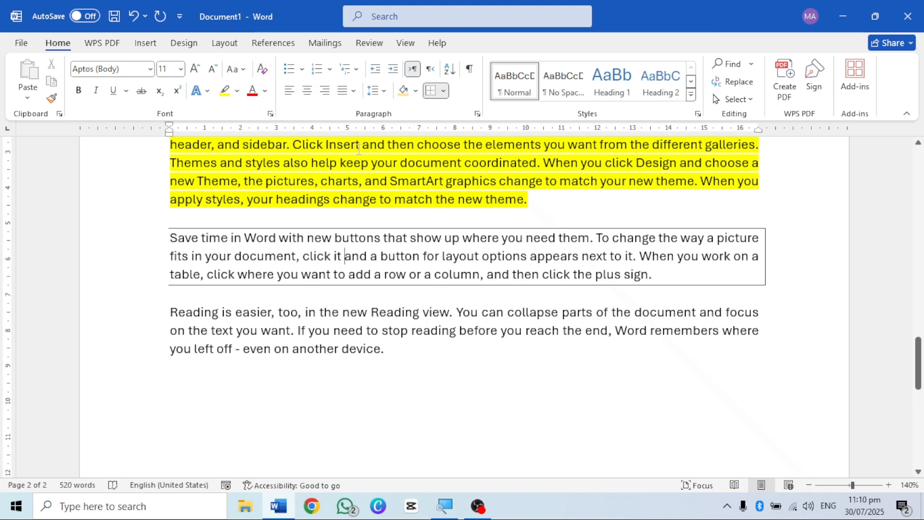
Step: Set the border line to red with a 6 pt width and apply all borders to the fourth sample paragraph
click(443, 90)
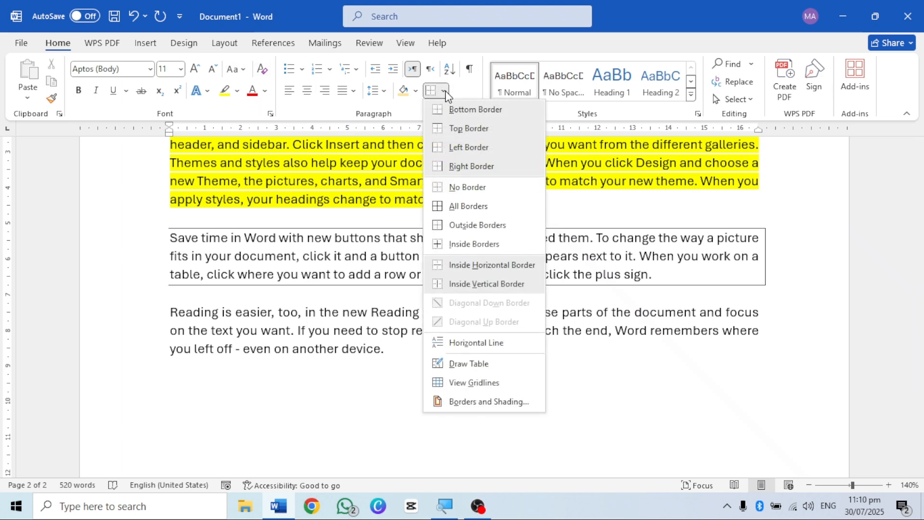
click(478, 400)
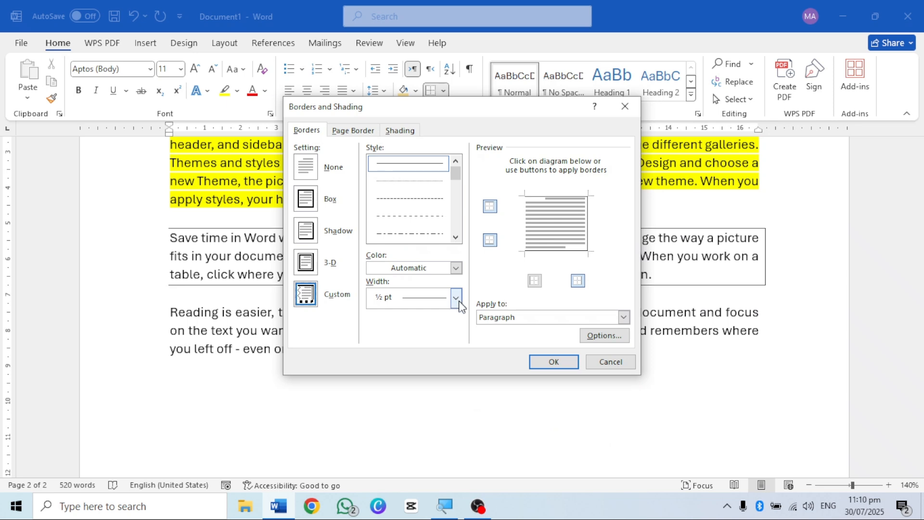
click(457, 268)
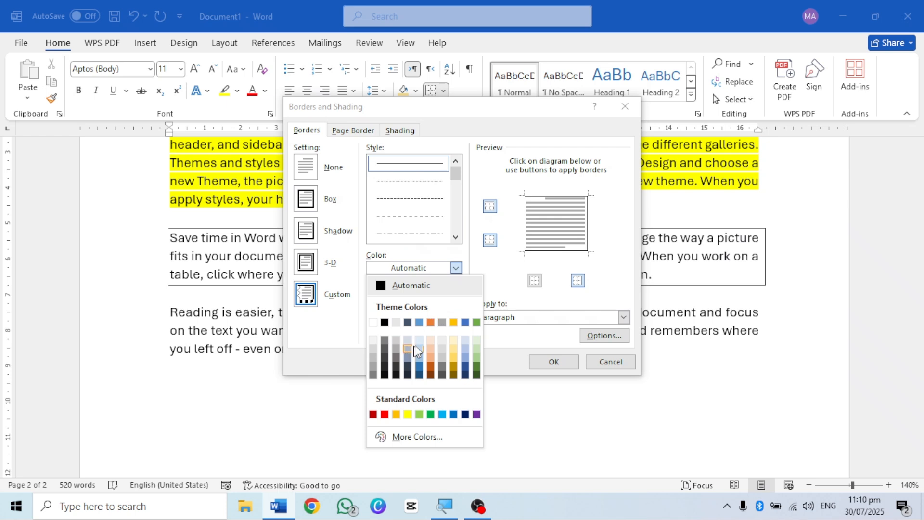
click(384, 414)
click(455, 298)
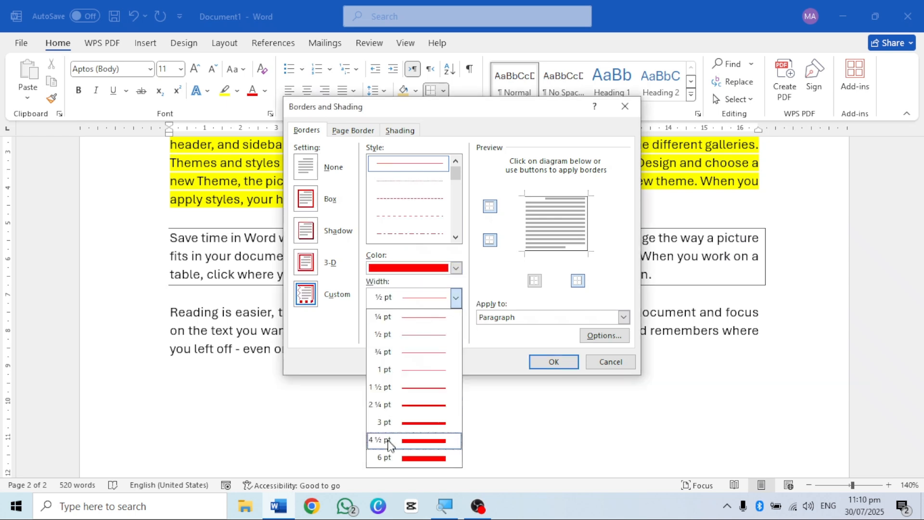
click(416, 458)
click(546, 363)
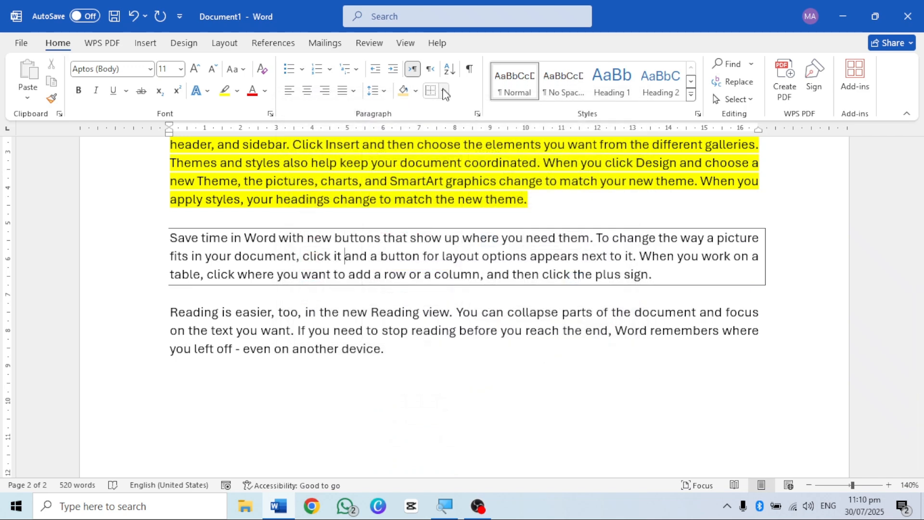
click(443, 90)
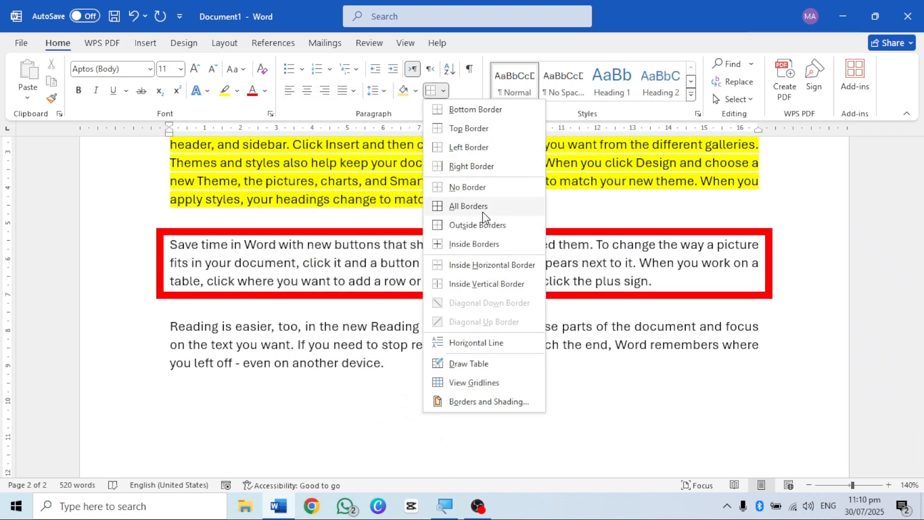
click(486, 210)
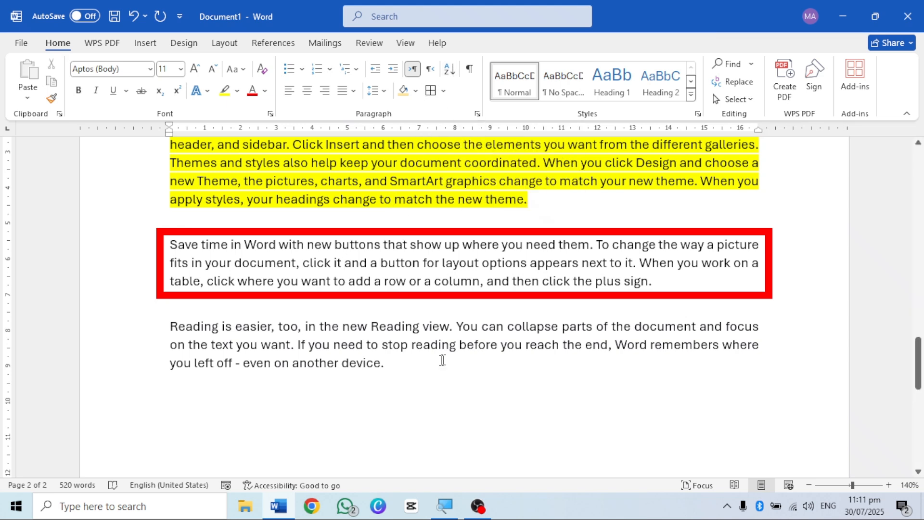
Step: Insert two new lines after the fifth sample paragraph, the one ending "even on another device"
click(388, 363)
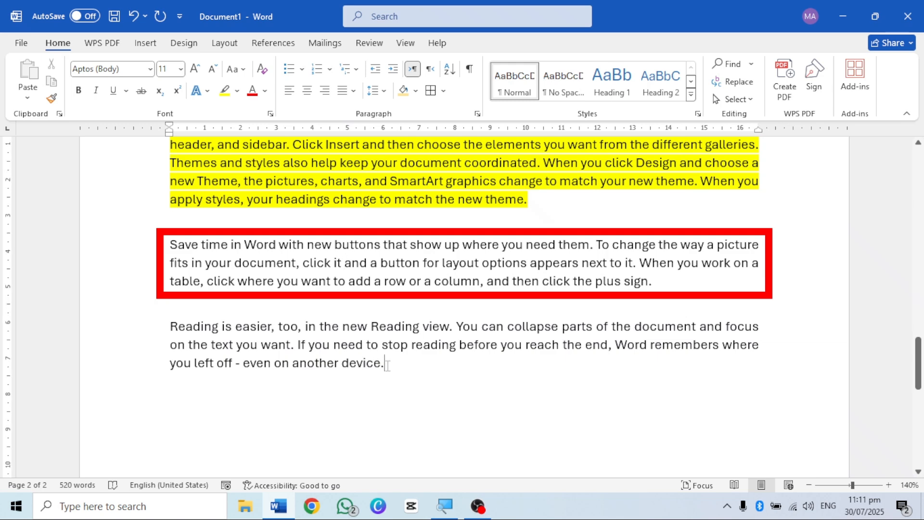
scroll(388, 363, up, 15)
scroll(416, 305, down, 16)
key(Return)
key(Return)
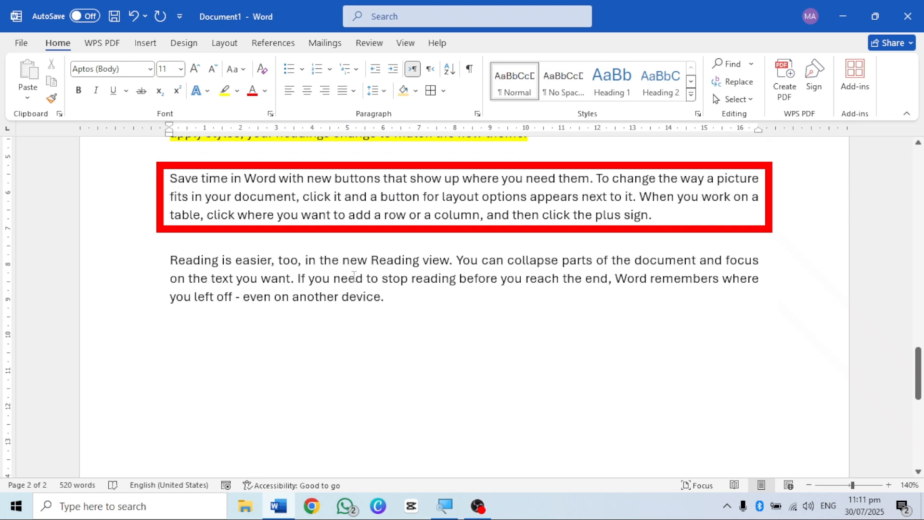
Step: Start an automatic numbered list with "1." below the fifth sample paragraph and remove it again
text(A)
key(BackSpace)
text(1.)
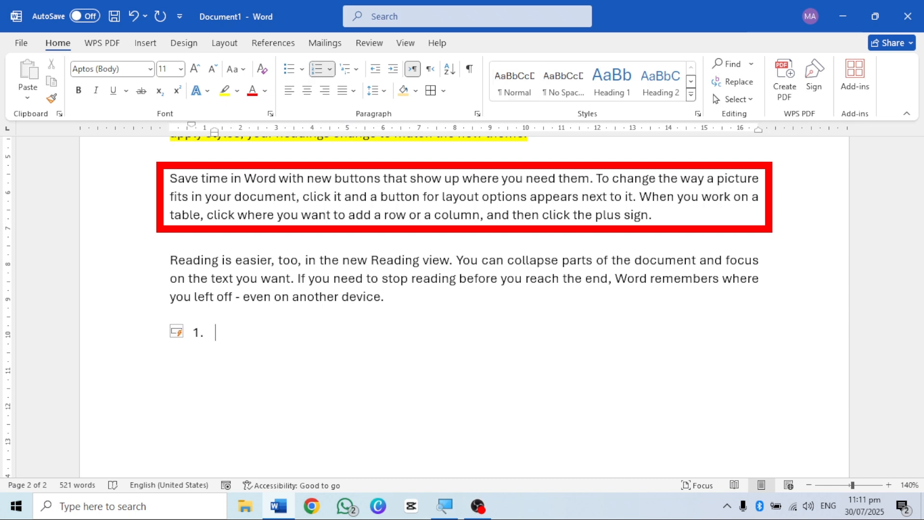
key(BackSpace)
key(BackSpace)
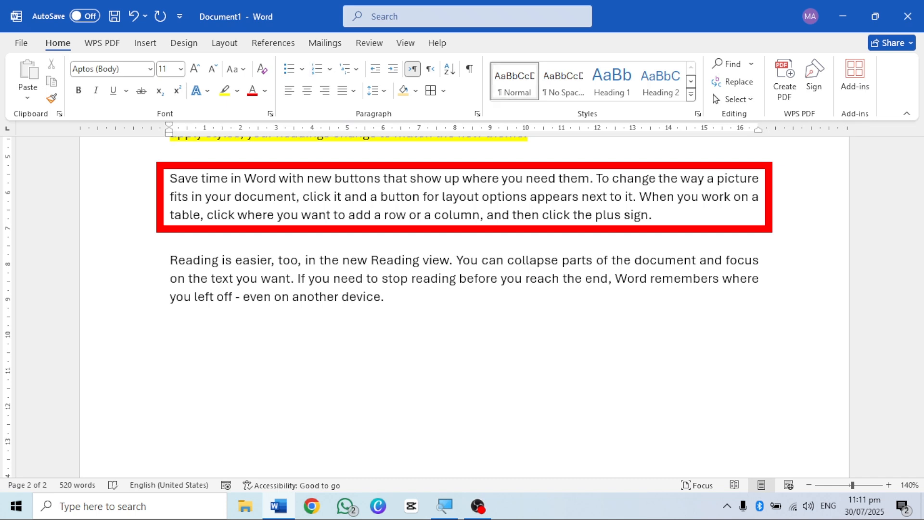
Step: Start automatic lettered lists with "a." and with "a)" on the empty line, deleting each one again
text(a.)
key(BackSpace)
key(BackSpace)
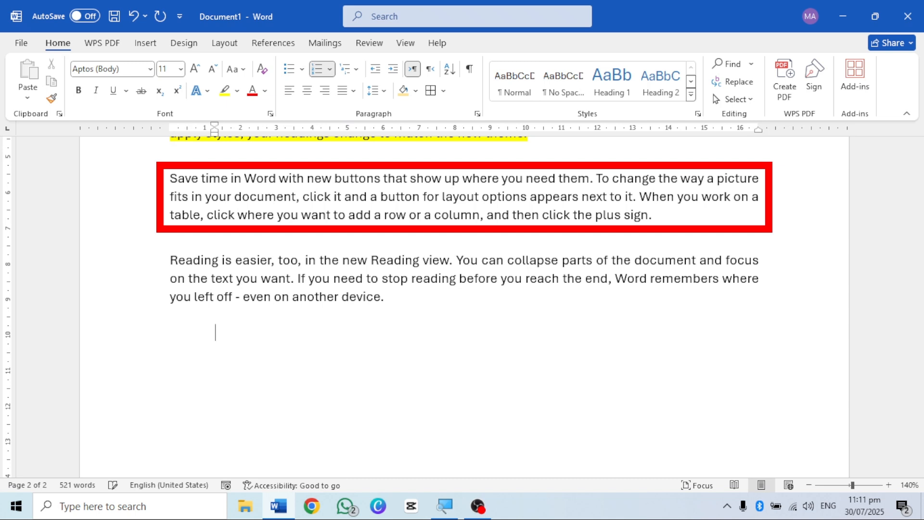
text(a))
key(BackSpace)
key(BackSpace)
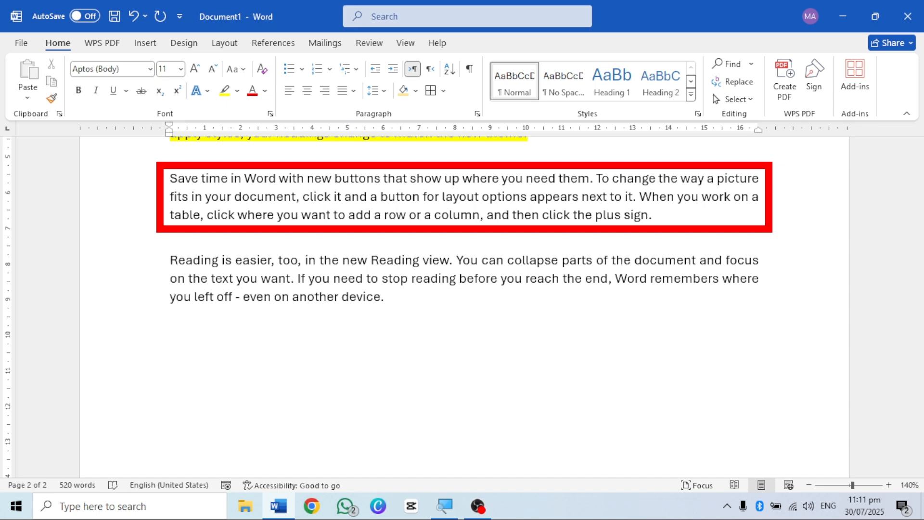
Step: Start an automatic bulleted list with an asterisk and enter three first names as separate items
text(*)
key(space)
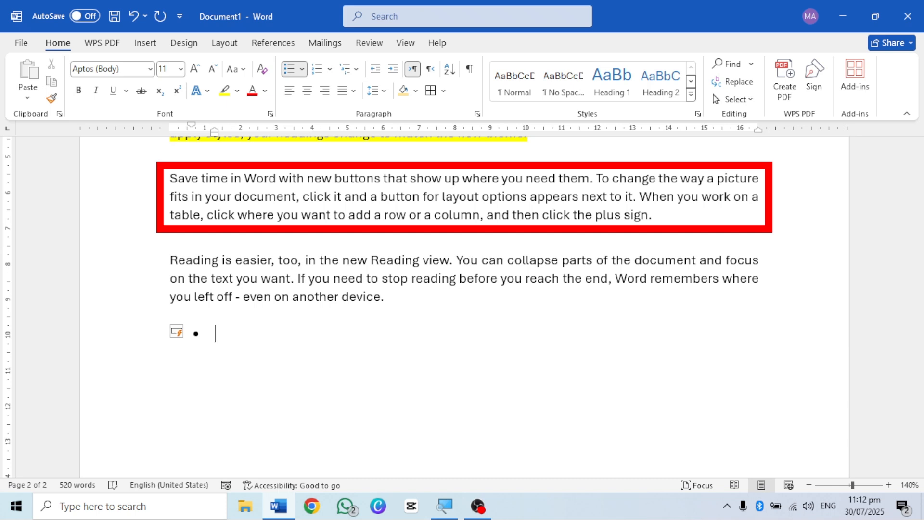
text(Ali)
key(Return)
text(Hamza)
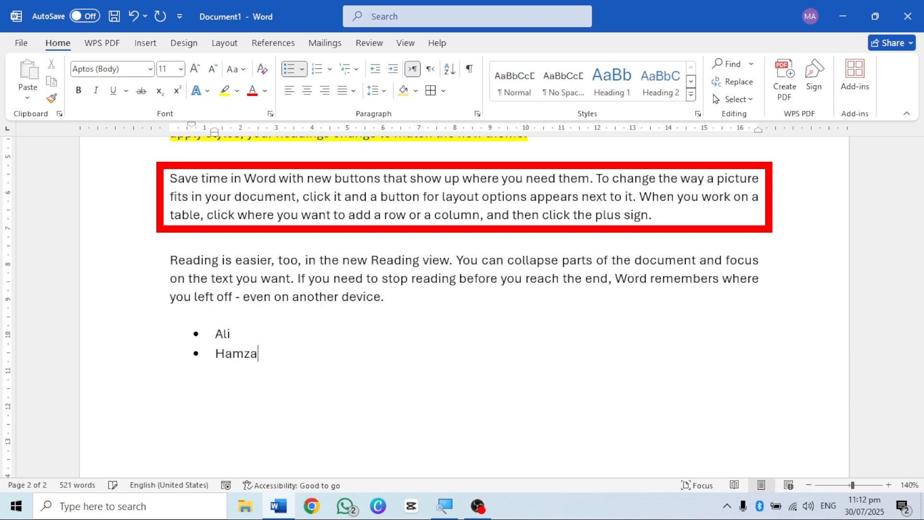
key(Return)
text(Zain)
key(Return)
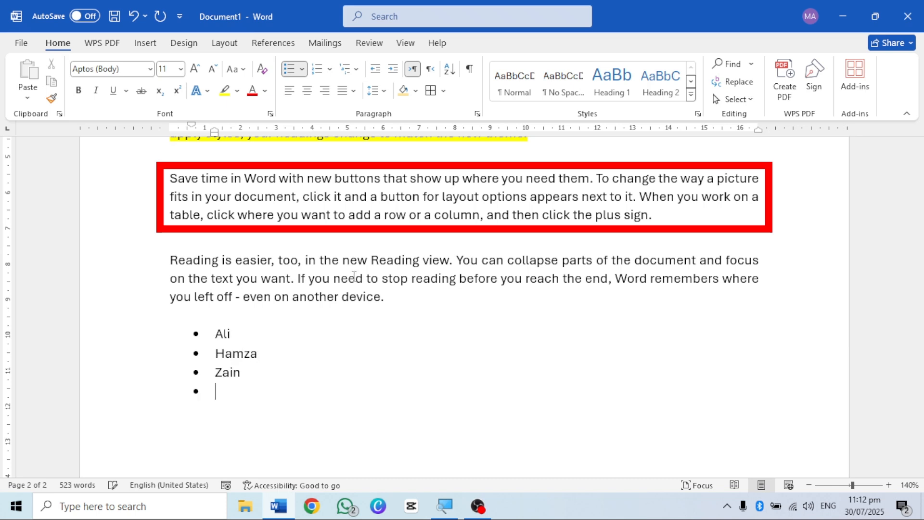
Step: Add four more first names to the bulleted list, one per bullet
text(Adeel)
key(Return)
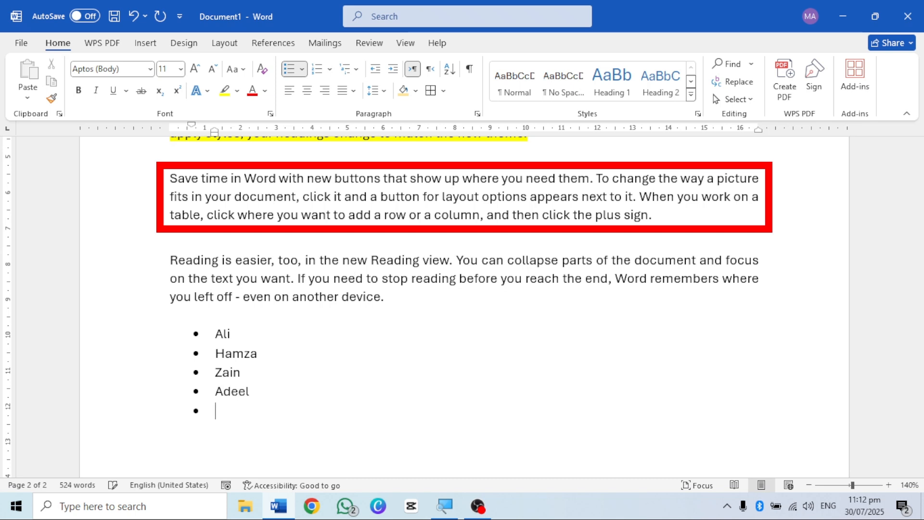
text(Asif)
key(Return)
text(Zaid)
key(Return)
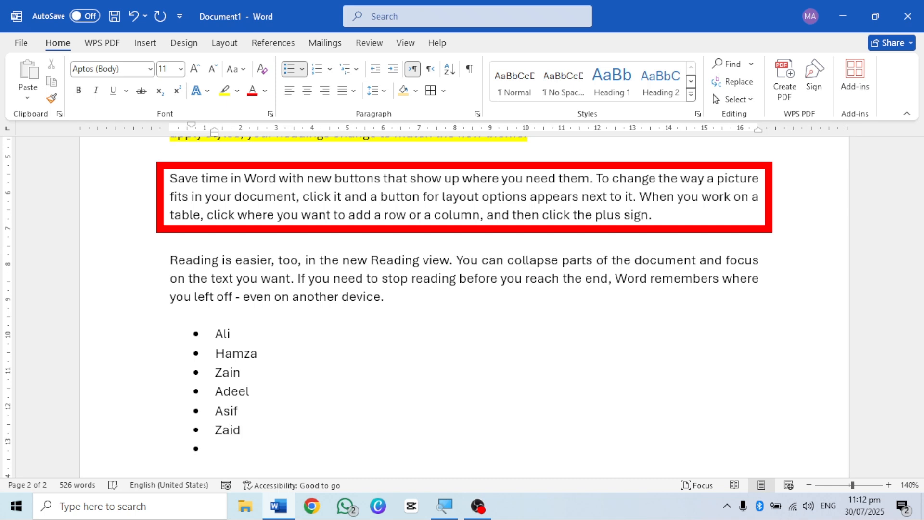
text(Uza)
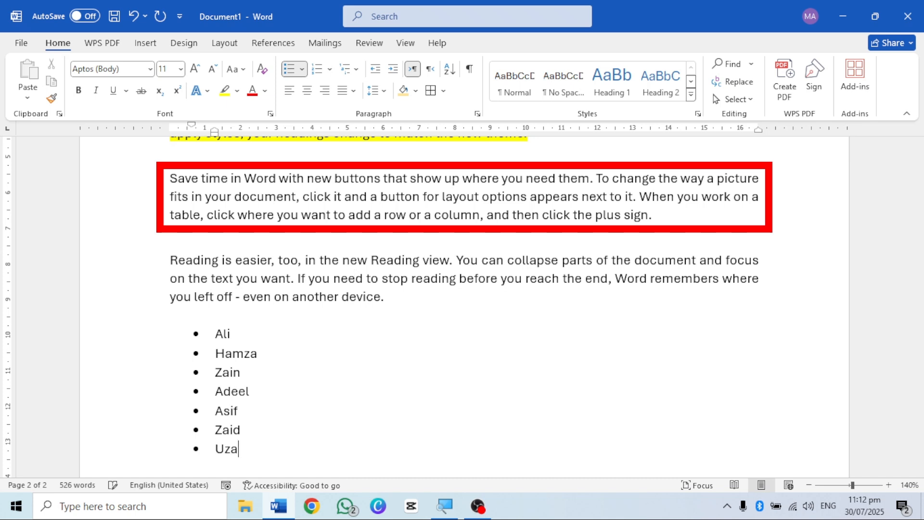
text(ir)
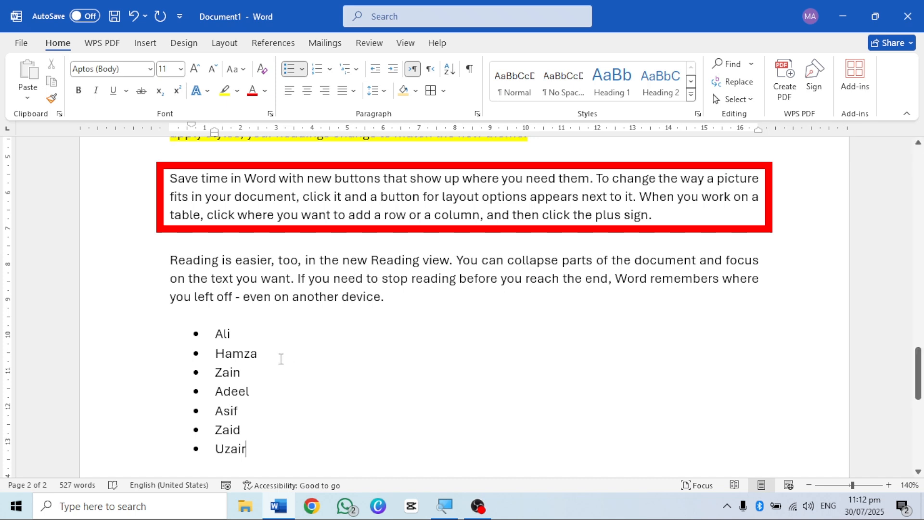
Step: Select all seven names in the bulleted list and open the Sort Text settings for them
scroll(286, 383, down, 4)
scroll(274, 346, up, 1)
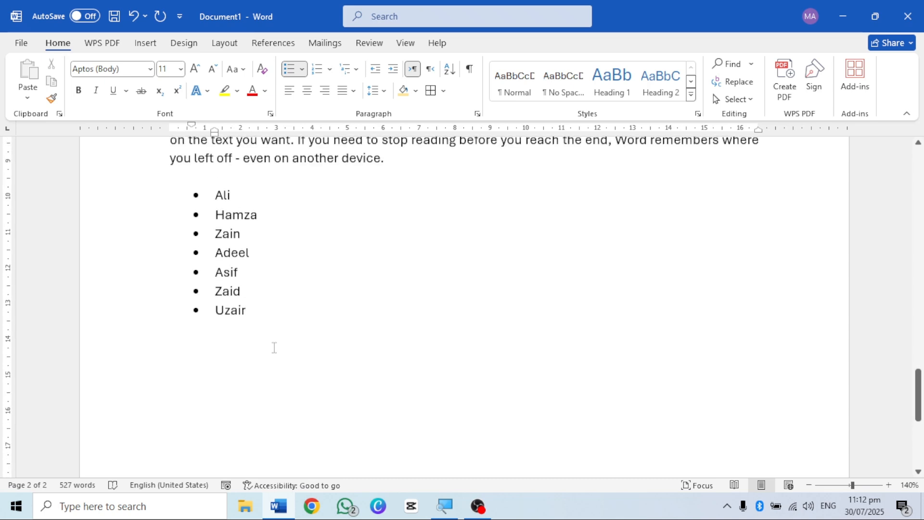
drag(212, 308, 177, 200)
scroll(279, 197, up, 2)
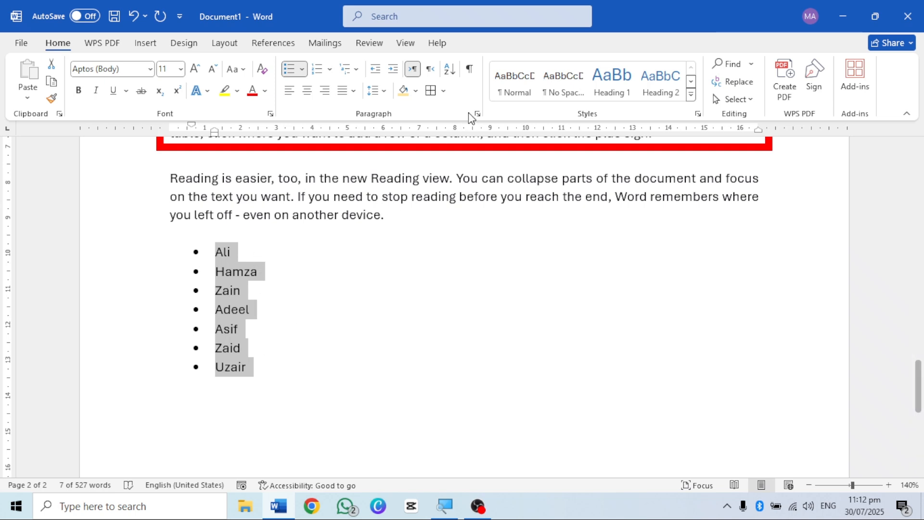
scroll(341, 352, up, 2)
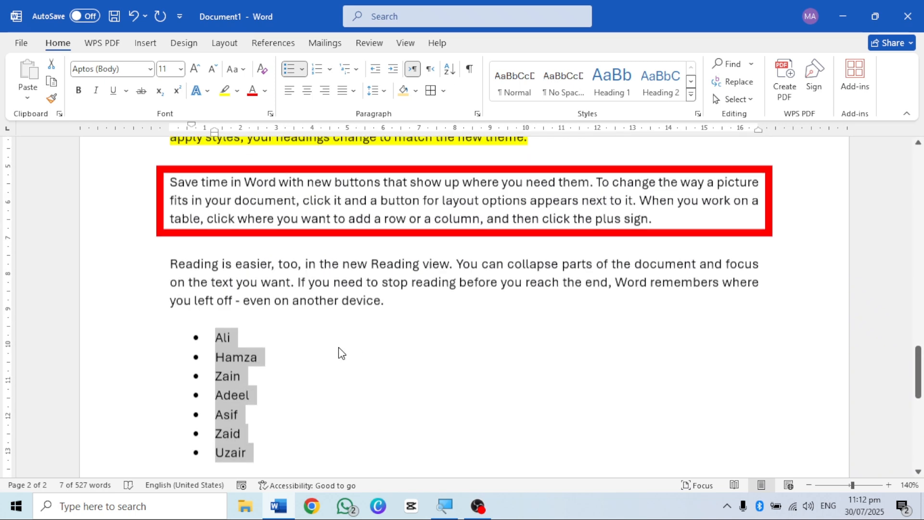
scroll(466, 140, down, 3)
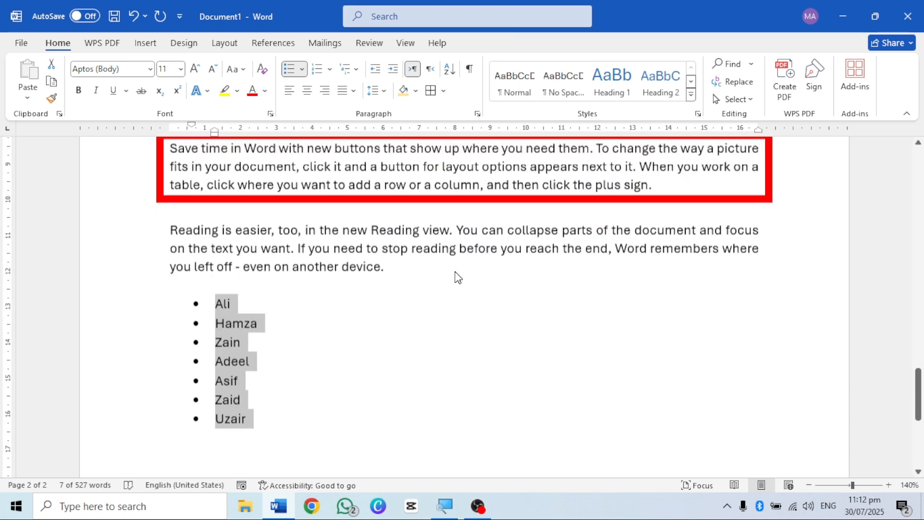
click(449, 69)
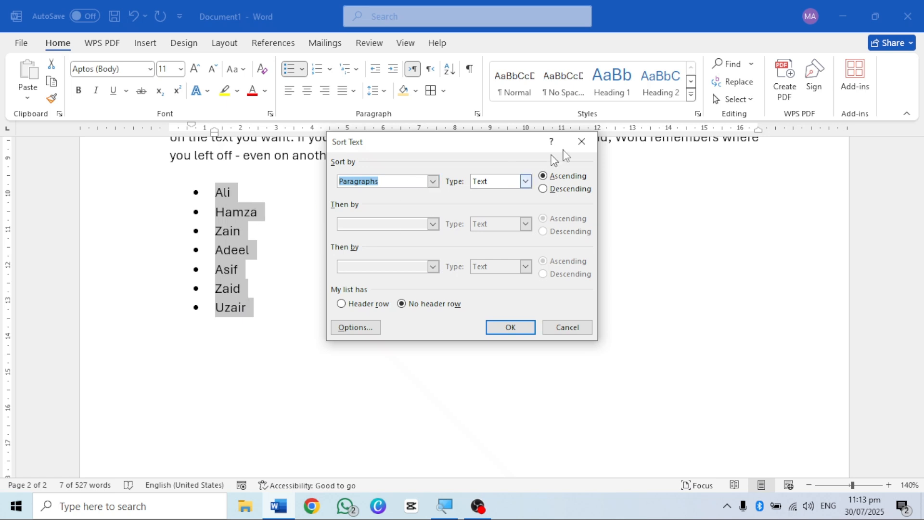
Step: Check which data types the list can be sorted by, leaving the list unsorted
click(526, 182)
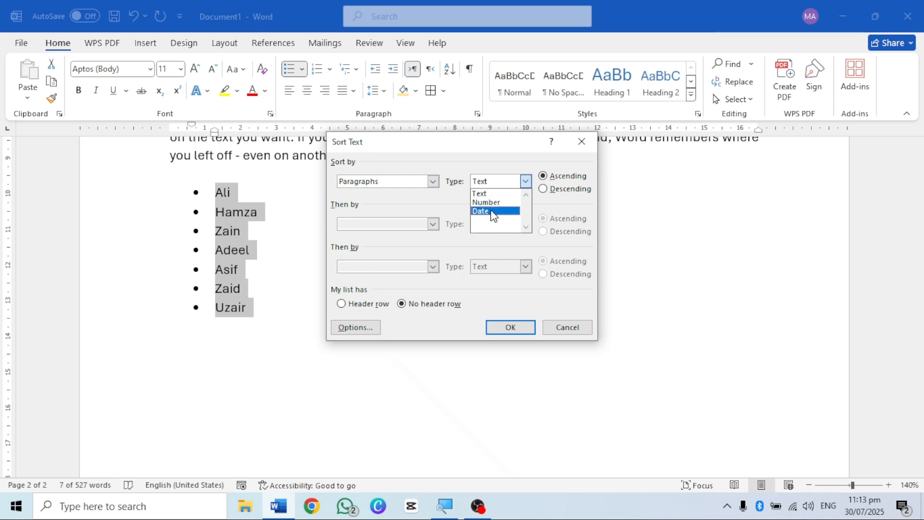
click(526, 182)
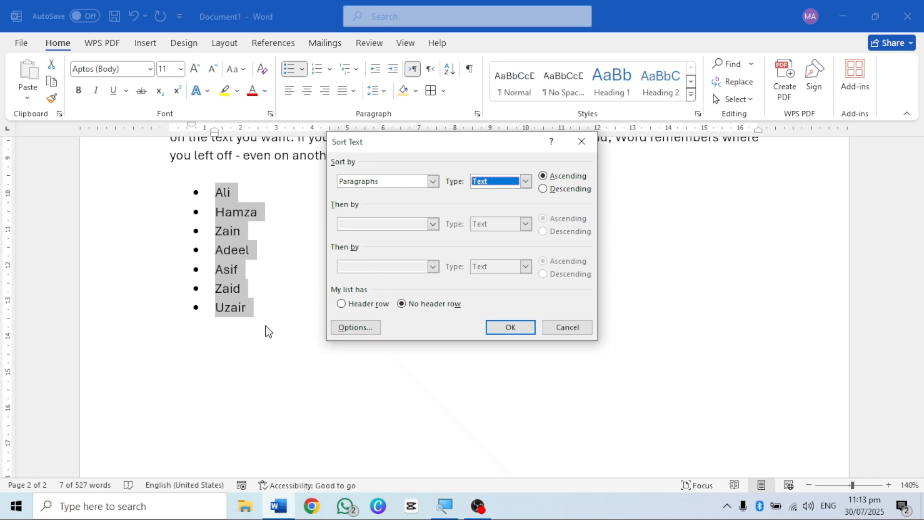
click(567, 328)
Step: Add an unbulleted heading line "Names" directly above the bulleted list
scroll(183, 236, up, 2)
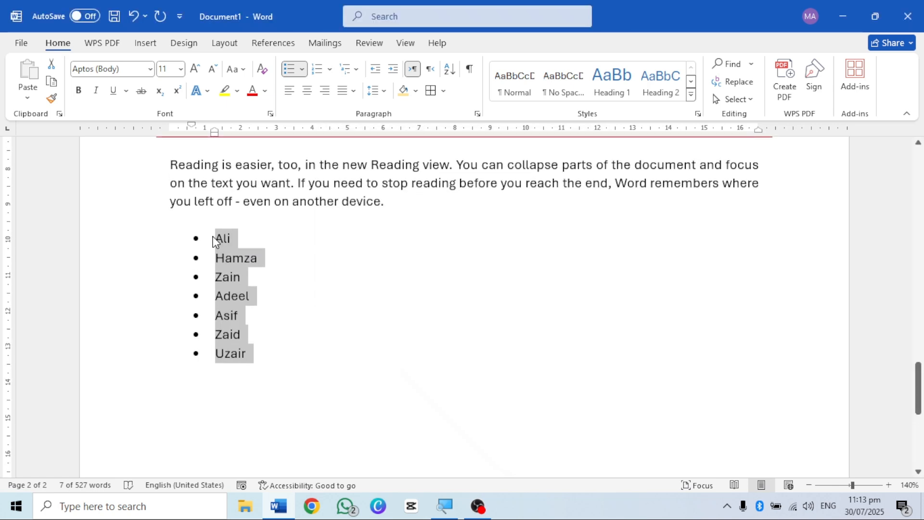
click(216, 238)
key(Return)
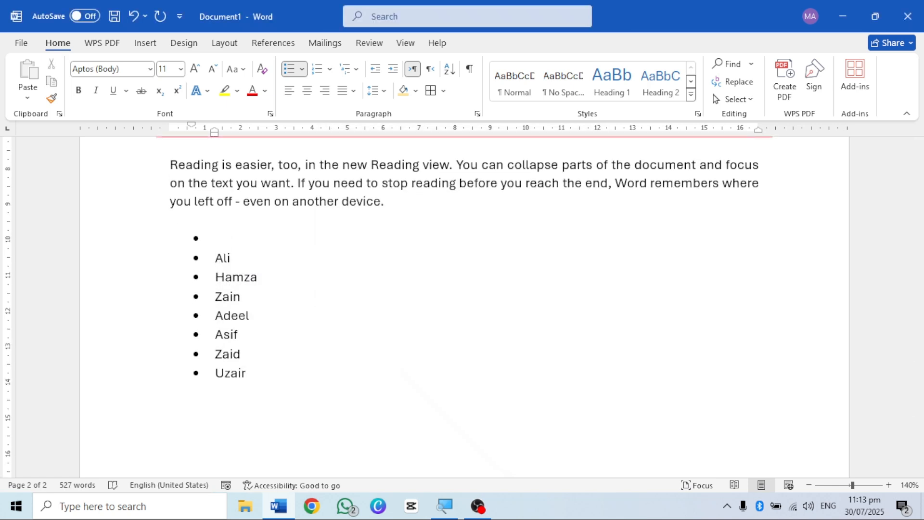
key(BackSpace)
key(BackSpace)
text(Name)
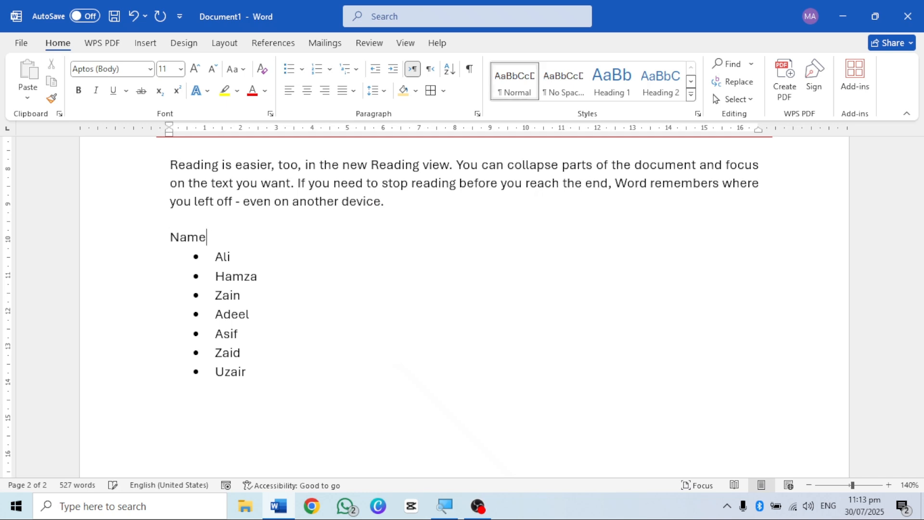
text(s)
Step: Sort the list together with its "Names" heading as text in ascending order, treating the heading as a header row
drag(260, 375, 152, 242)
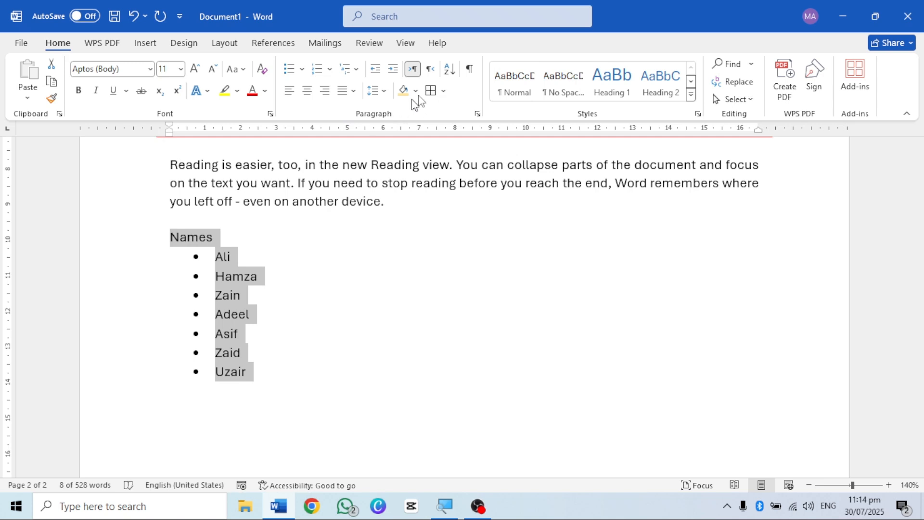
click(450, 69)
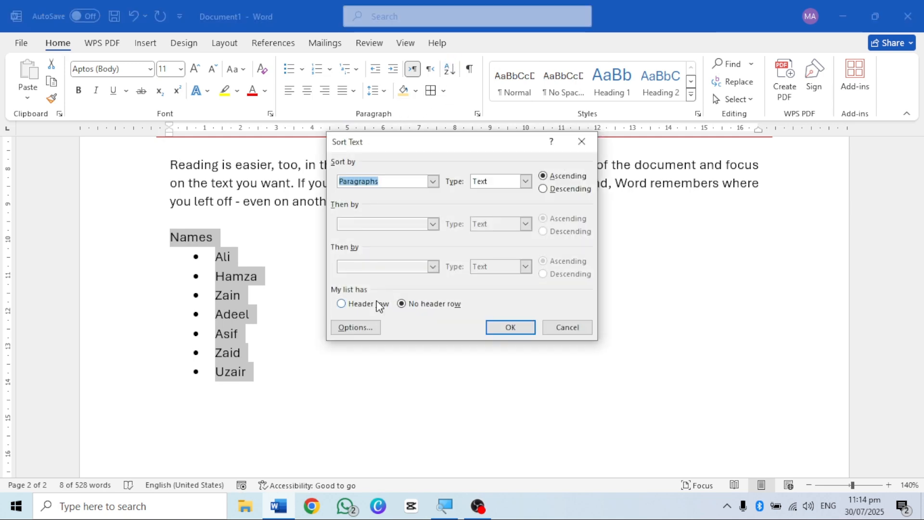
click(351, 308)
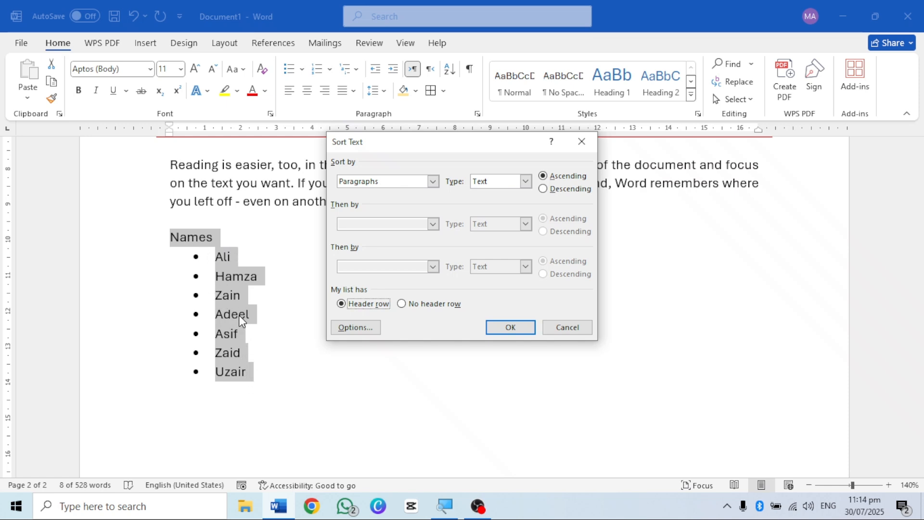
click(491, 327)
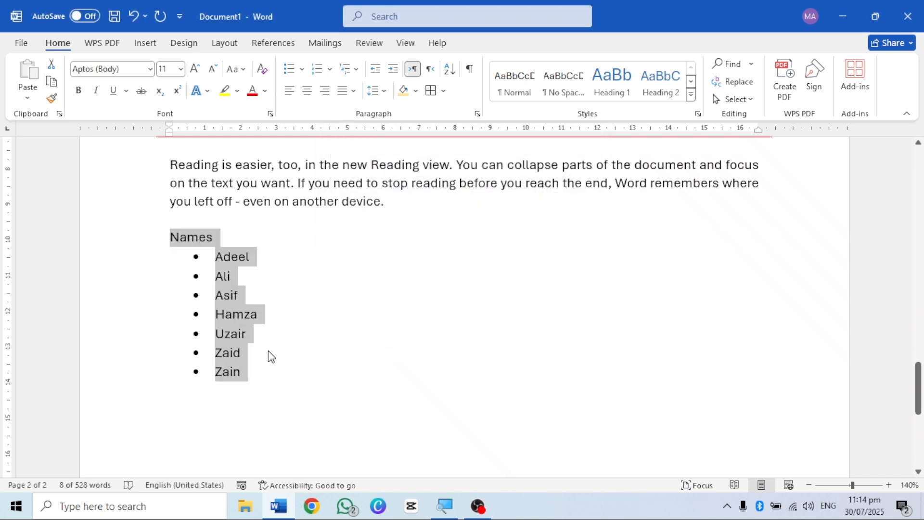
double_click(267, 352)
click(238, 292)
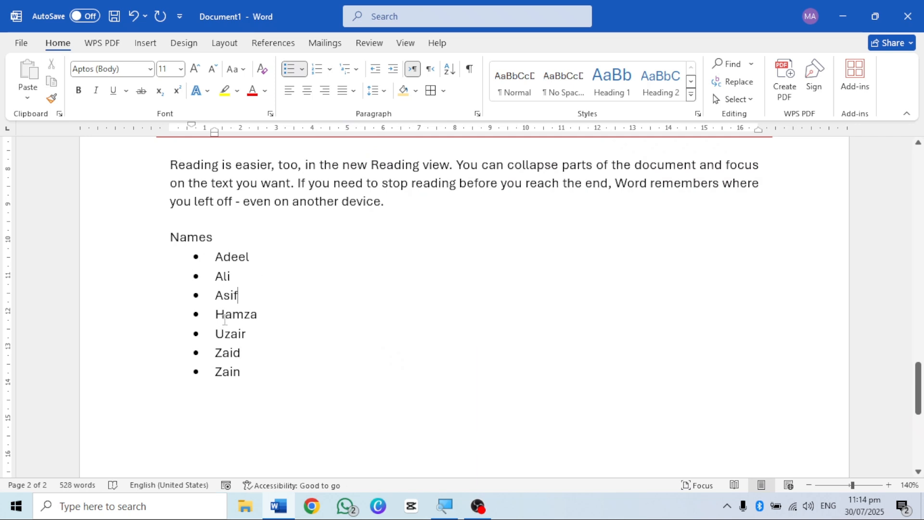
click(249, 371)
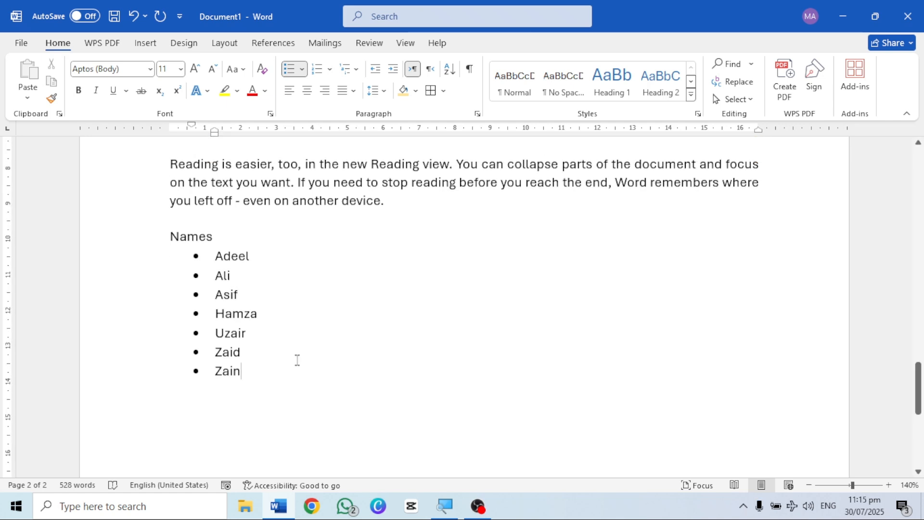
Step: Add one more first name as a new bullet at the end of the sorted list
scroll(296, 361, down, 1)
scroll(238, 337, up, 1)
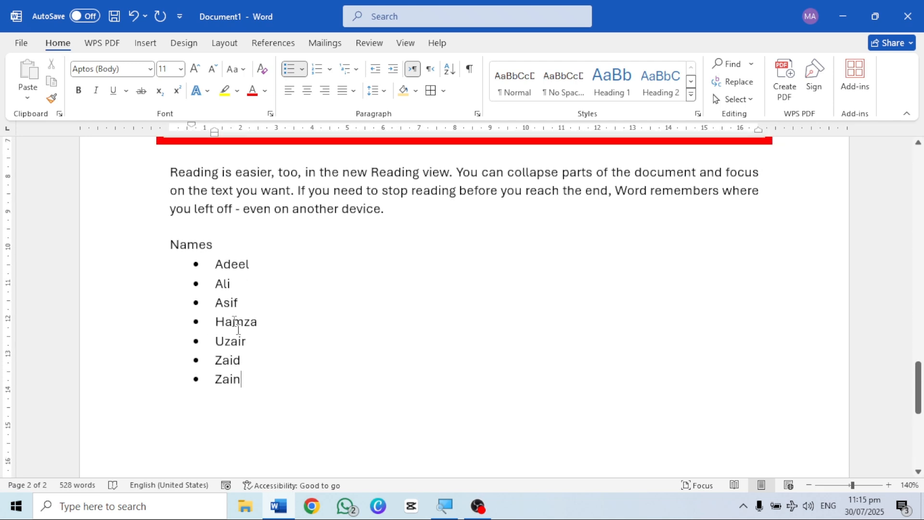
scroll(251, 343, down, 1)
scroll(251, 343, down, 1)
scroll(252, 342, up, 1)
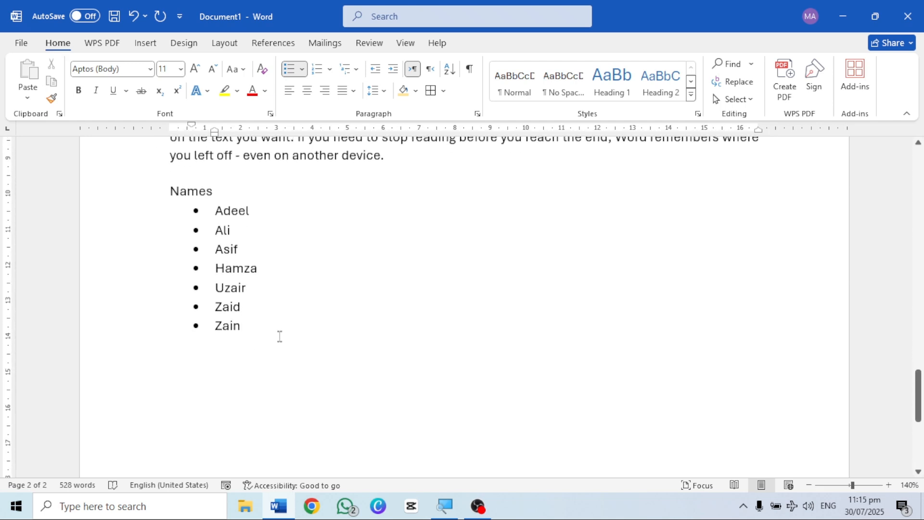
click(250, 329)
key(Return)
text(Dan)
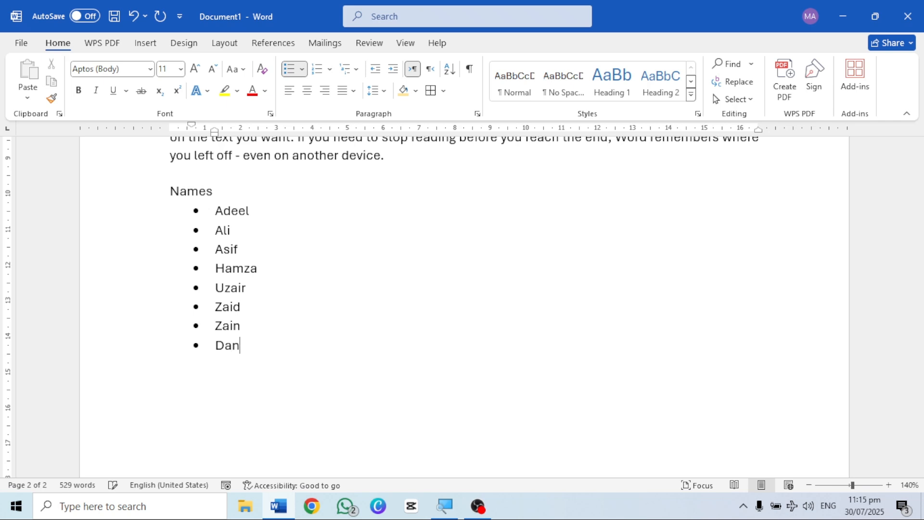
text(iyal)
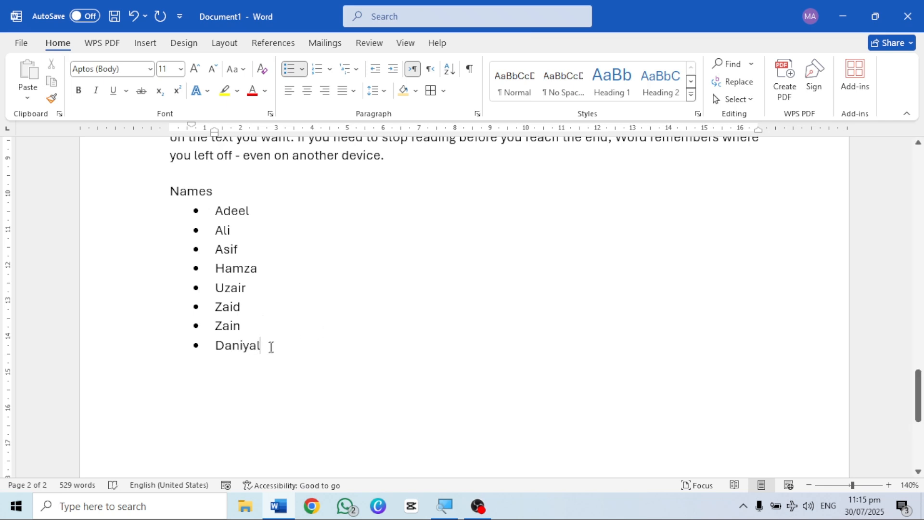
Step: Remove the bullets from the eight names below the heading and sort them as text in descending order with no header row
drag(264, 347, 212, 210)
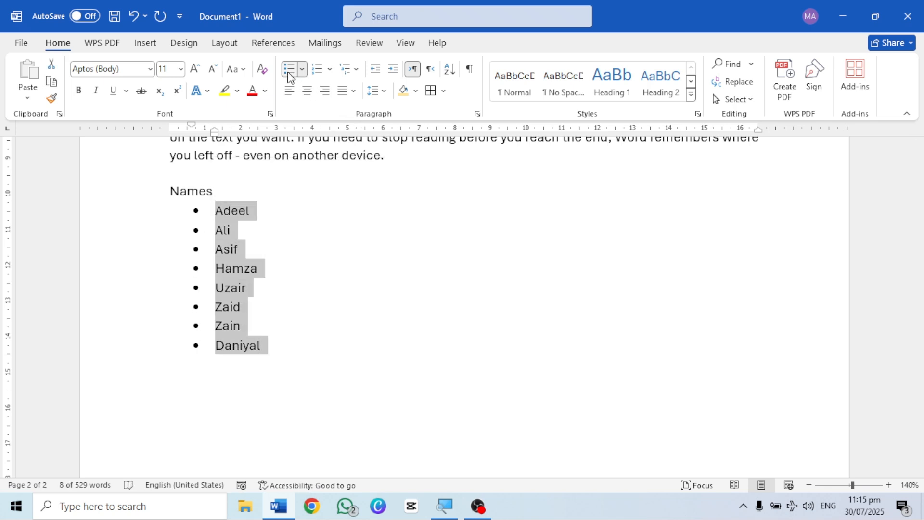
click(288, 69)
click(449, 69)
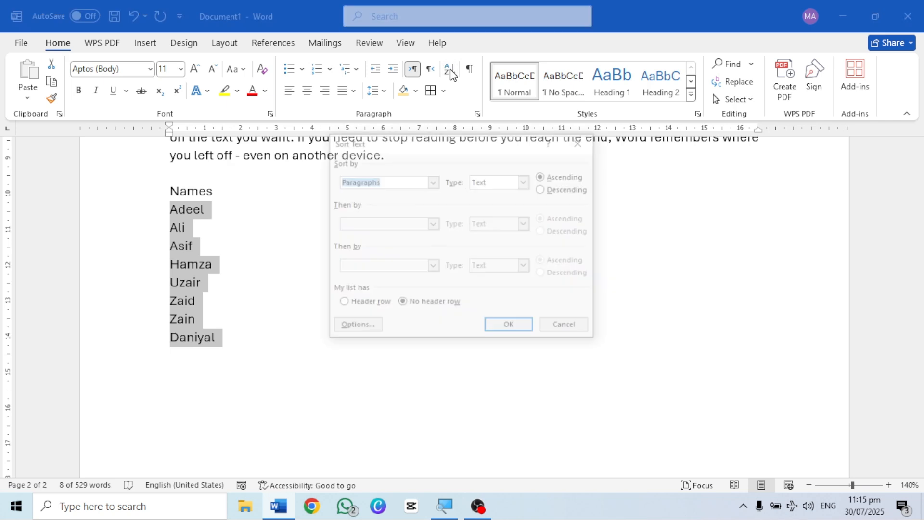
click(543, 189)
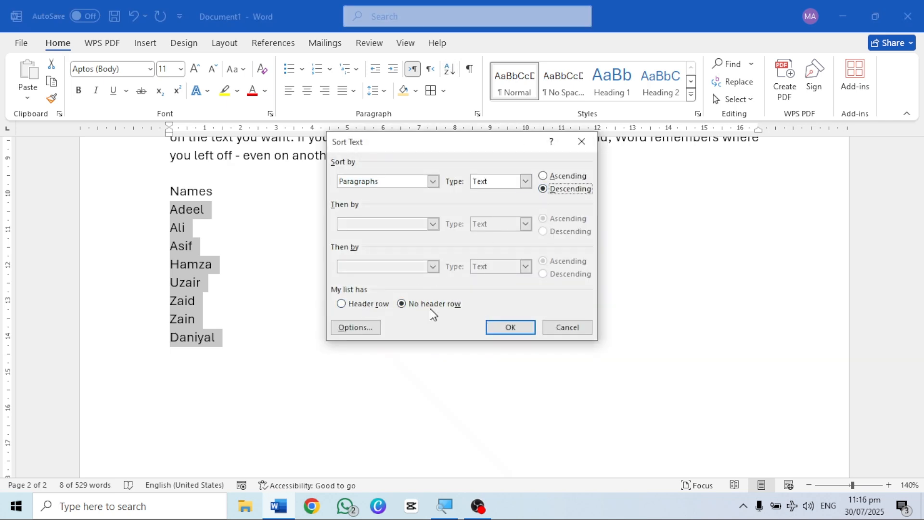
click(498, 328)
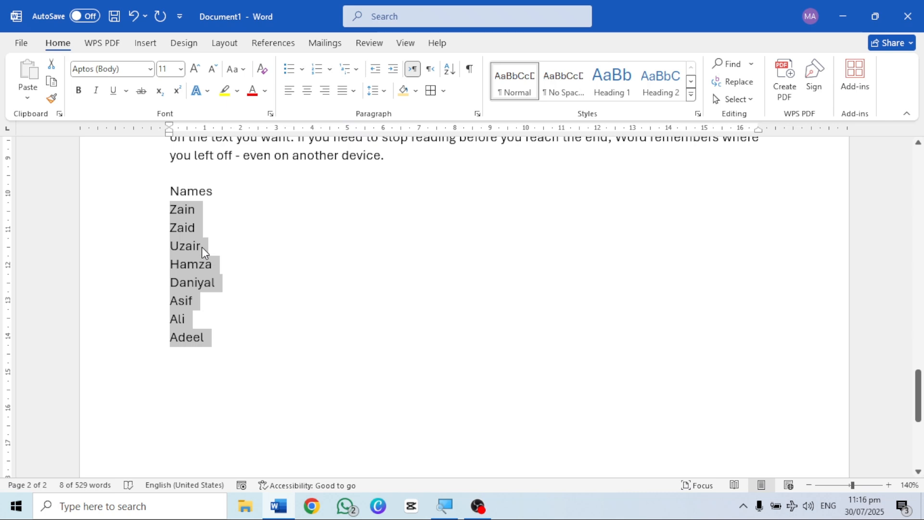
click(214, 343)
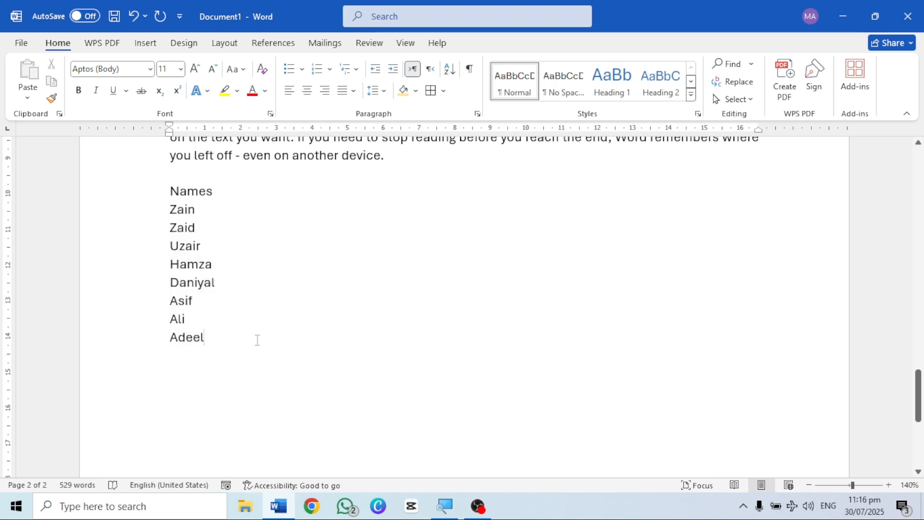
Step: Enter the last first name of the list again on a new line below it
scroll(254, 341, up, 1)
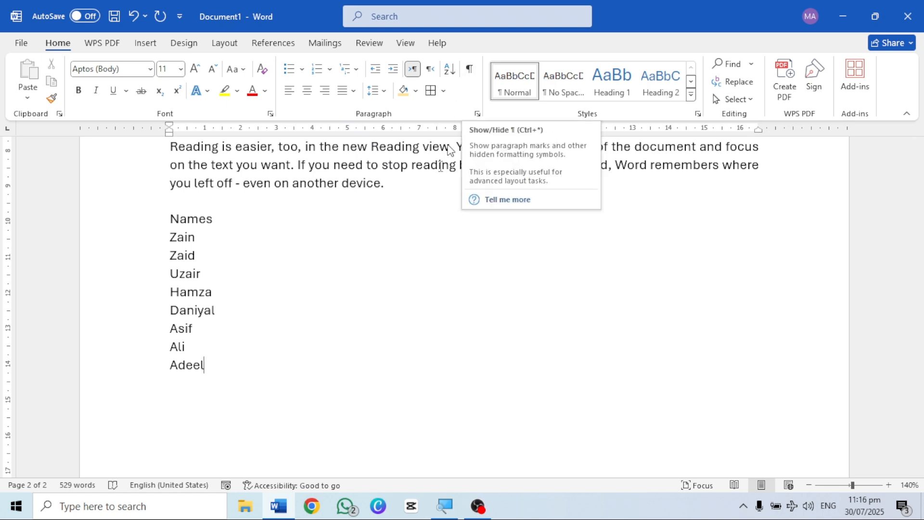
scroll(366, 309, down, 1)
scroll(259, 345, up, 1)
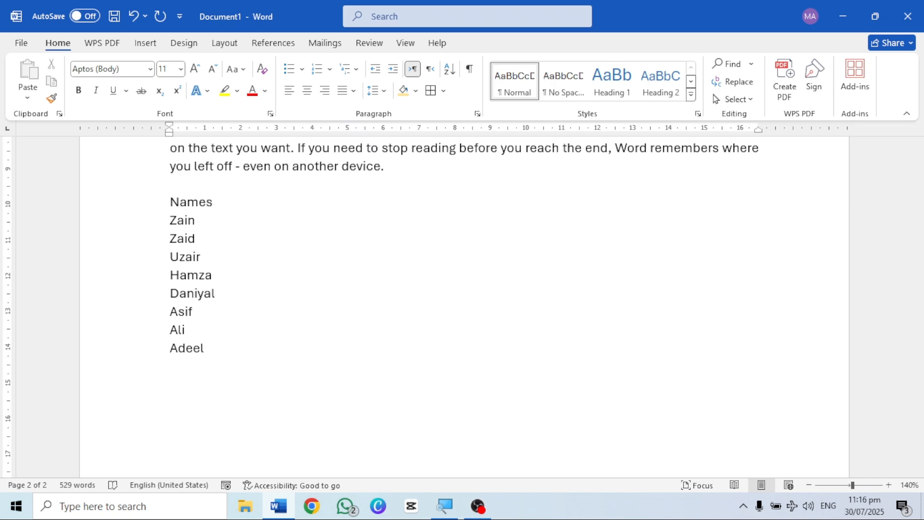
key(Return)
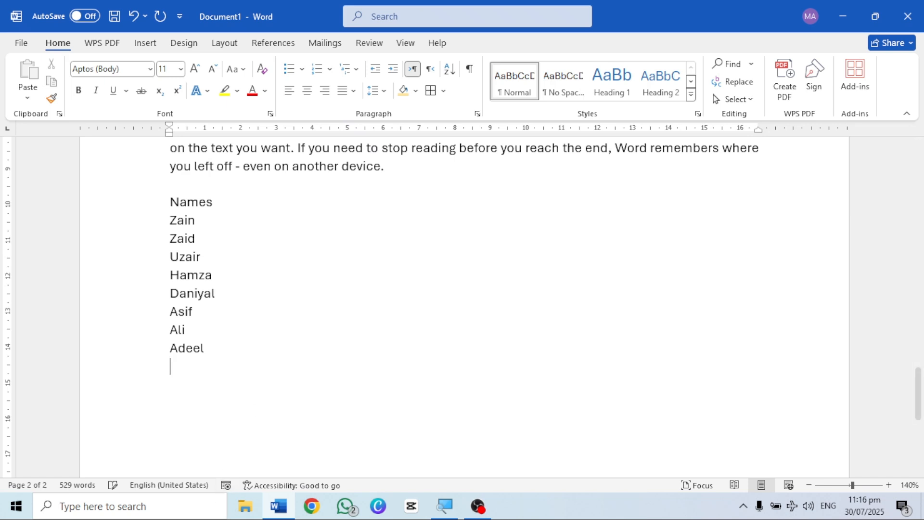
text(Adeel)
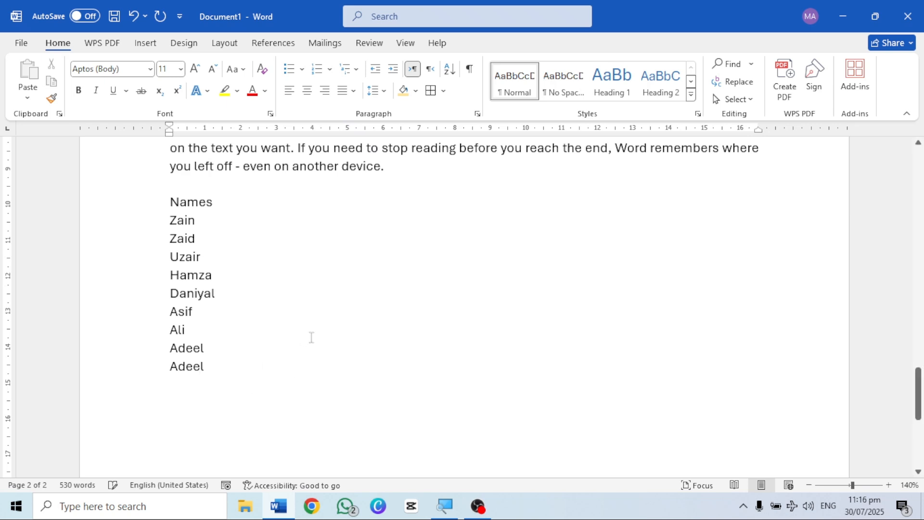
Step: Put the number 2 after both copies of the last name, using two tabs in the first line and spaces in the second
click(298, 347)
key(Tab)
key(Tab)
text(2)
click(282, 366)
key(Tab)
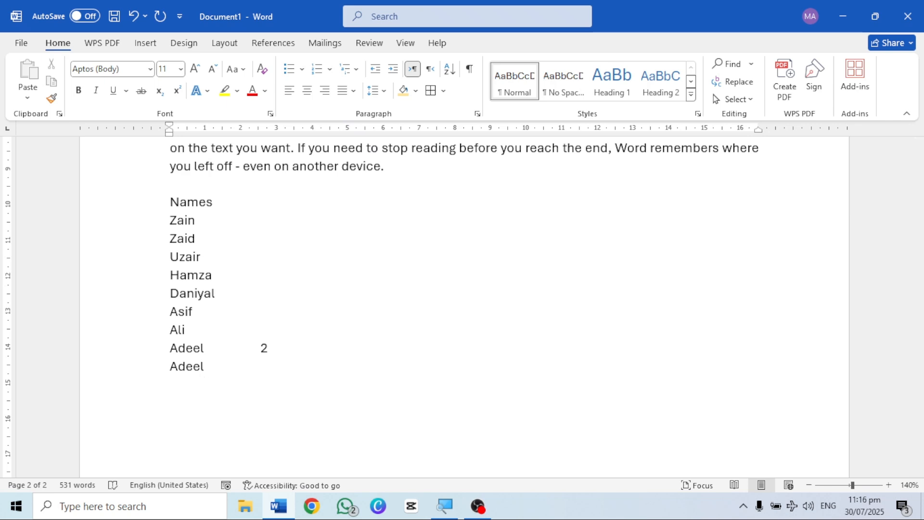
text(2)
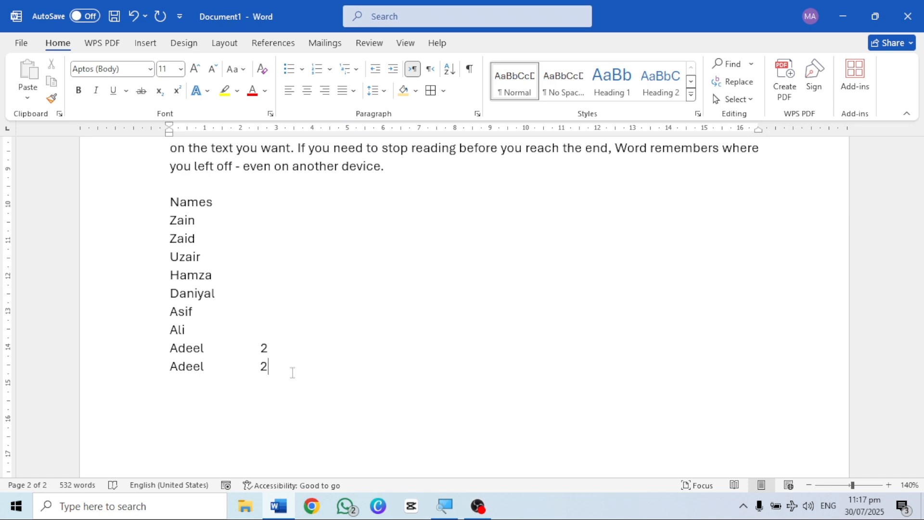
Step: Show the hidden formatting marks and look over the space and paragraph marks throughout the page
click(471, 70)
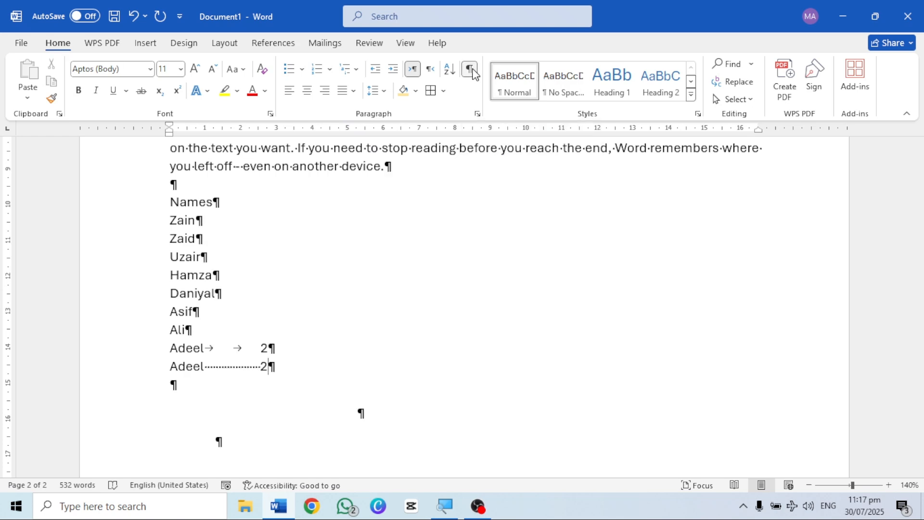
scroll(338, 338, up, 5)
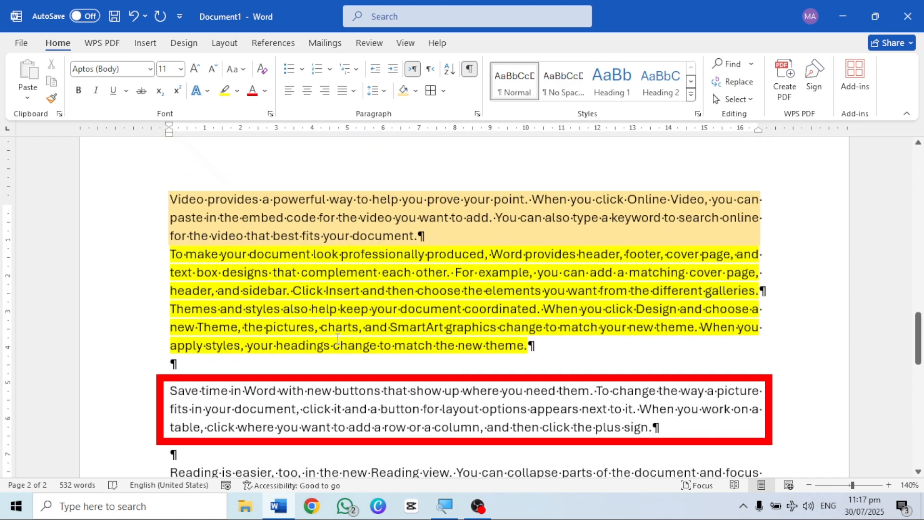
scroll(338, 338, down, 3)
scroll(338, 339, up, 1)
scroll(338, 338, down, 2)
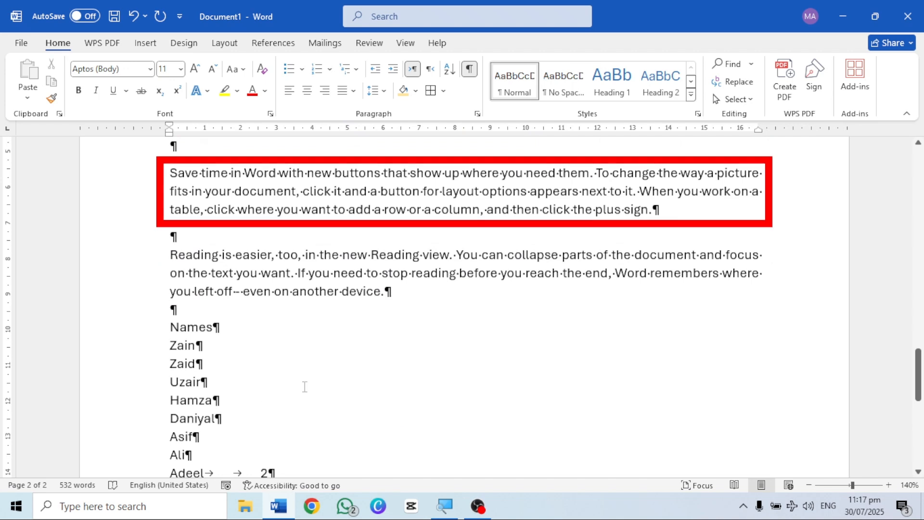
scroll(305, 387, down, 2)
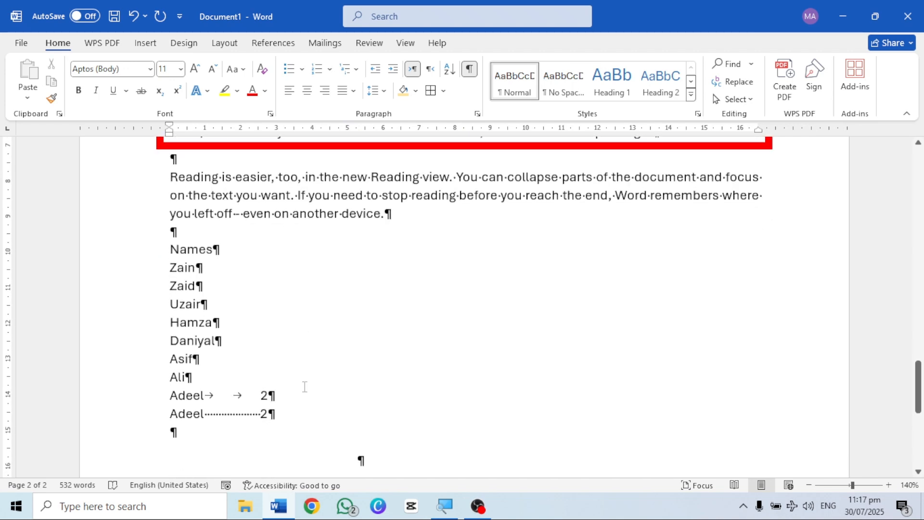
scroll(305, 387, up, 3)
scroll(304, 386, down, 4)
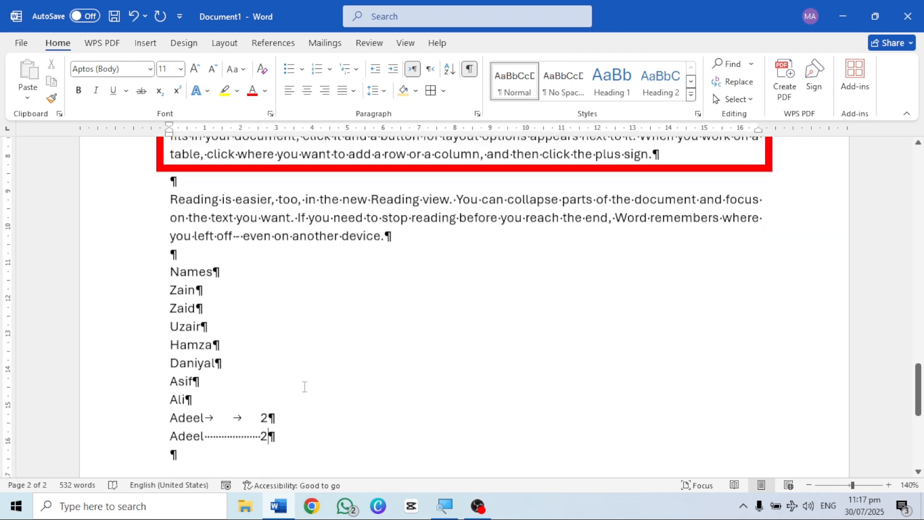
scroll(305, 386, down, 1)
scroll(195, 363, down, 1)
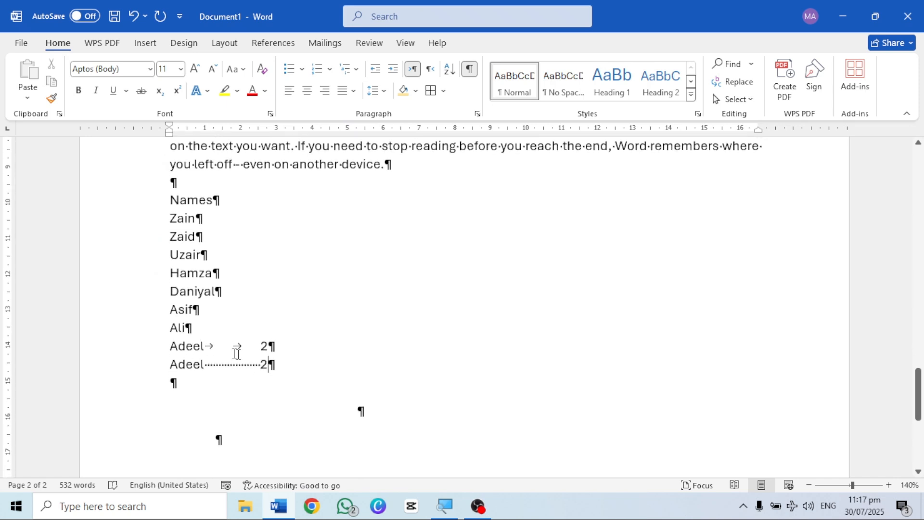
Step: Zoom in to 230% and compare the tab and space marks in the two repeated-name lines
scroll(221, 299, up, 9)
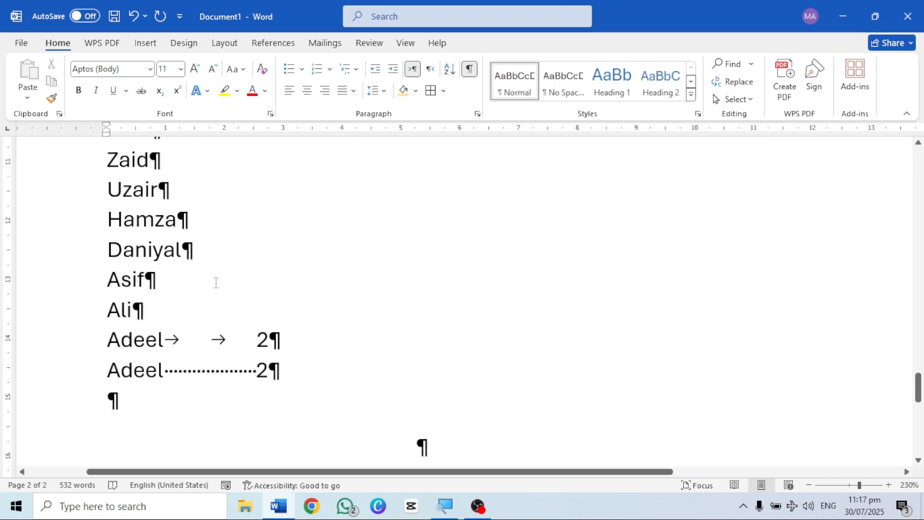
scroll(218, 289, up, 1)
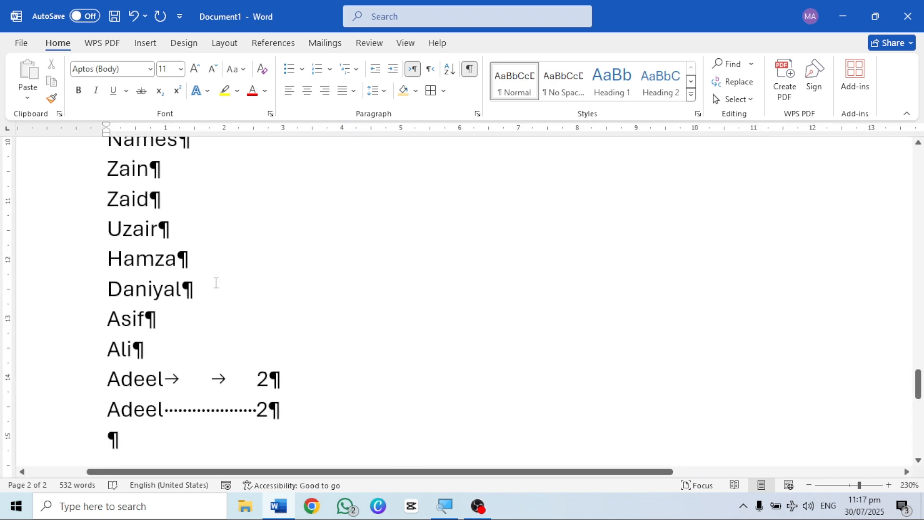
scroll(262, 340, down, 3)
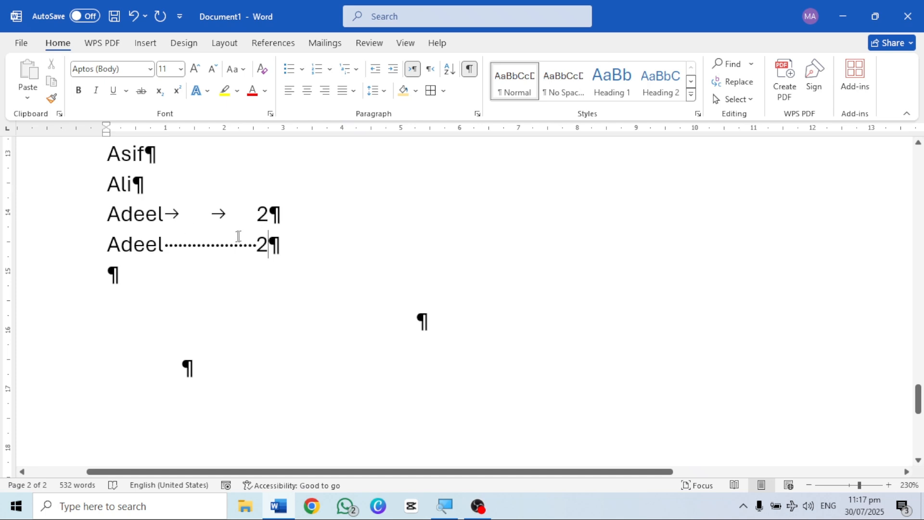
Step: Look over the marks in the bordered and plain paragraphs, hide the formatting marks again, and restore the zoom to 120%
scroll(201, 245, up, 1)
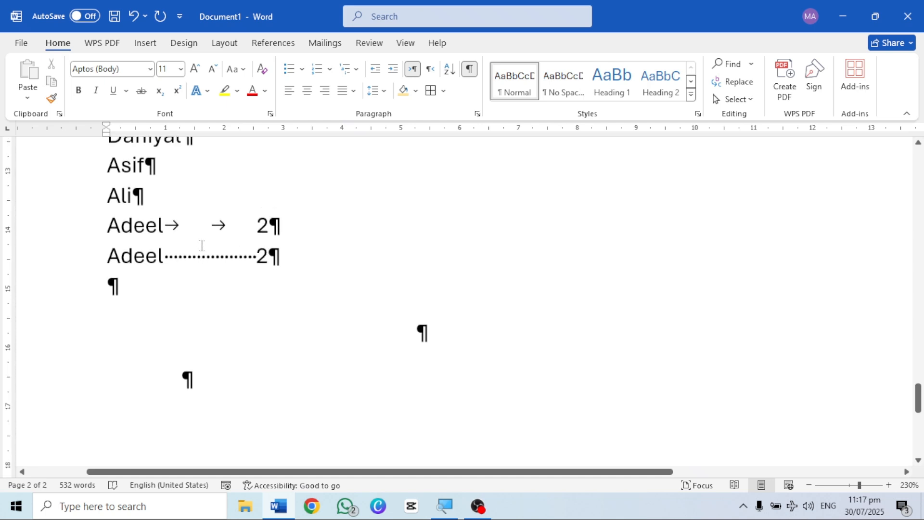
scroll(196, 287, up, 10)
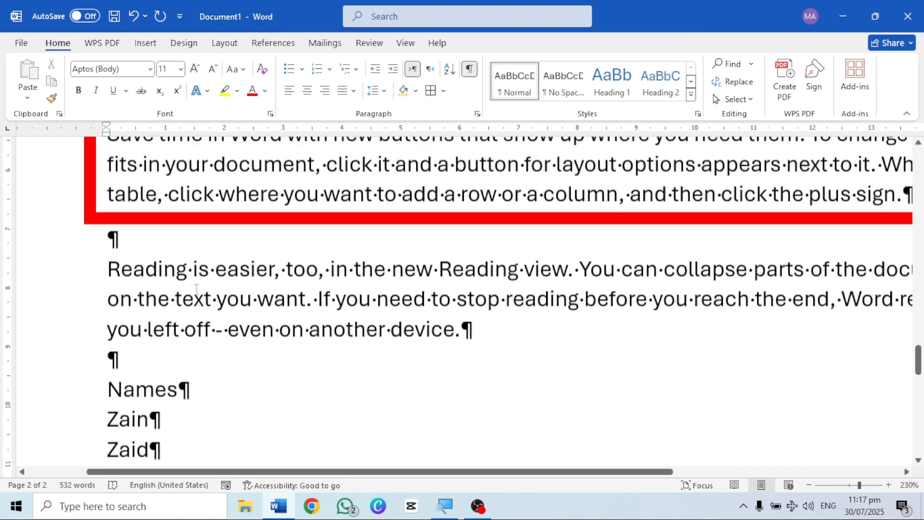
scroll(243, 414, down, 1)
scroll(243, 414, up, 1)
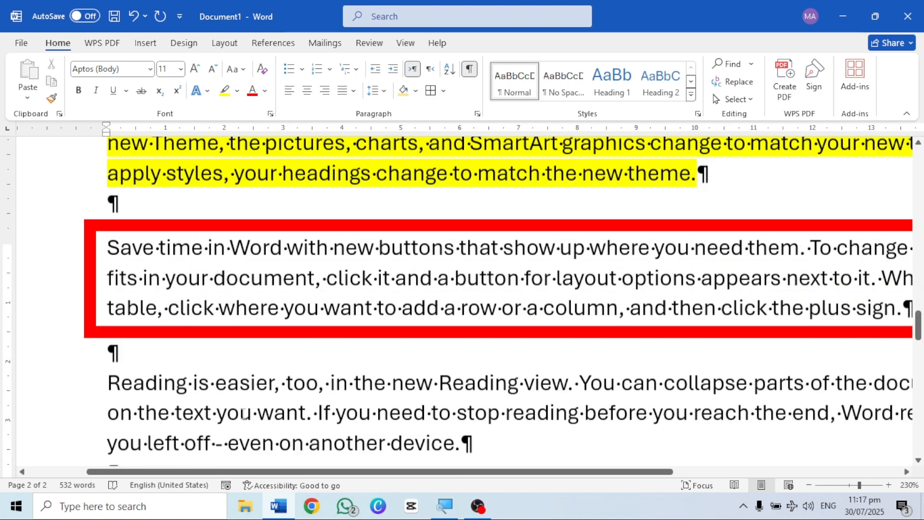
scroll(243, 414, down, 8)
scroll(243, 414, down, 10)
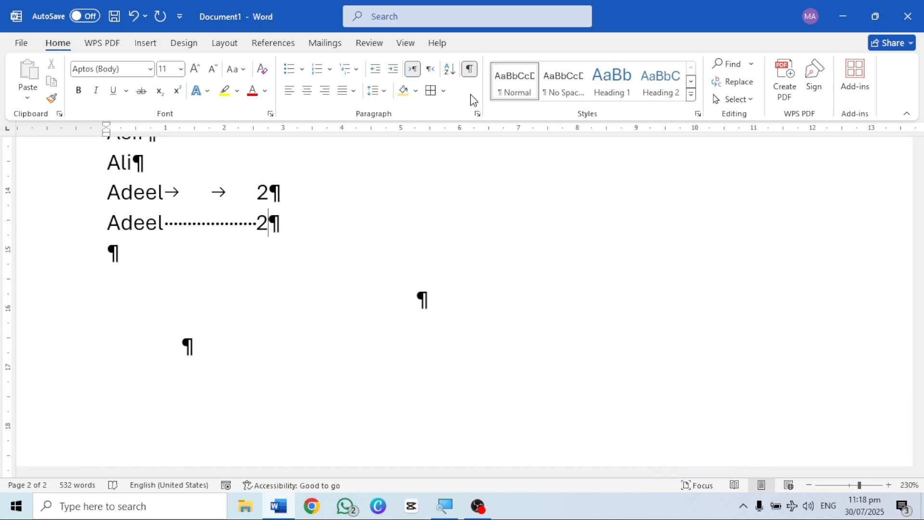
click(471, 69)
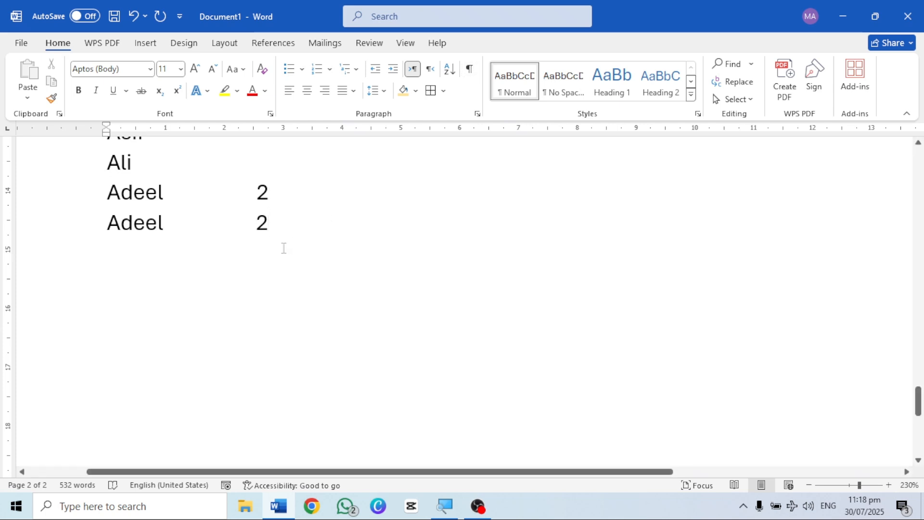
scroll(284, 248, down, 2)
scroll(283, 248, down, 4)
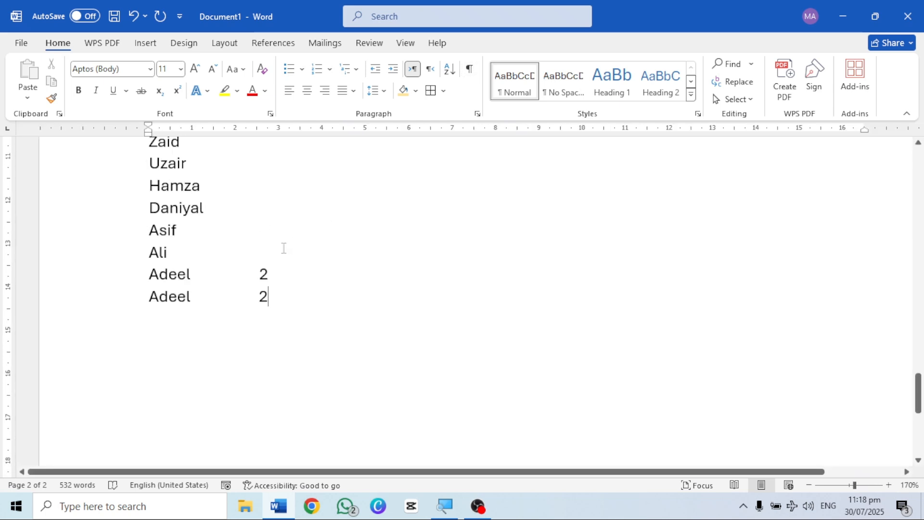
scroll(284, 248, down, 5)
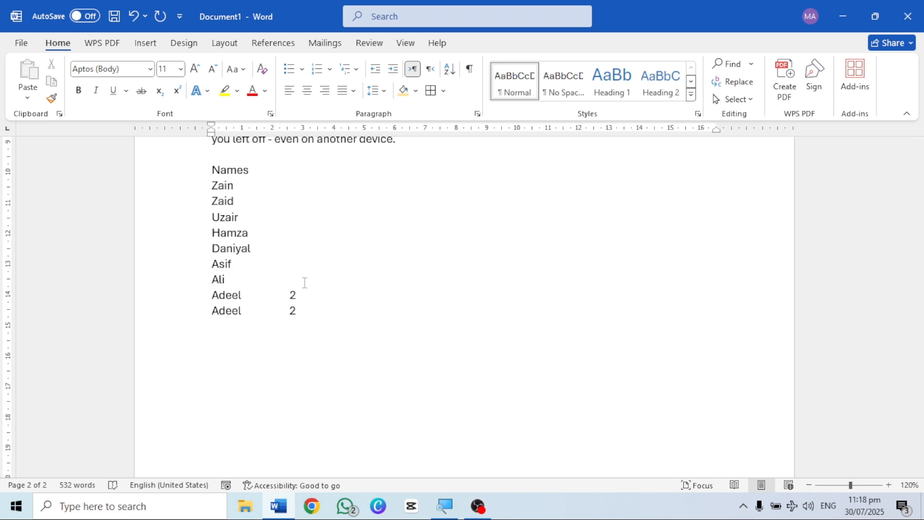
Step: Add two blank lines below the last name in the list and view the available Change Case options
scroll(304, 282, up, 1)
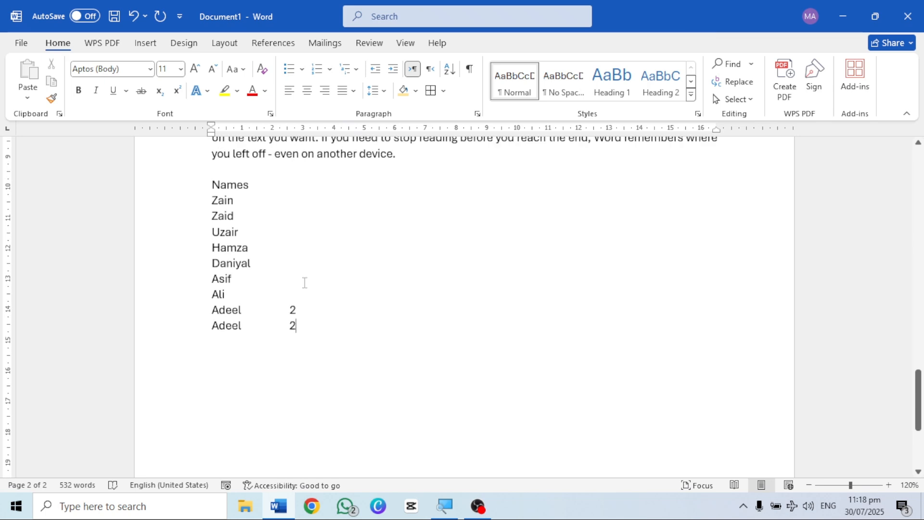
scroll(305, 282, up, 1)
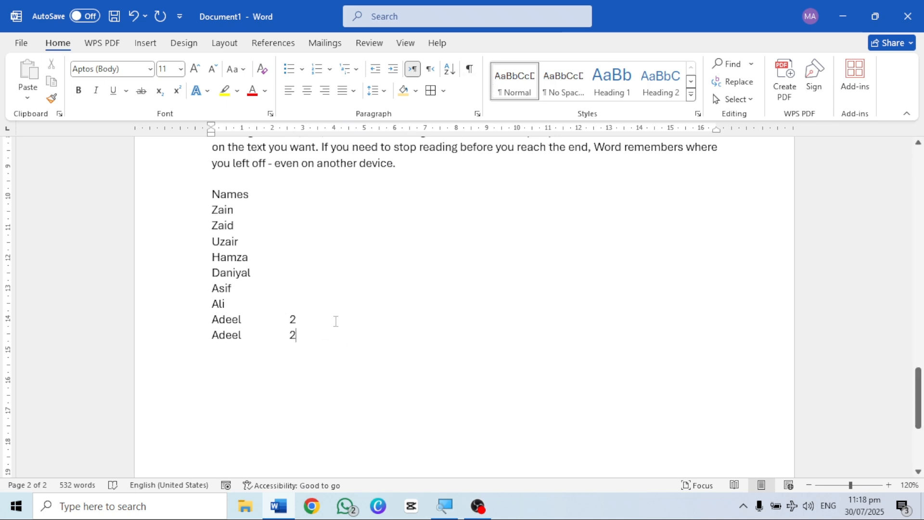
scroll(336, 321, up, 1)
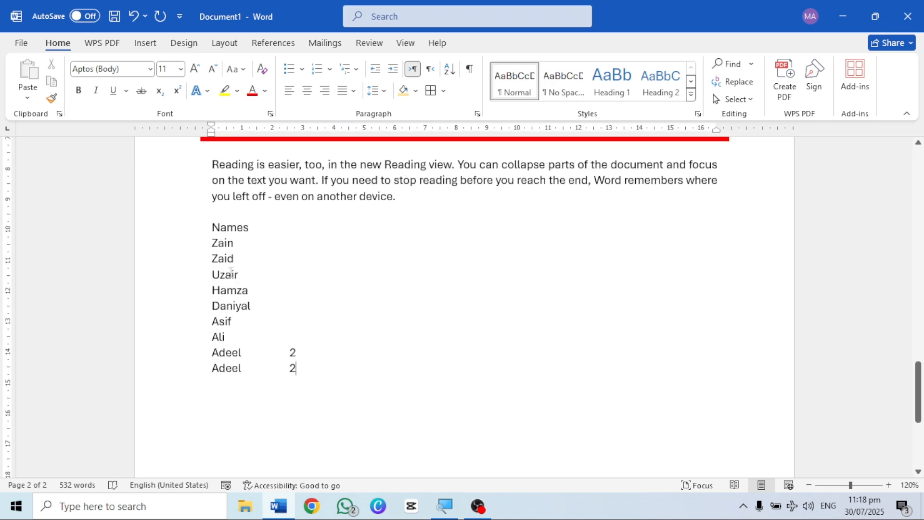
scroll(298, 272, up, 2)
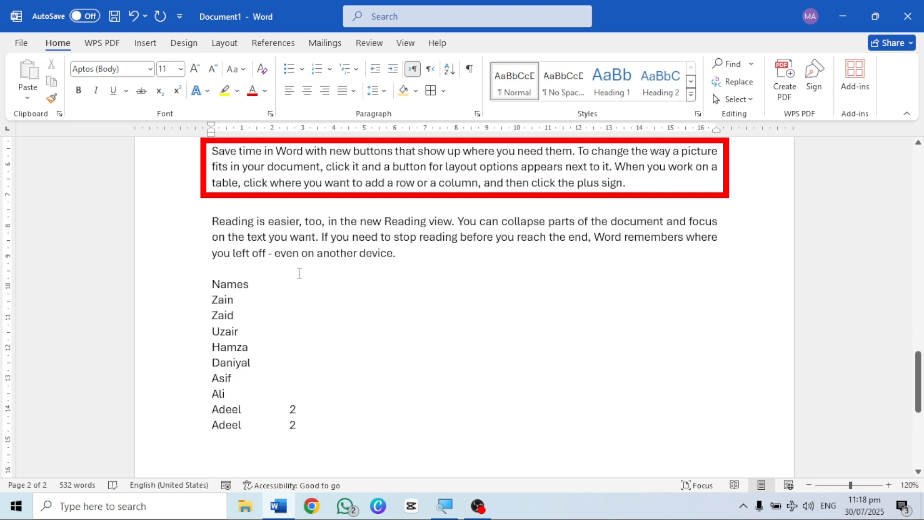
scroll(327, 360, down, 2)
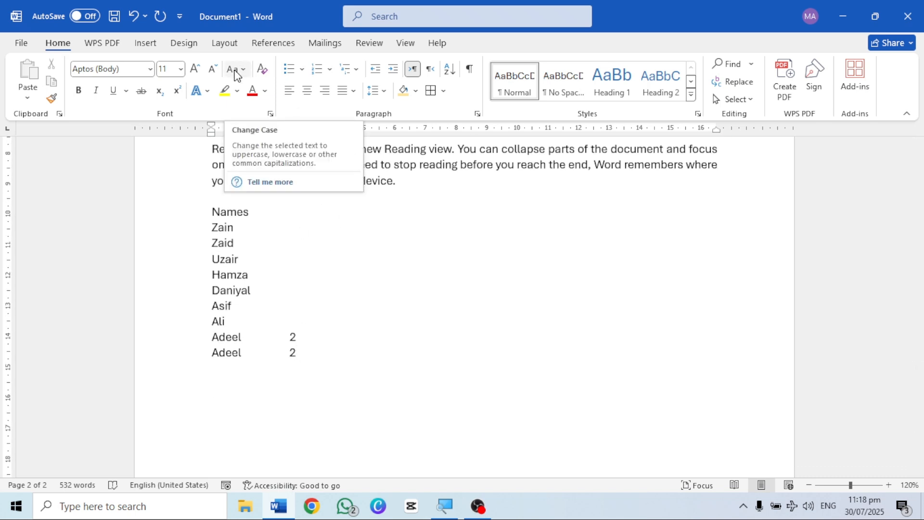
key(Return)
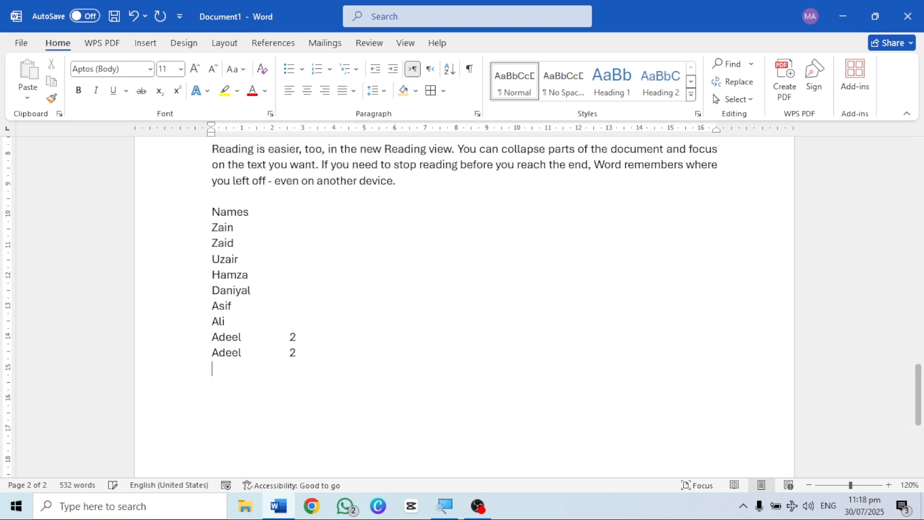
click(237, 73)
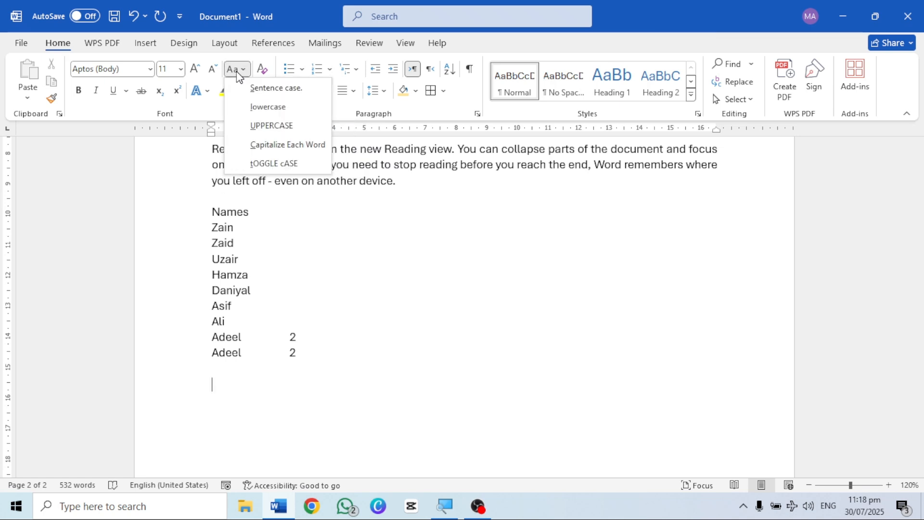
click(303, 373)
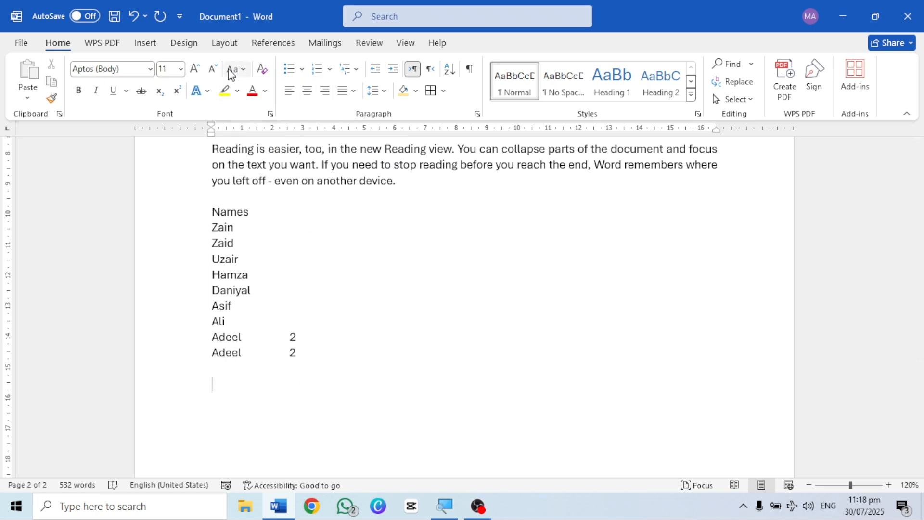
Step: Select the whole "Reading is easier" paragraph below the red-bordered one and convert it to UPPERCASE
scroll(275, 391, up, 2)
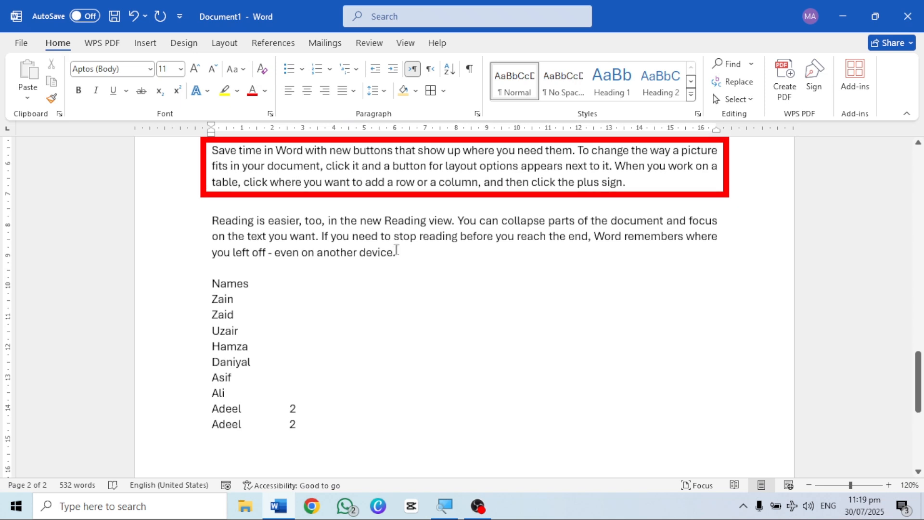
drag(399, 253, 212, 221)
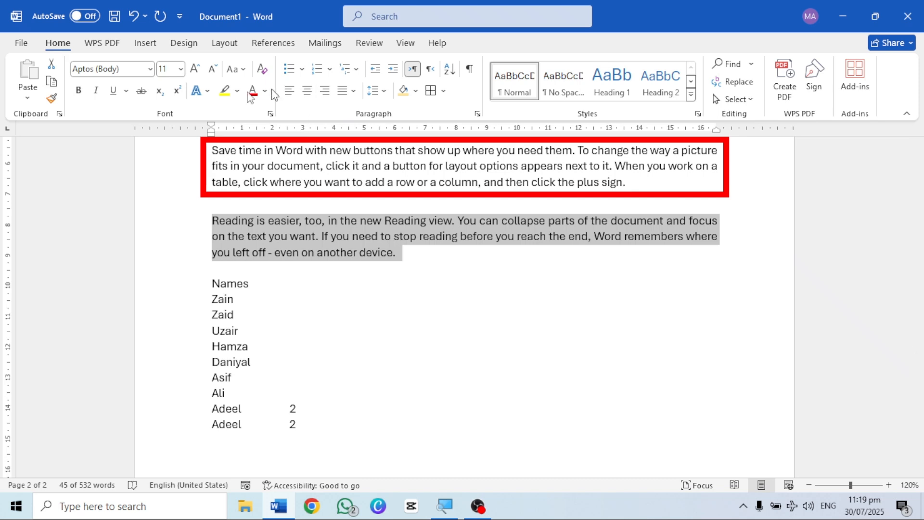
click(243, 76)
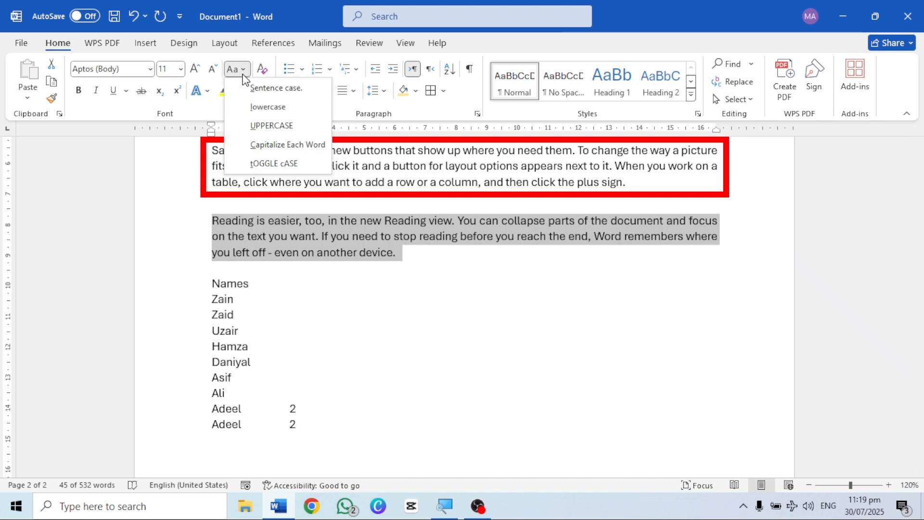
click(276, 126)
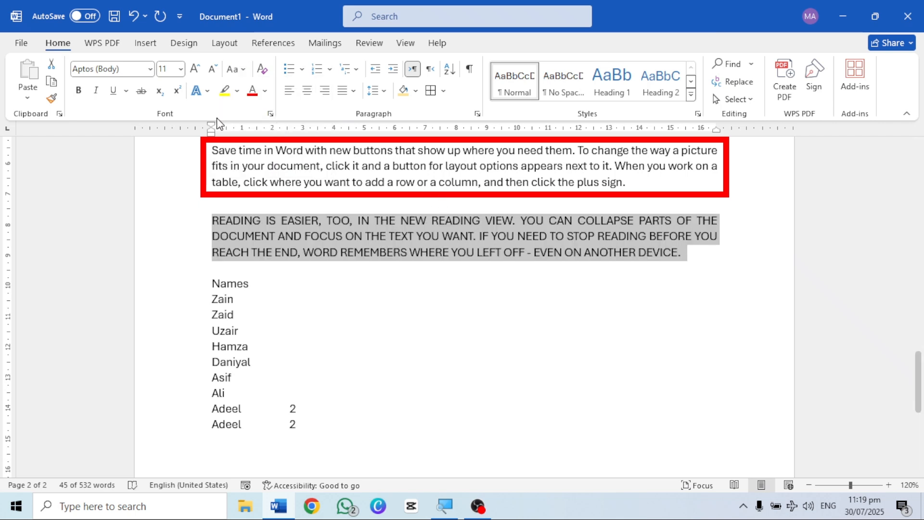
Step: Convert the selected "Reading is easier" paragraph first to lowercase and then to Sentence case
click(235, 70)
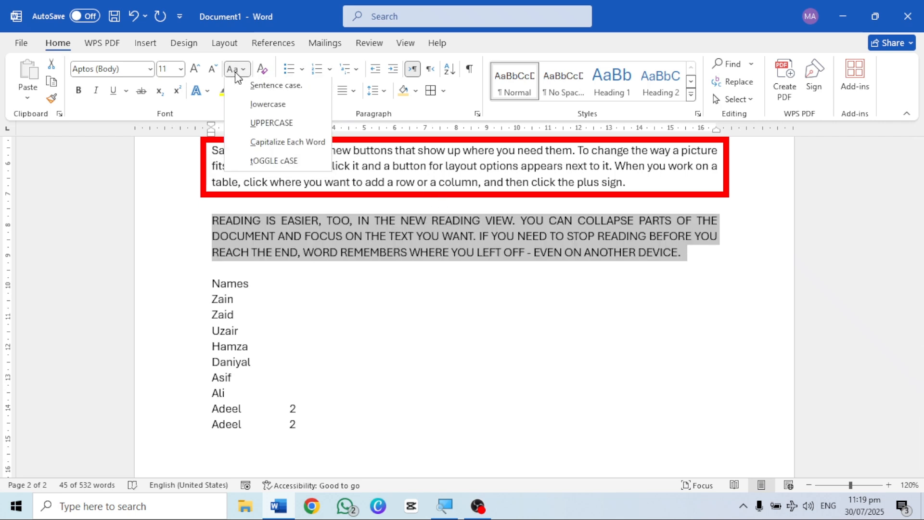
click(264, 110)
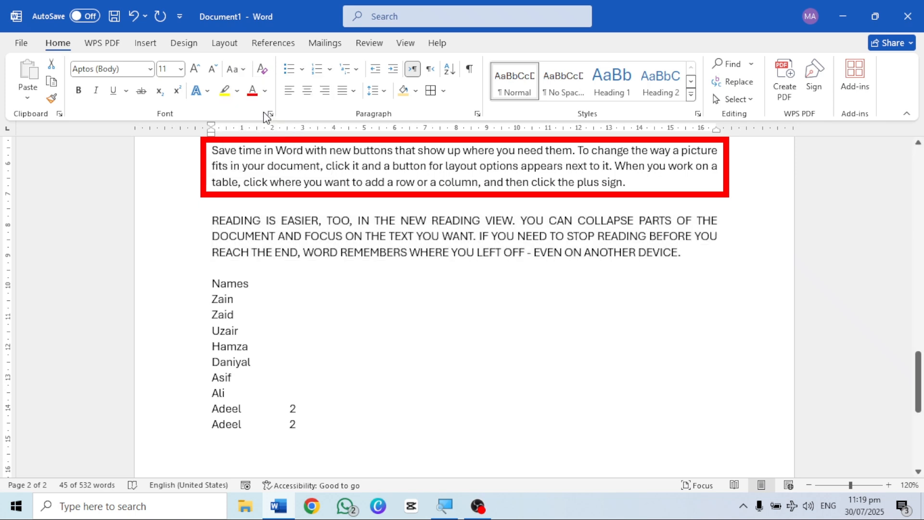
click(239, 72)
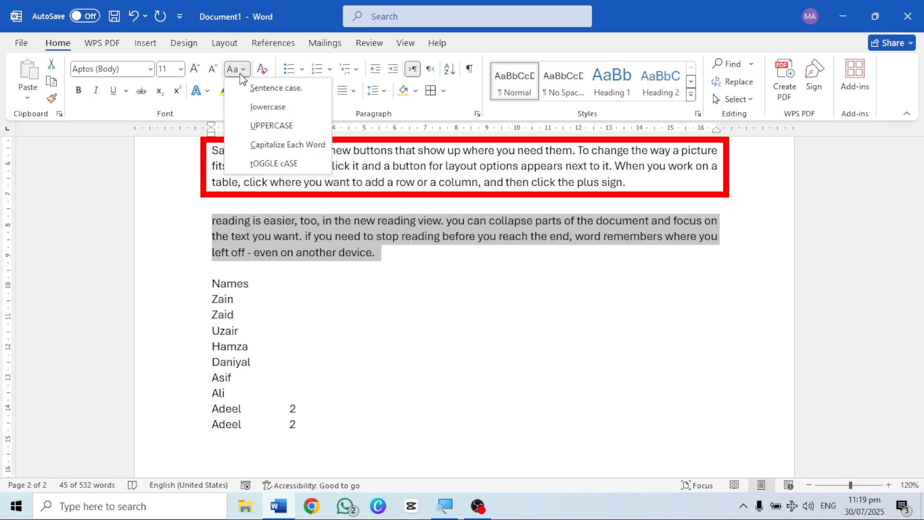
click(265, 92)
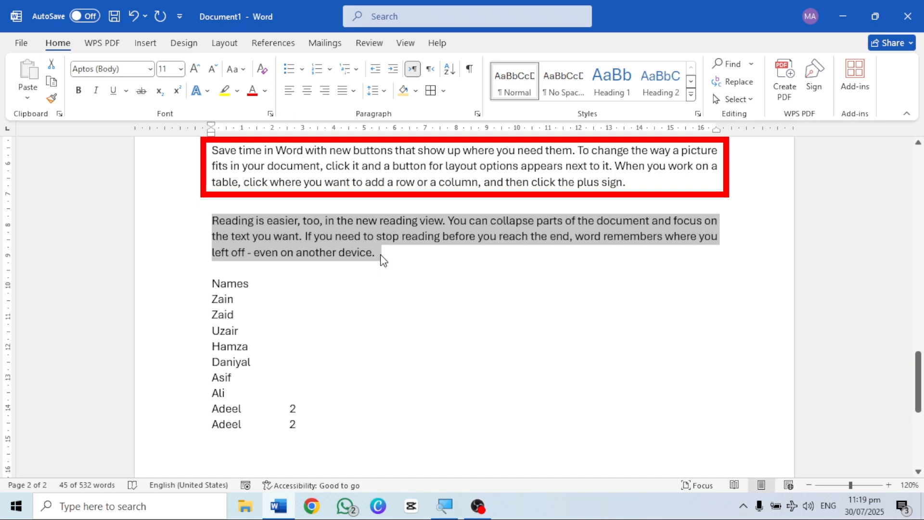
Step: Apply Capitalize Each Word to the selected "Reading is easier" paragraph, followed by tOGGLE cASE
click(229, 69)
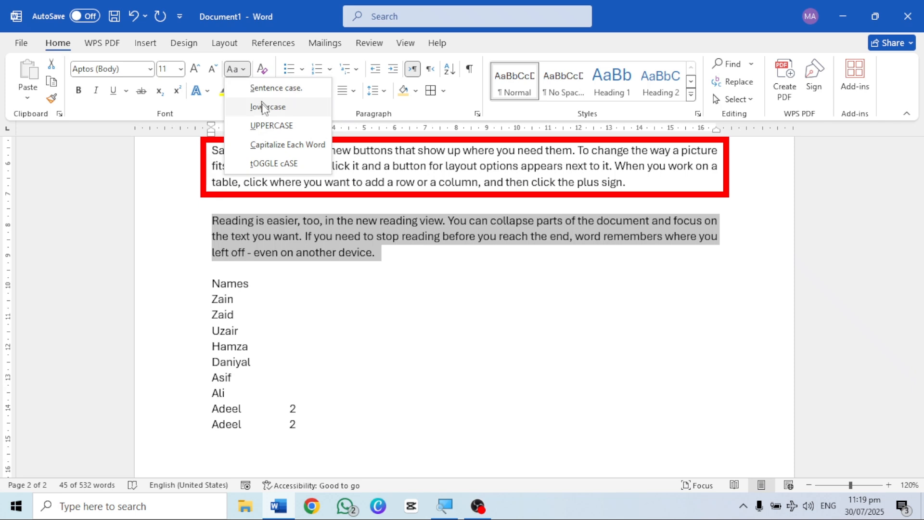
click(267, 146)
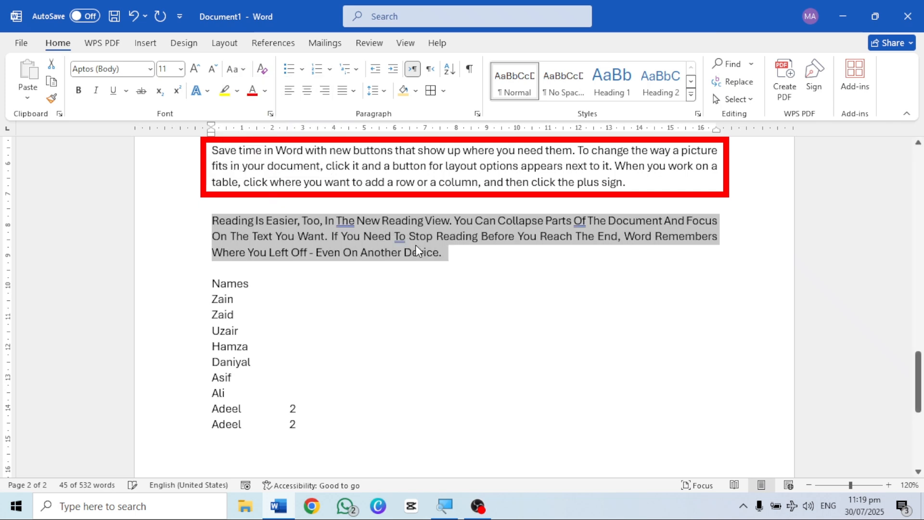
click(237, 72)
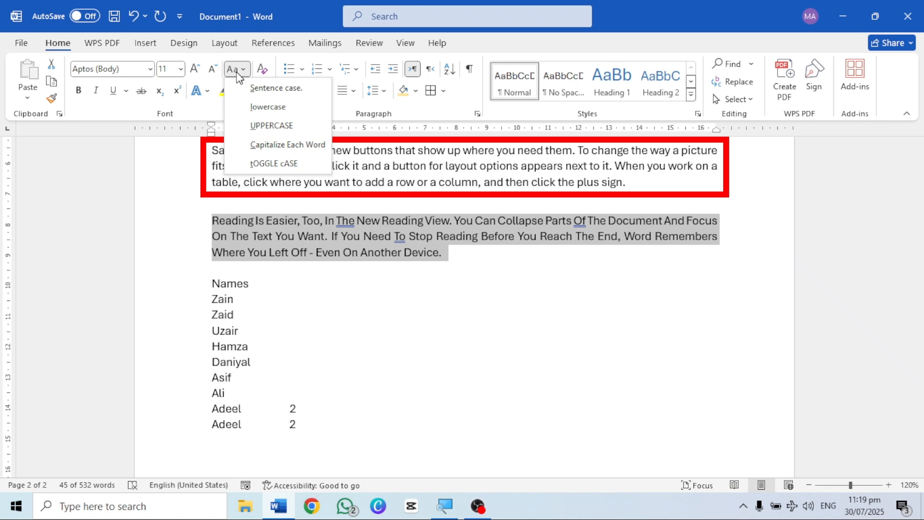
click(274, 163)
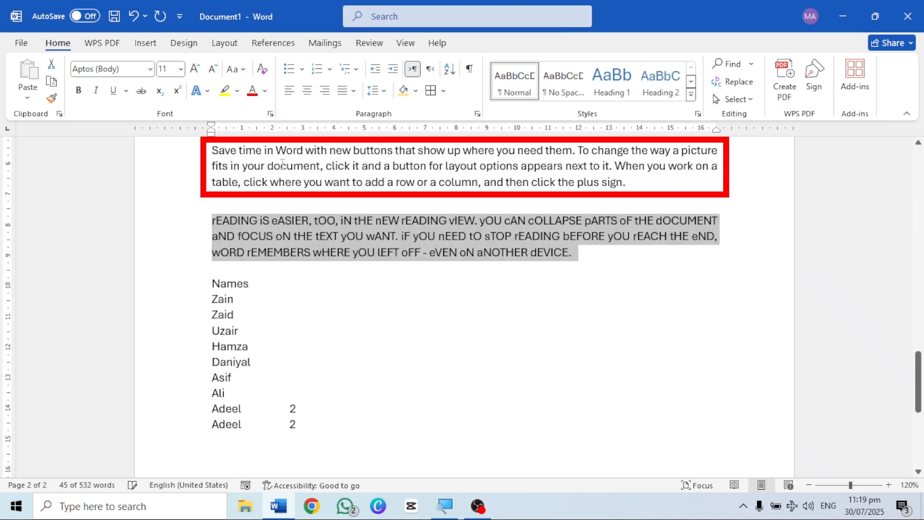
Step: Return the toggled "Reading is easier" paragraph to Sentence case
click(236, 69)
click(255, 89)
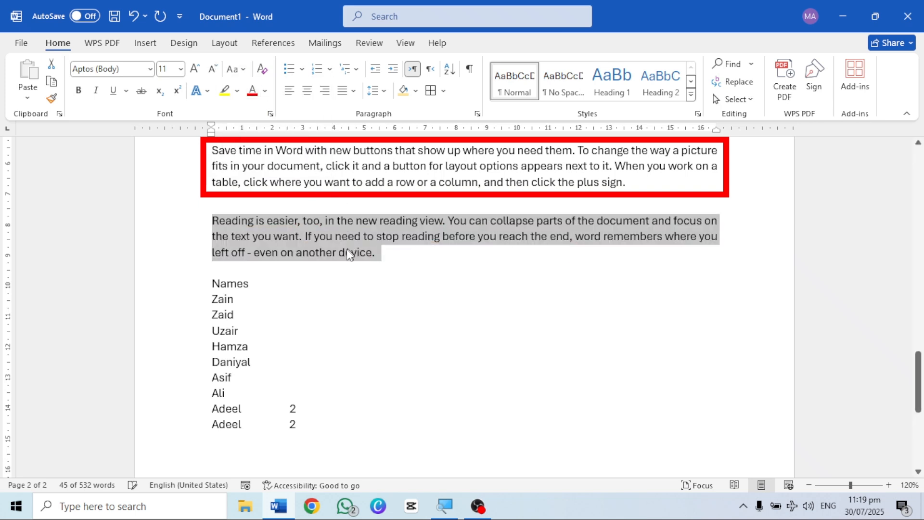
scroll(288, 386, up, 2)
scroll(288, 386, down, 1)
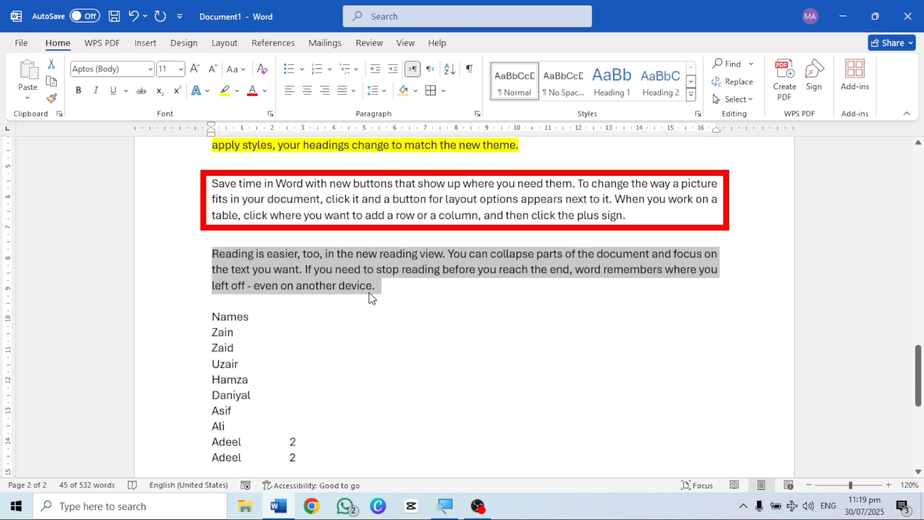
click(237, 69)
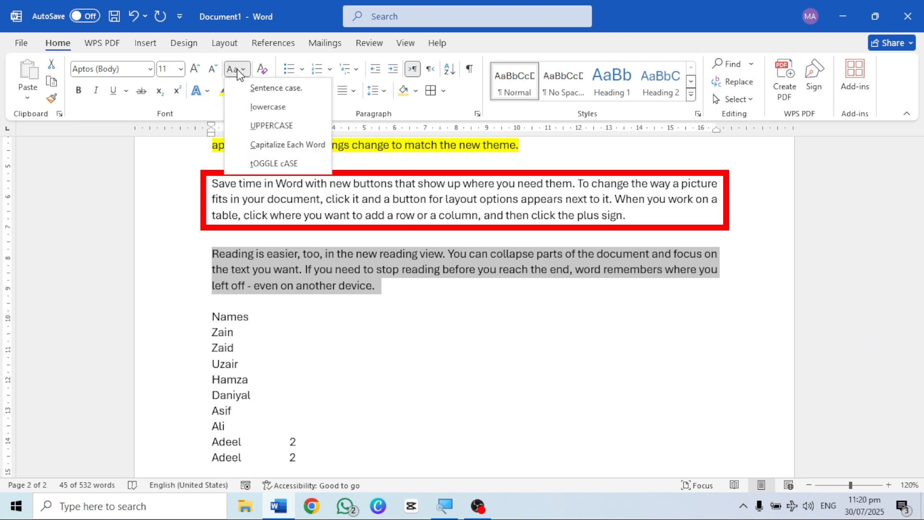
click(340, 304)
scroll(354, 378, up, 2)
scroll(354, 378, down, 1)
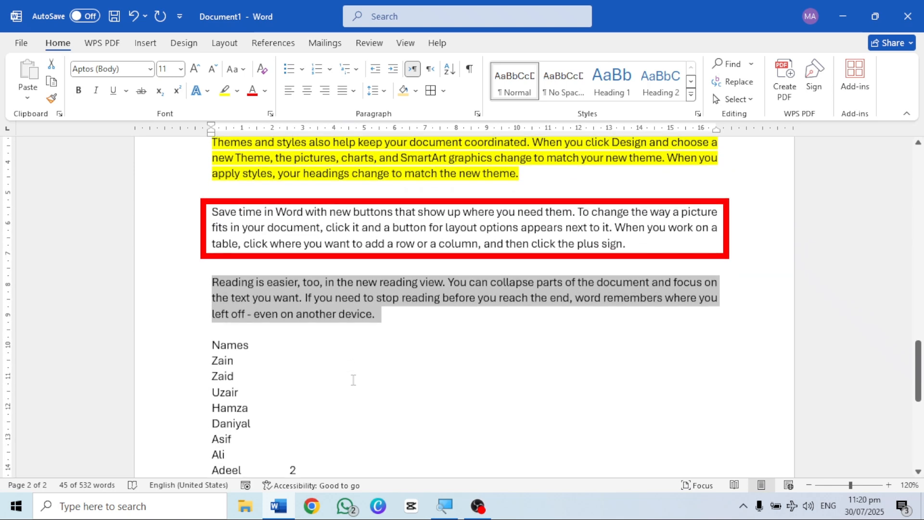
scroll(354, 379, down, 4)
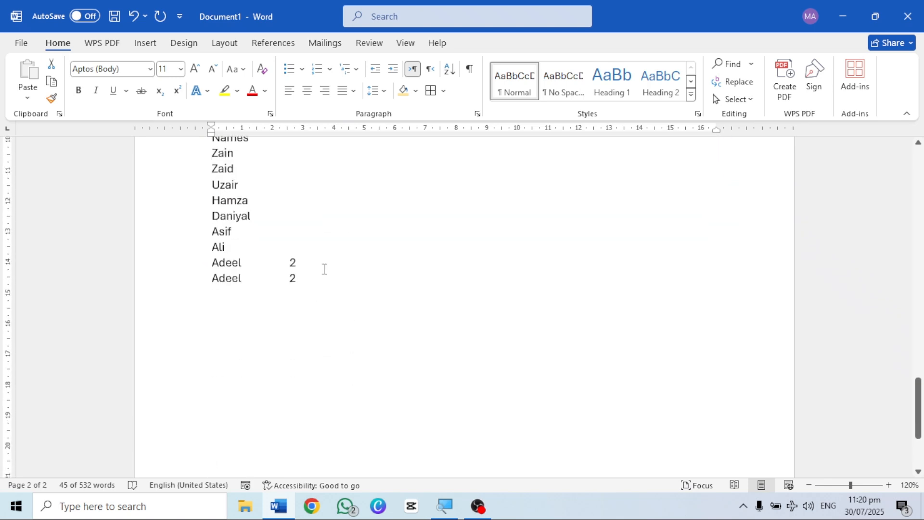
scroll(325, 269, up, 6)
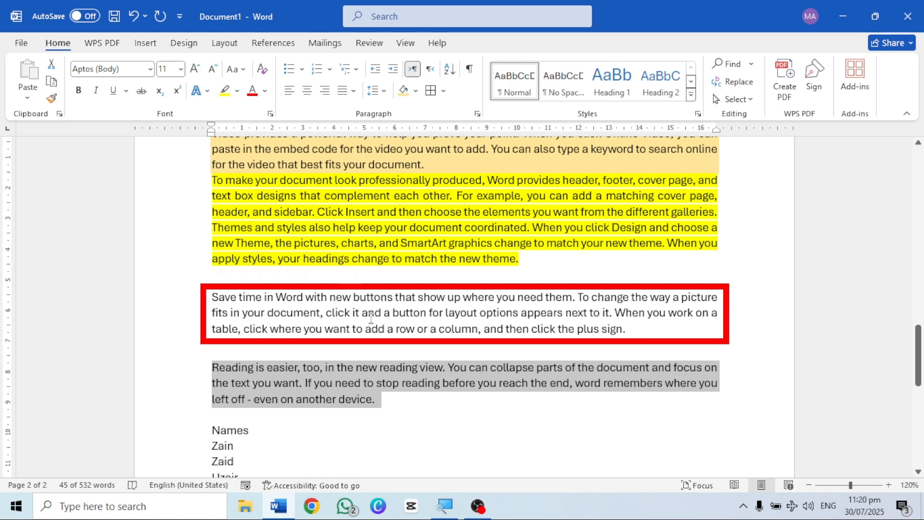
scroll(370, 318, down, 3)
scroll(309, 360, down, 4)
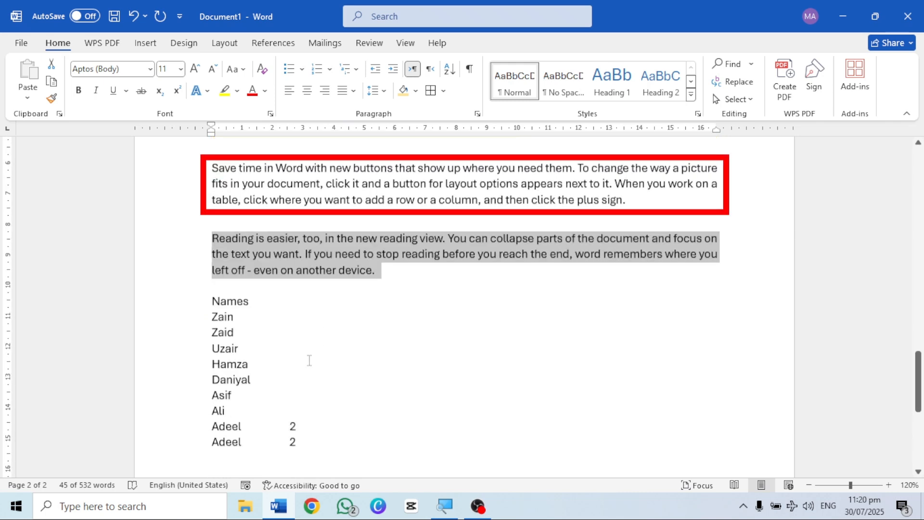